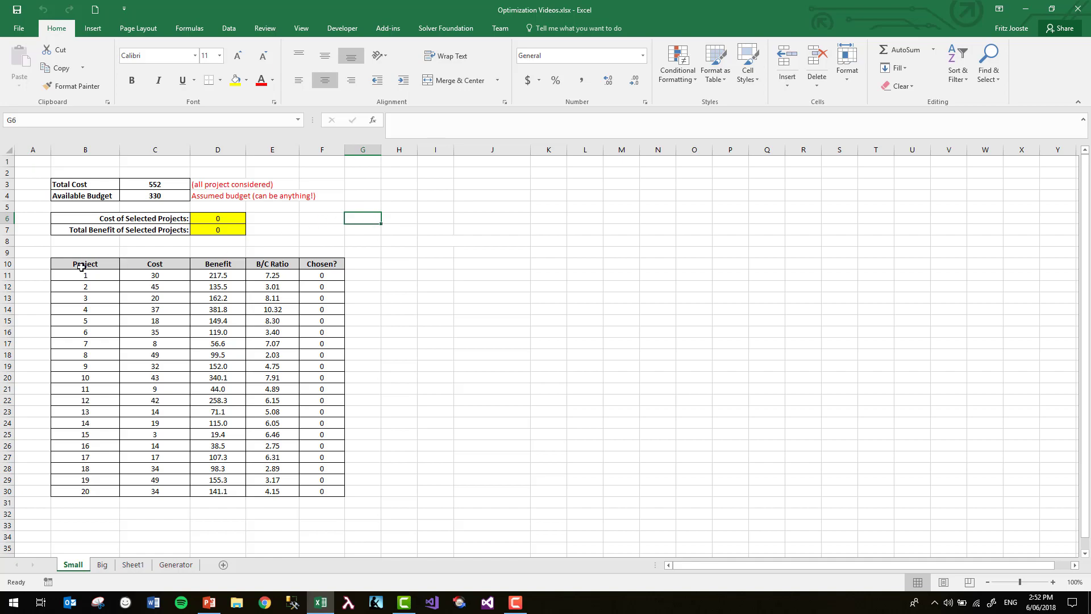
Step: Review the project costs, benefits and B/C ratios, the 330 budget and the selected-cost formula
{"action": "left_click_drag", "start_coordinate": [72, 265], "coordinate": [258, 480]}
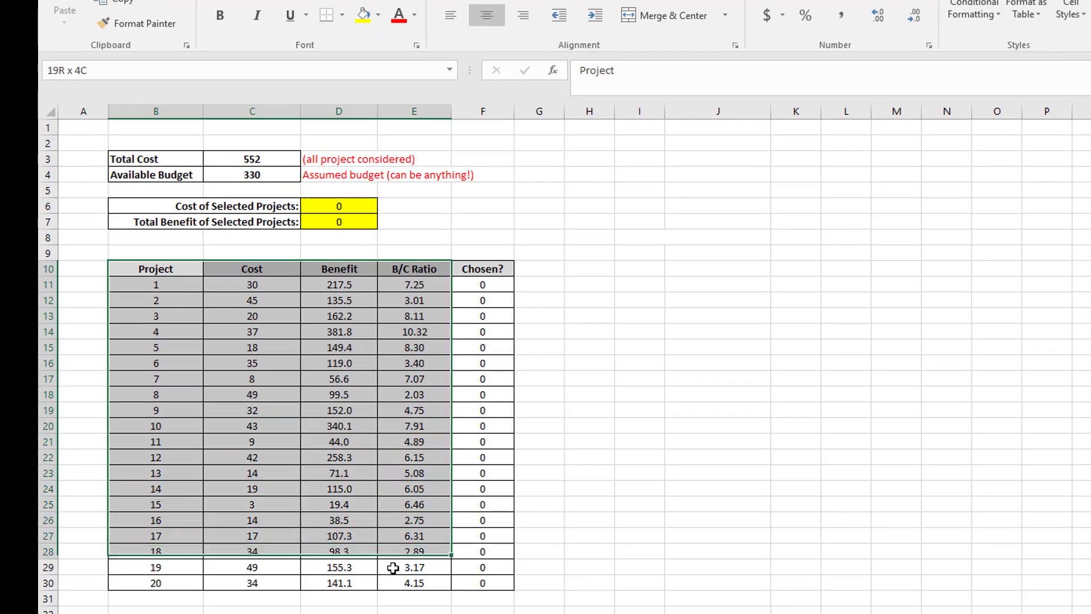
{"action": "left_click_drag", "start_coordinate": [393, 568], "coordinate": [397, 589]}
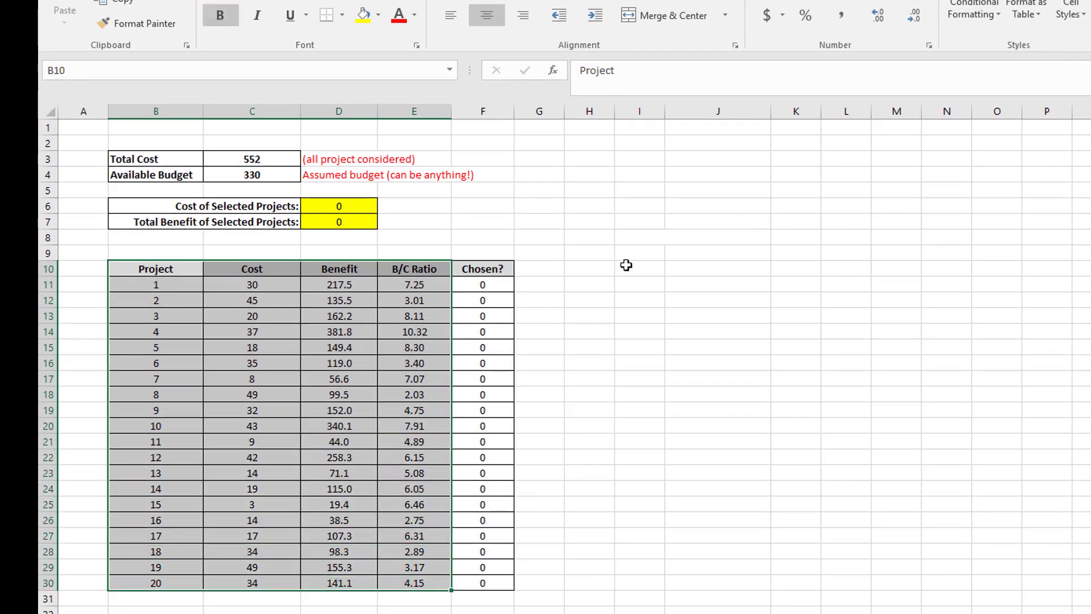
{"action": "left_click", "coordinate": [639, 269]}
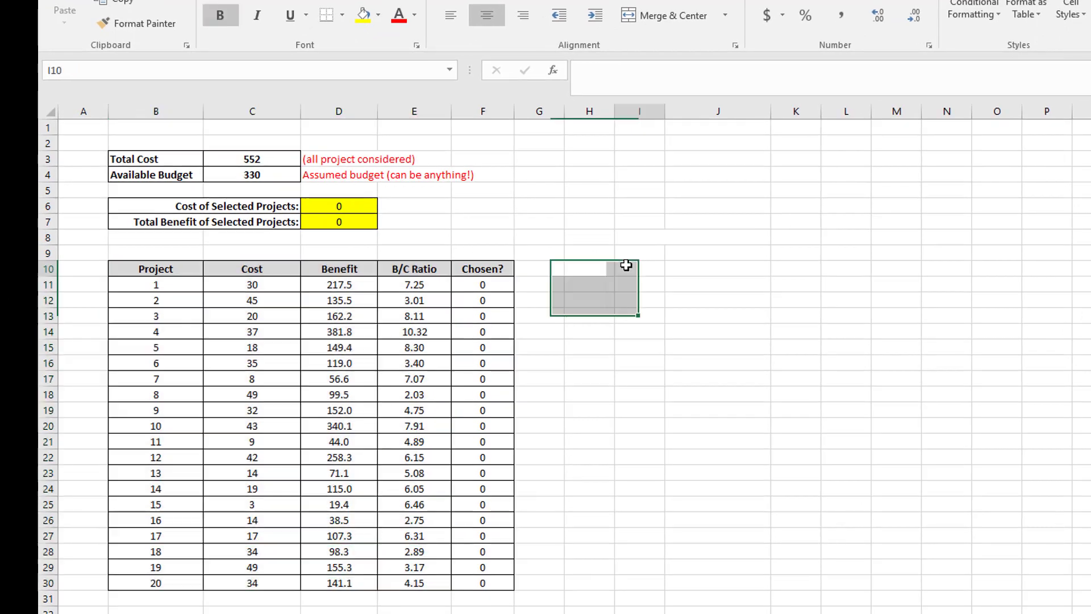
{"action": "left_click", "coordinate": [262, 285]}
{"action": "left_click", "coordinate": [341, 285]}
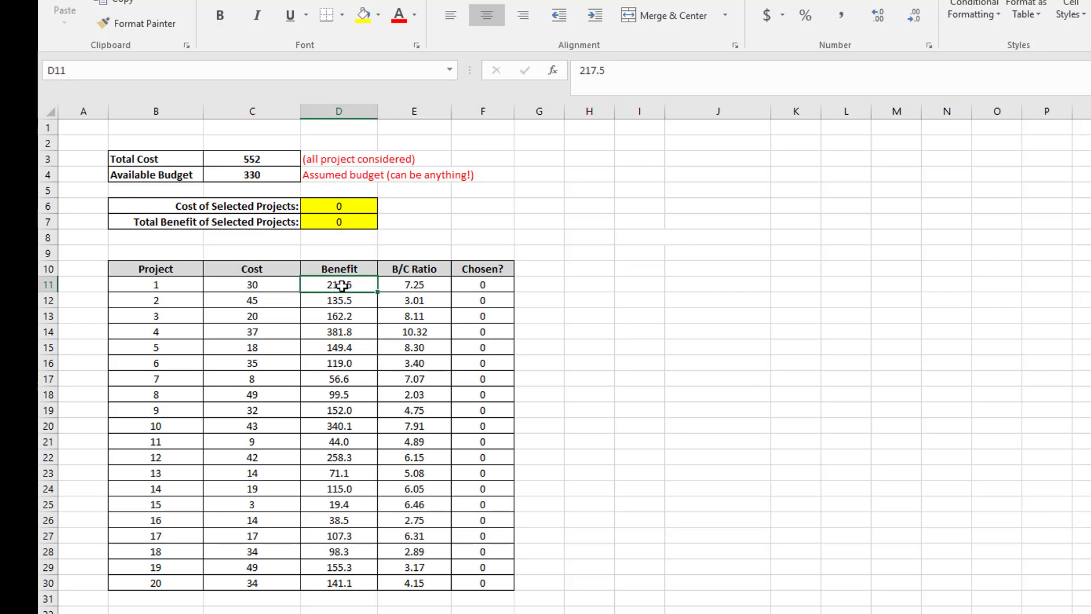
{"action": "left_click", "coordinate": [420, 285]}
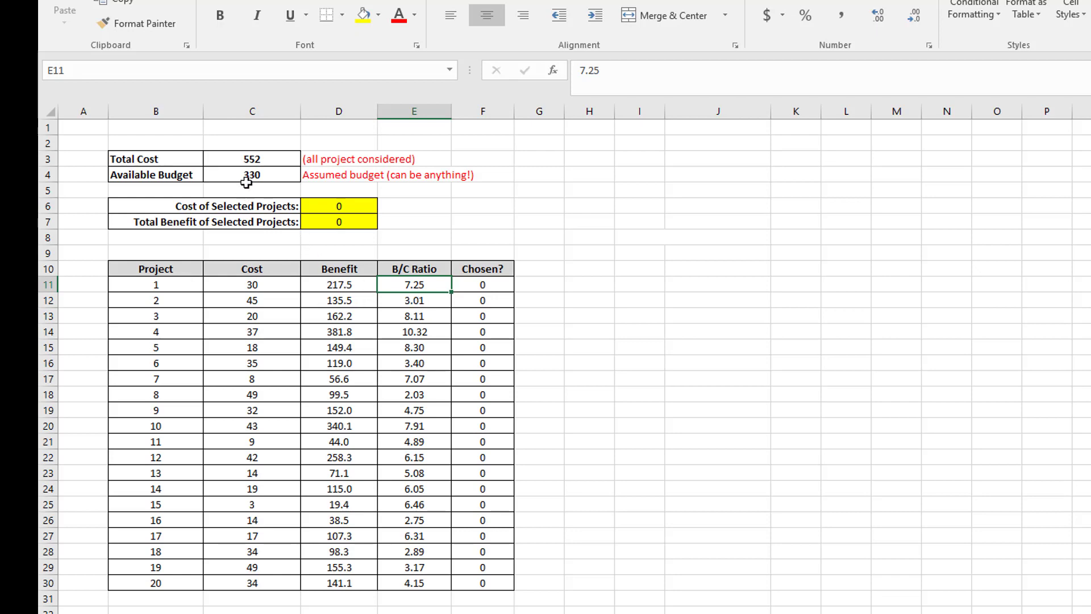
{"action": "left_click_drag", "start_coordinate": [257, 284], "coordinate": [247, 583]}
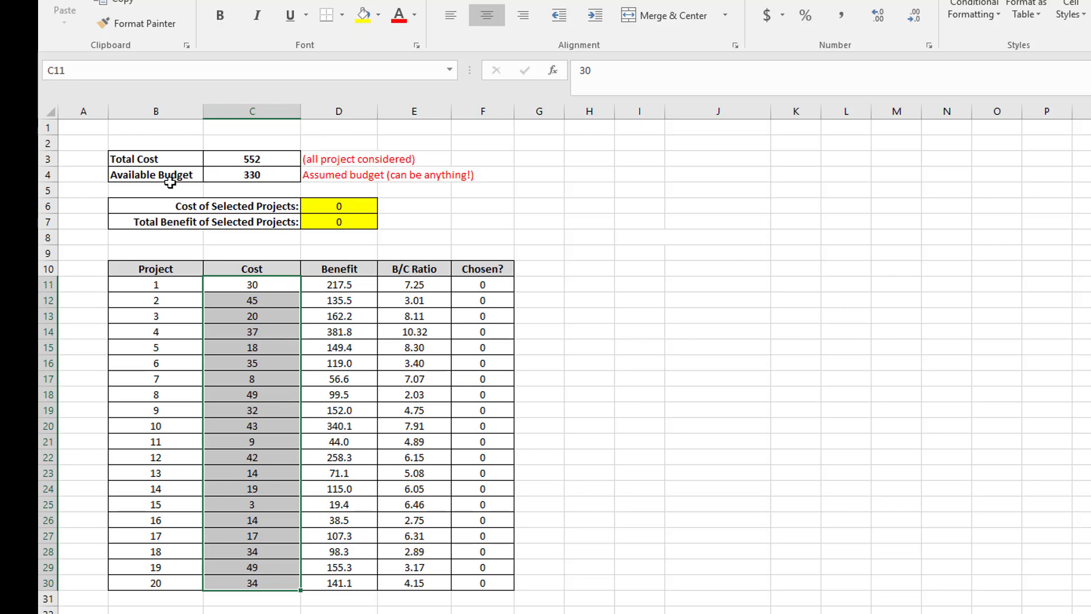
{"action": "left_click", "coordinate": [253, 173]}
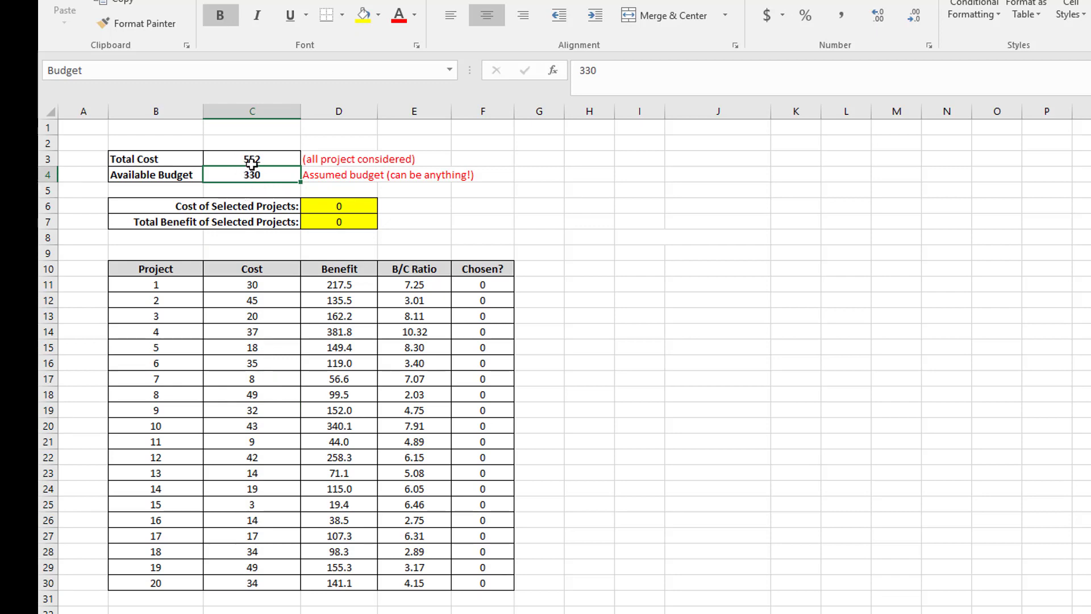
{"action": "left_click", "coordinate": [466, 222]}
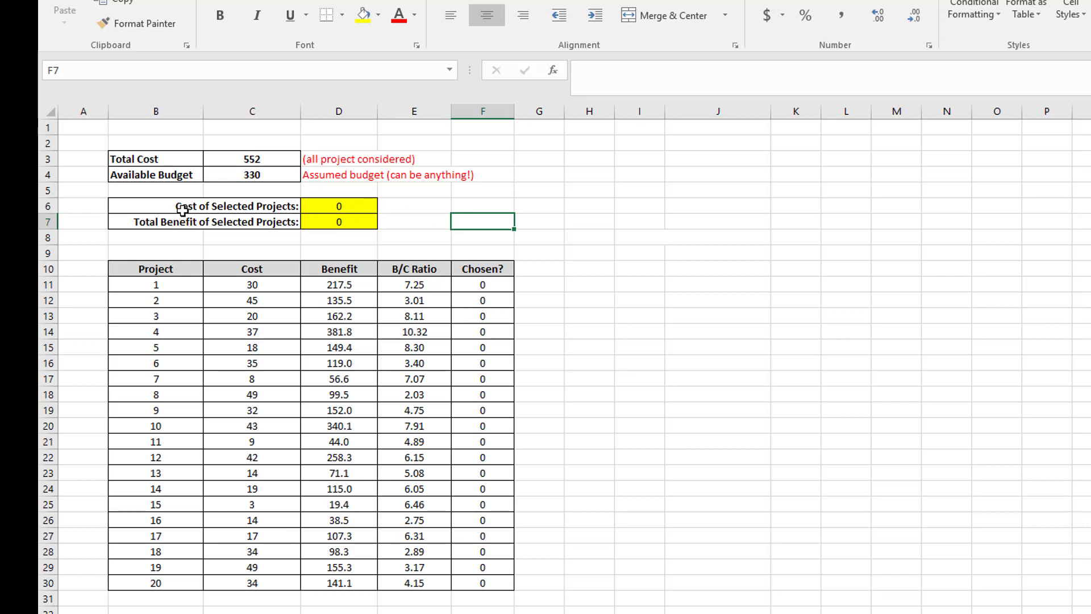
{"action": "left_click", "coordinate": [343, 208]}
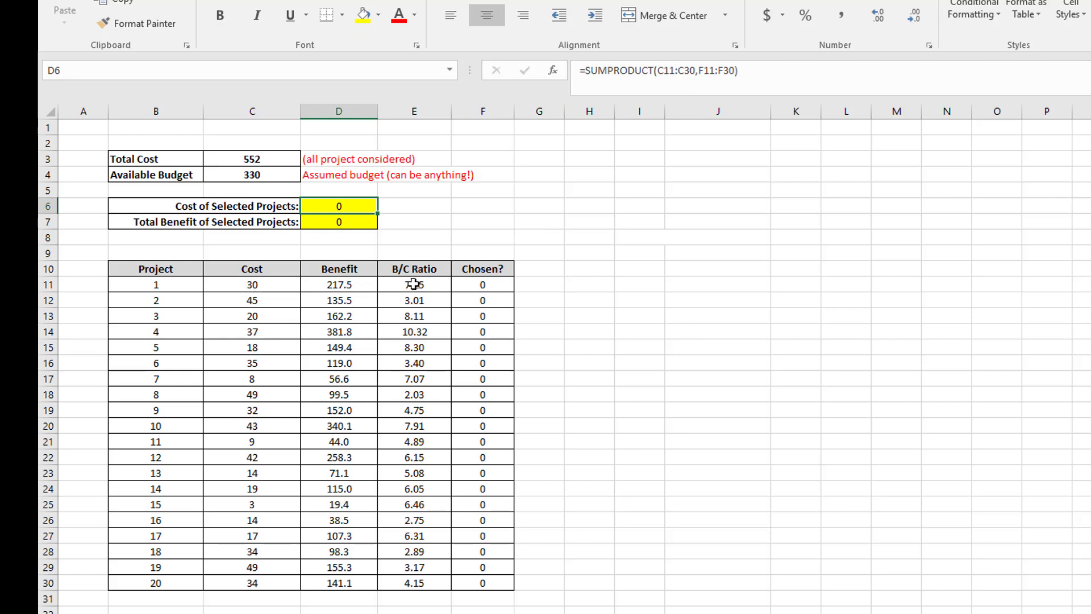
Step: Enter 1 in the Chosen cells of projects 1 and 2 (F11 and F12)
{"action": "left_click", "coordinate": [487, 284]}
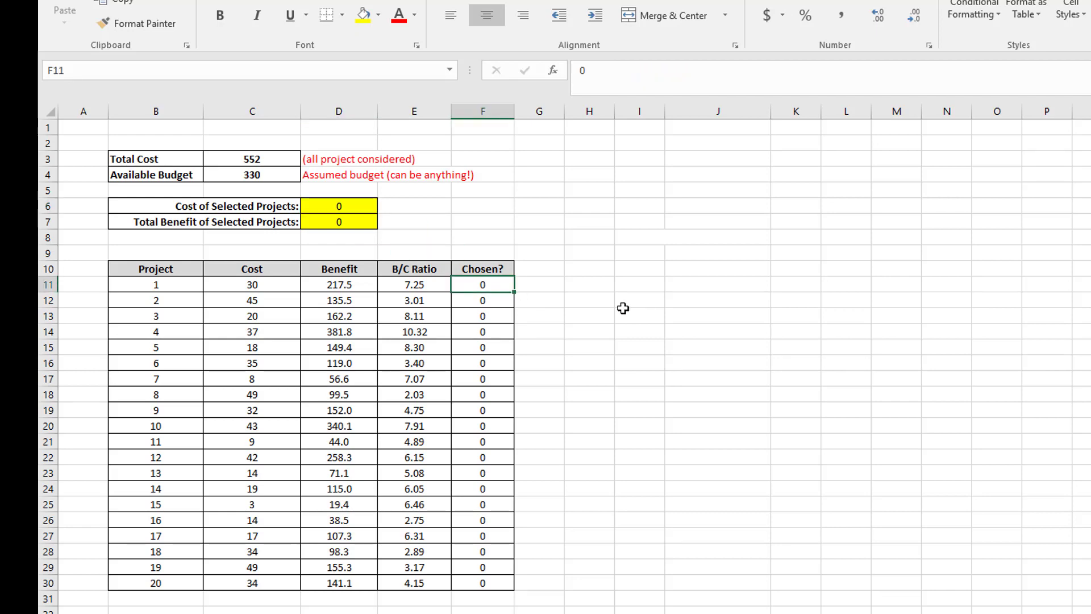
{"action": "type", "text": "1"}
{"action": "key", "text": "Return"}
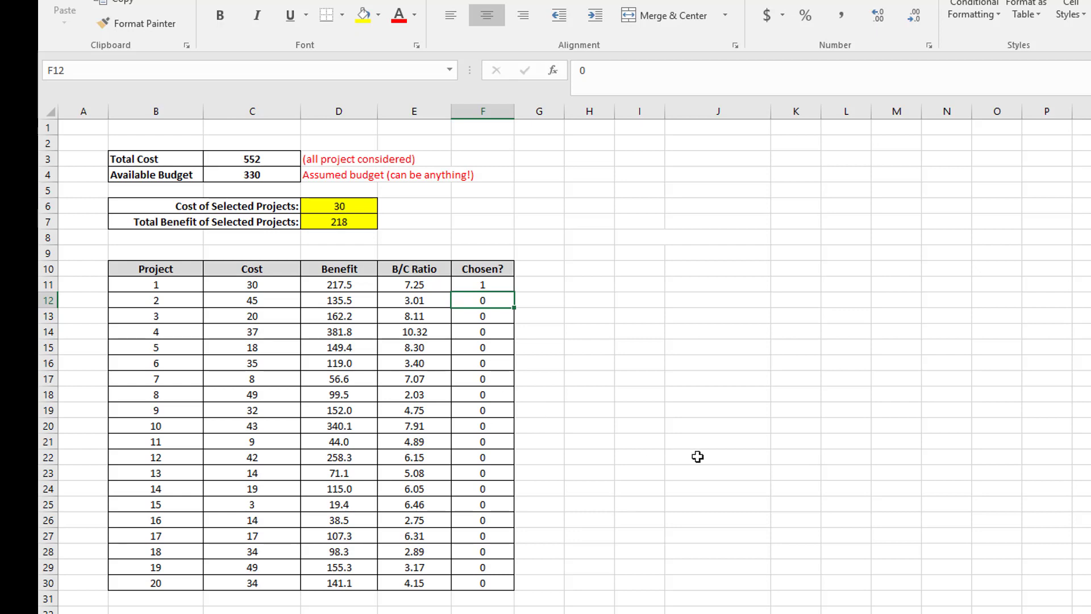
{"action": "type", "text": "1"}
{"action": "key", "text": "Return"}
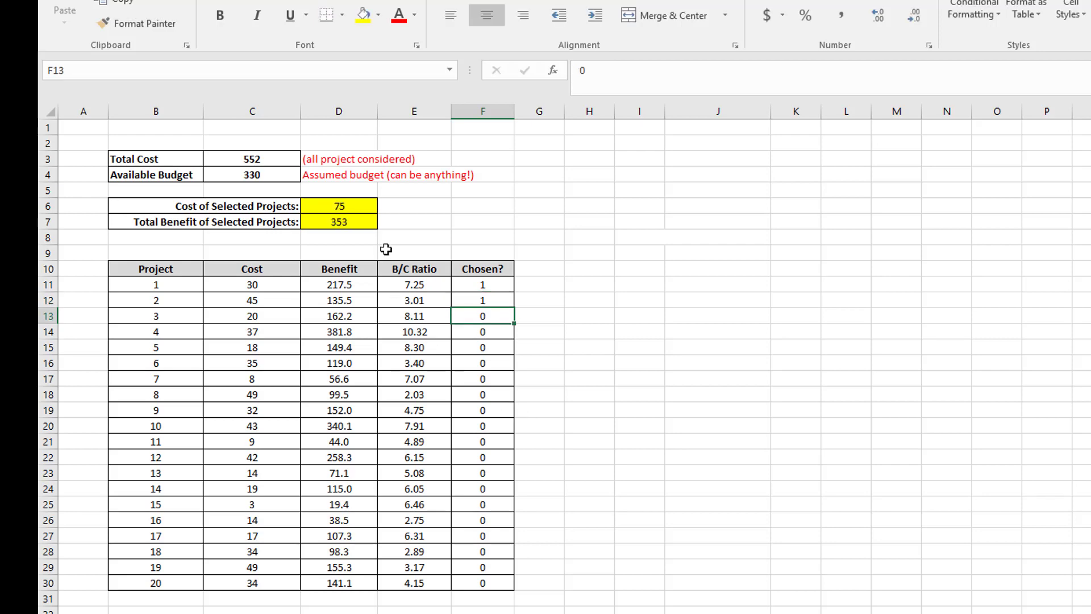
Step: Check the D7 total benefit formula against the benefit column
{"action": "left_click", "coordinate": [331, 222]}
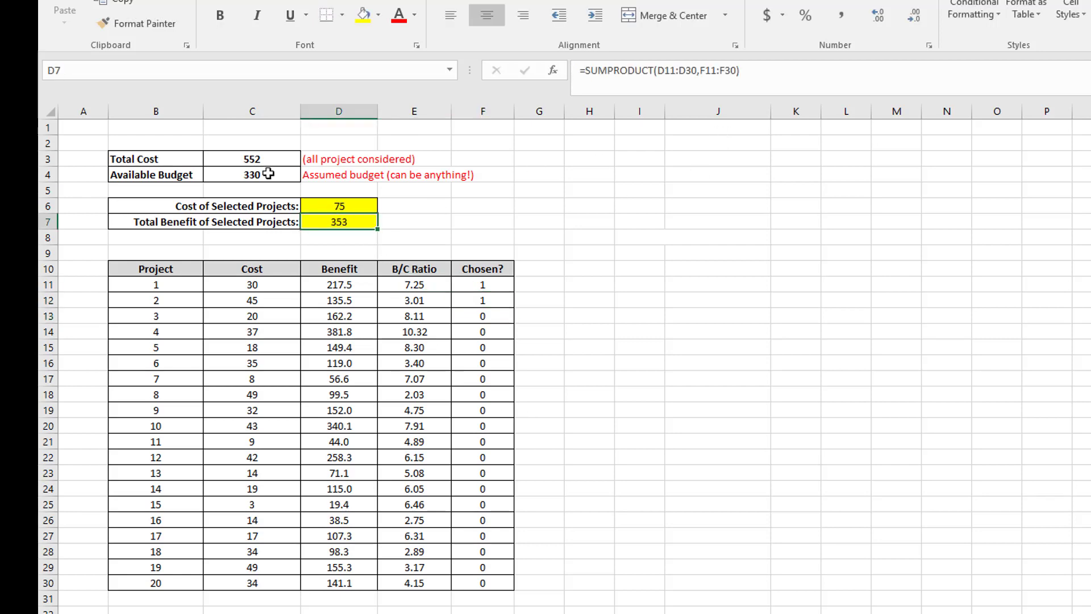
{"action": "left_click_drag", "start_coordinate": [339, 284], "coordinate": [336, 586]}
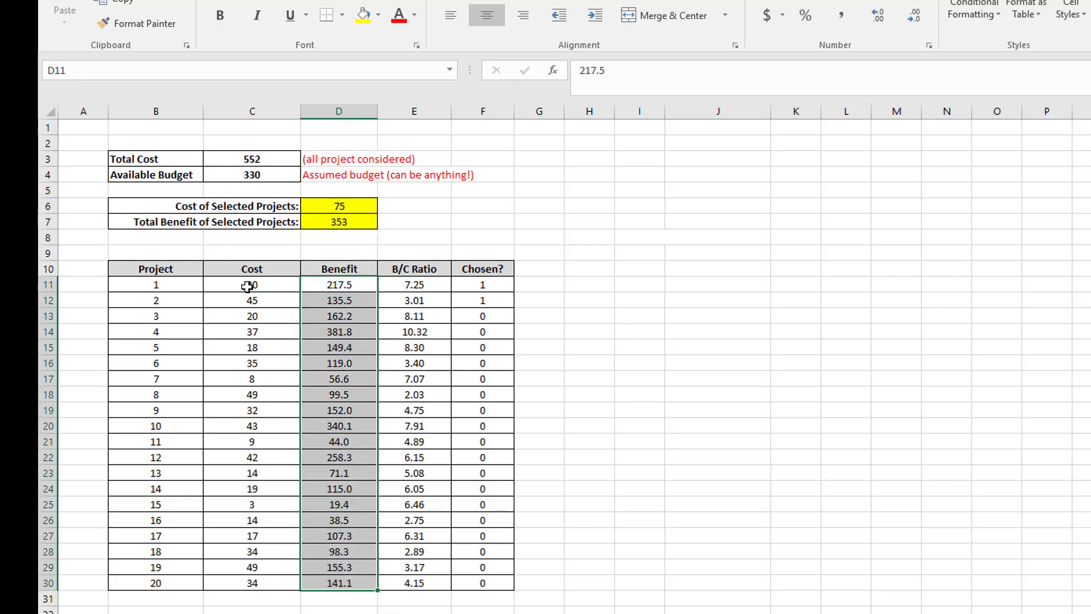
{"action": "left_click", "coordinate": [329, 223]}
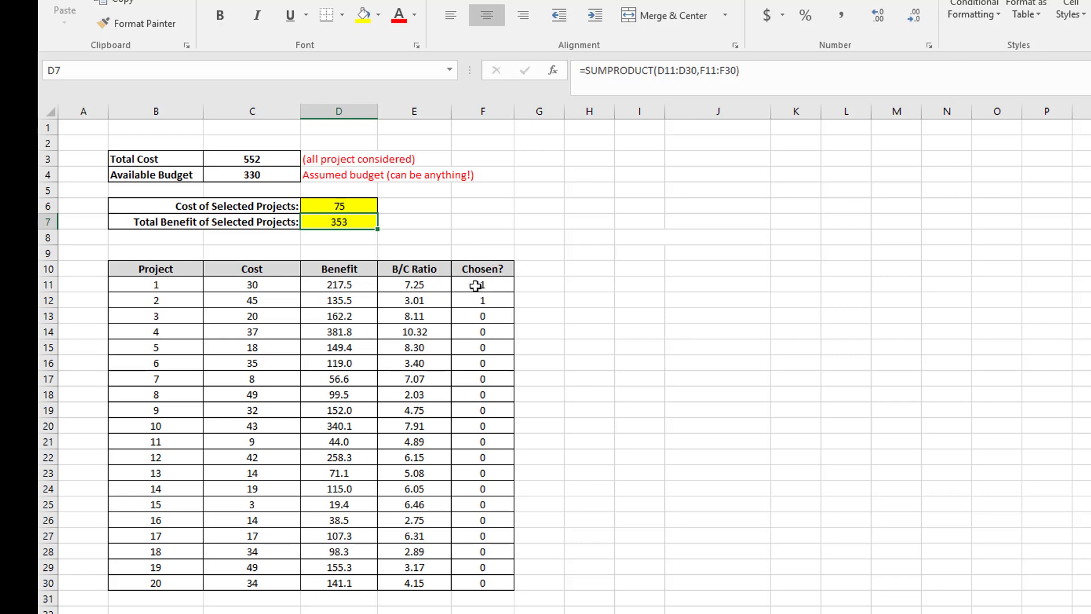
Step: Fill project 3's 0 upward so projects 1 and 2 are unchosen again
{"action": "left_click", "coordinate": [600, 290]}
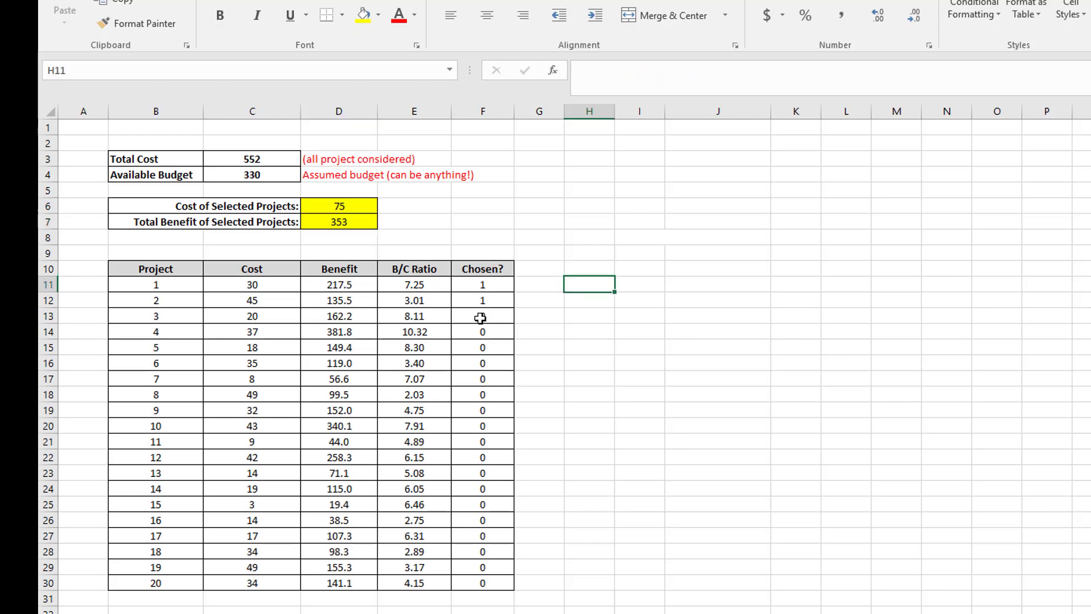
{"action": "left_click", "coordinate": [484, 317]}
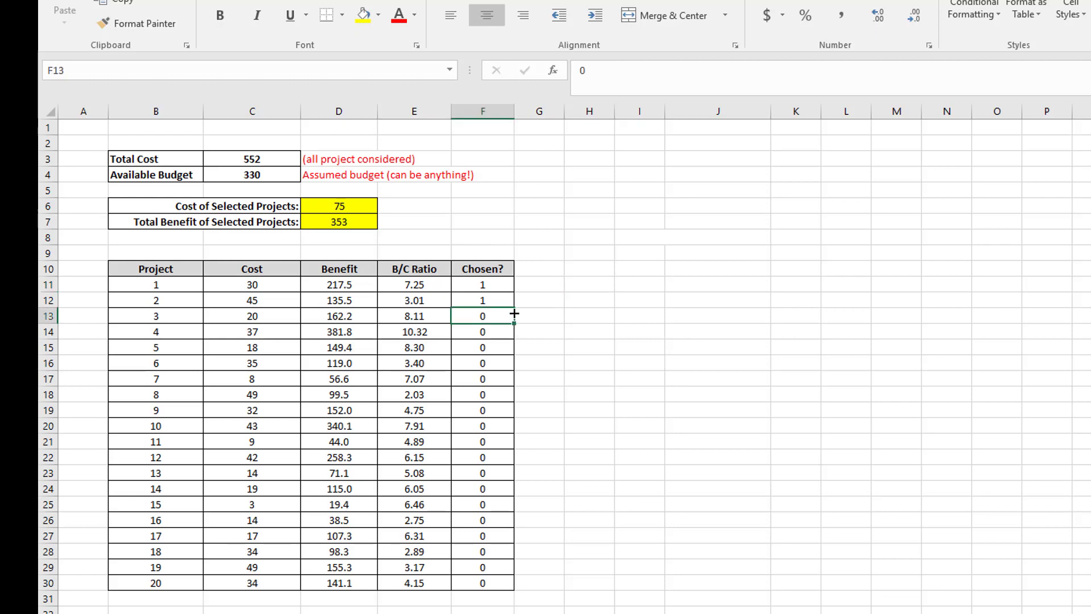
{"action": "left_click_drag", "start_coordinate": [514, 310], "coordinate": [515, 285]}
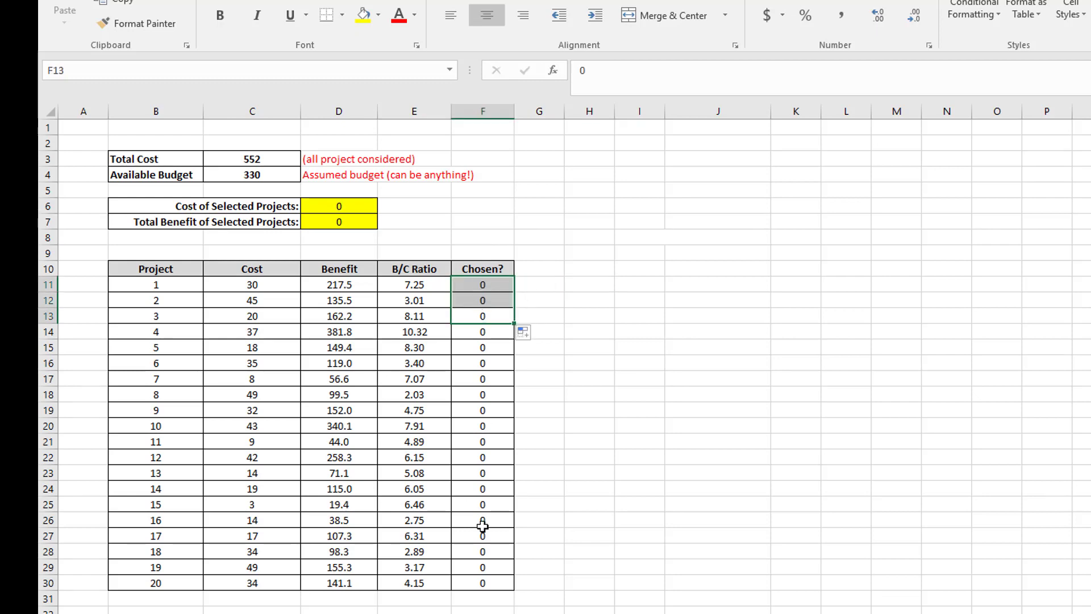
{"action": "left_click", "coordinate": [492, 235]}
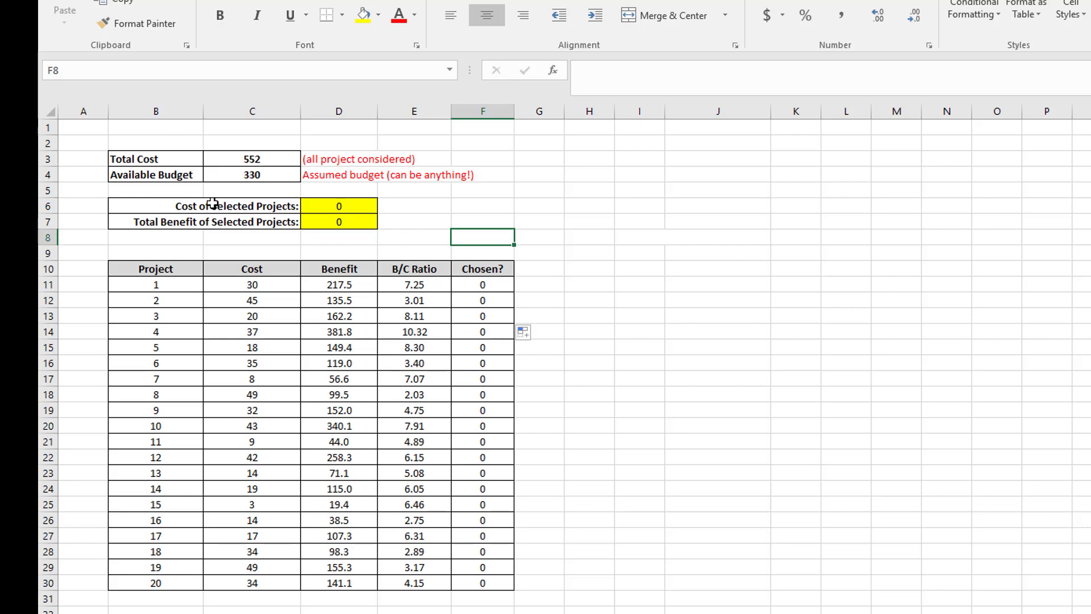
Step: Confirm both totals read 0, then select the whole project table B10:F30
{"action": "left_click", "coordinate": [336, 205]}
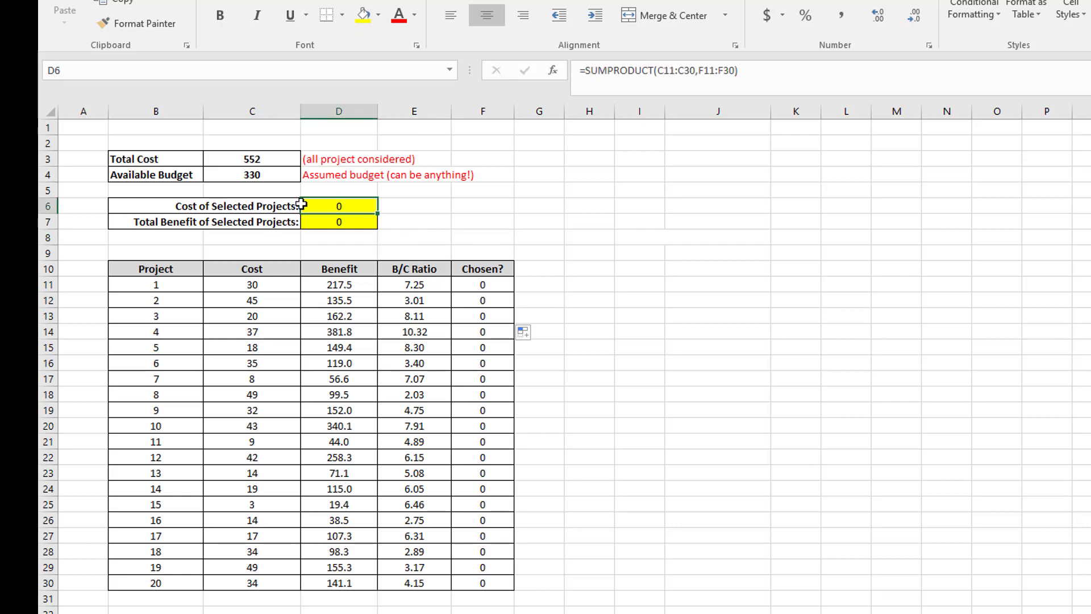
{"action": "left_click", "coordinate": [339, 222]}
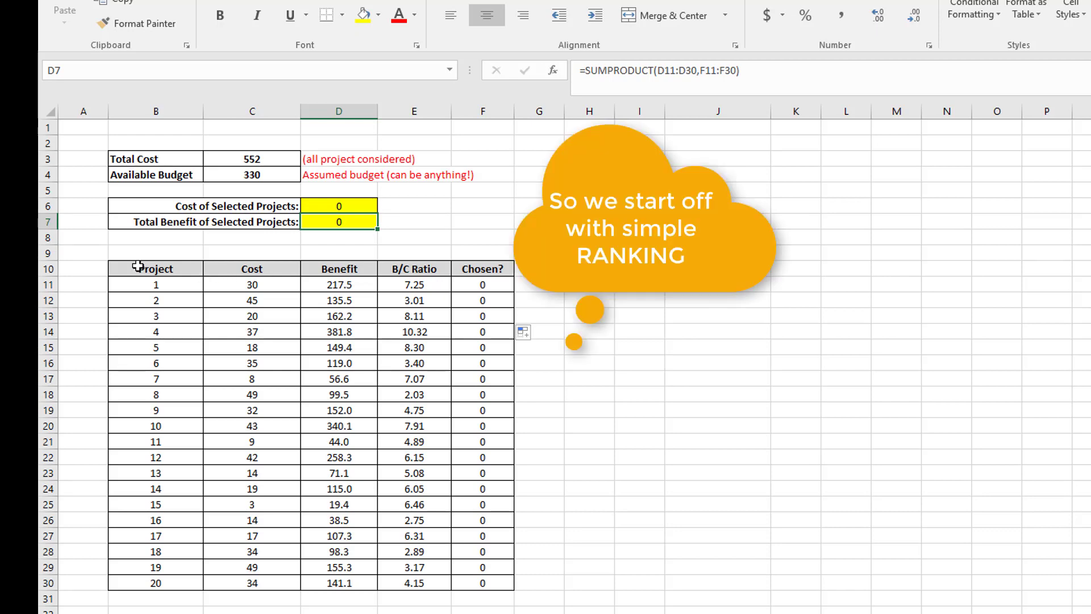
{"action": "mouse_move", "coordinate": [136, 268]}
{"action": "left_mouse_down"}
{"action": "mouse_move", "coordinate": [480, 348]}
{"action": "mouse_move", "coordinate": [472, 580]}
{"action": "left_mouse_up"}
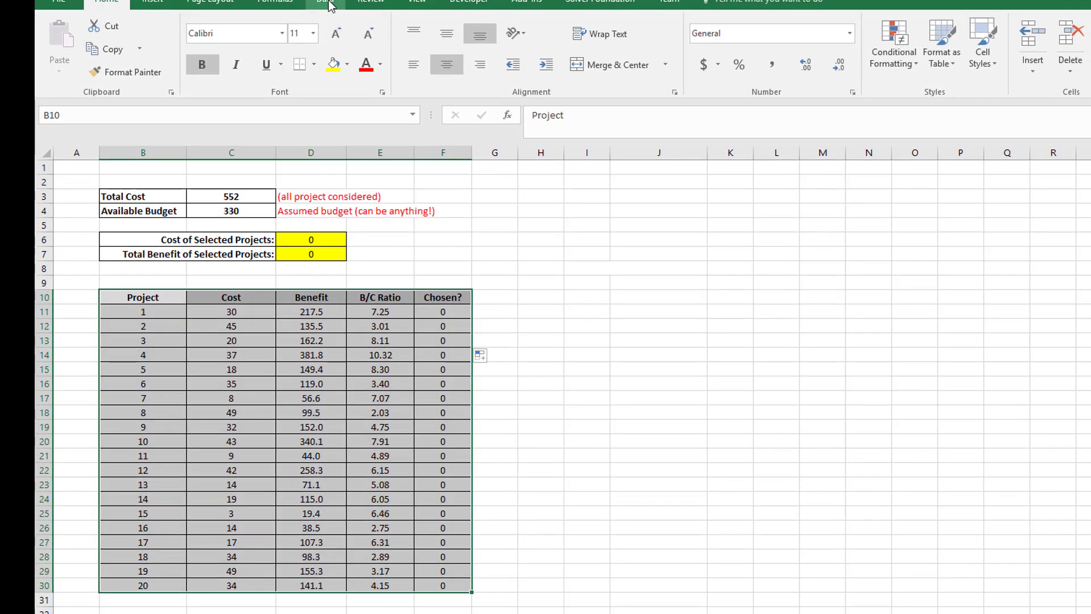
{"action": "left_click", "coordinate": [338, 1]}
{"action": "left_click", "coordinate": [588, 35]}
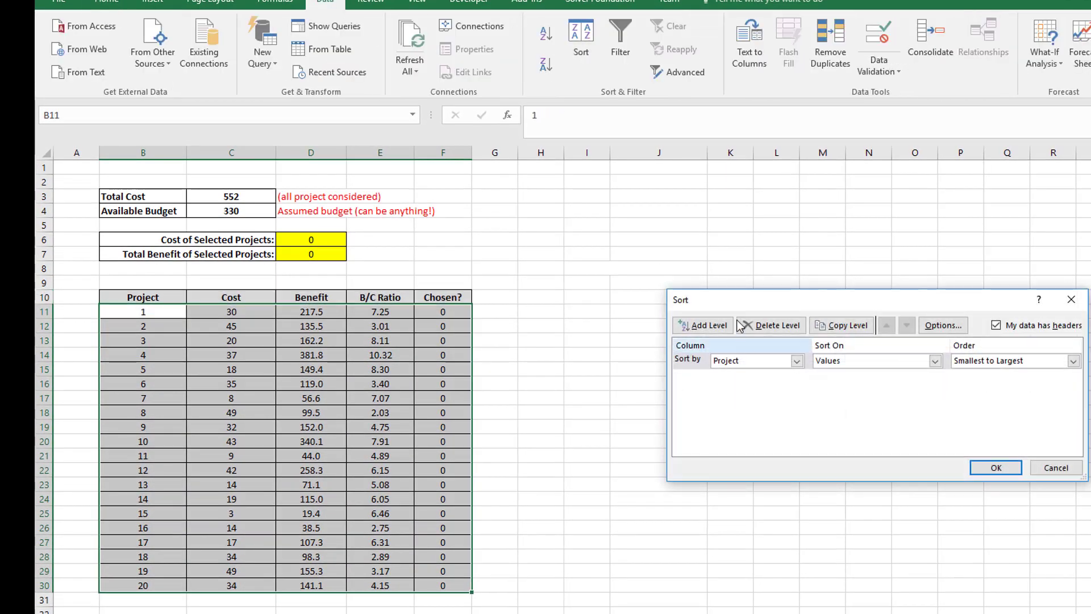
{"action": "left_click_drag", "start_coordinate": [740, 289], "coordinate": [533, 231]}
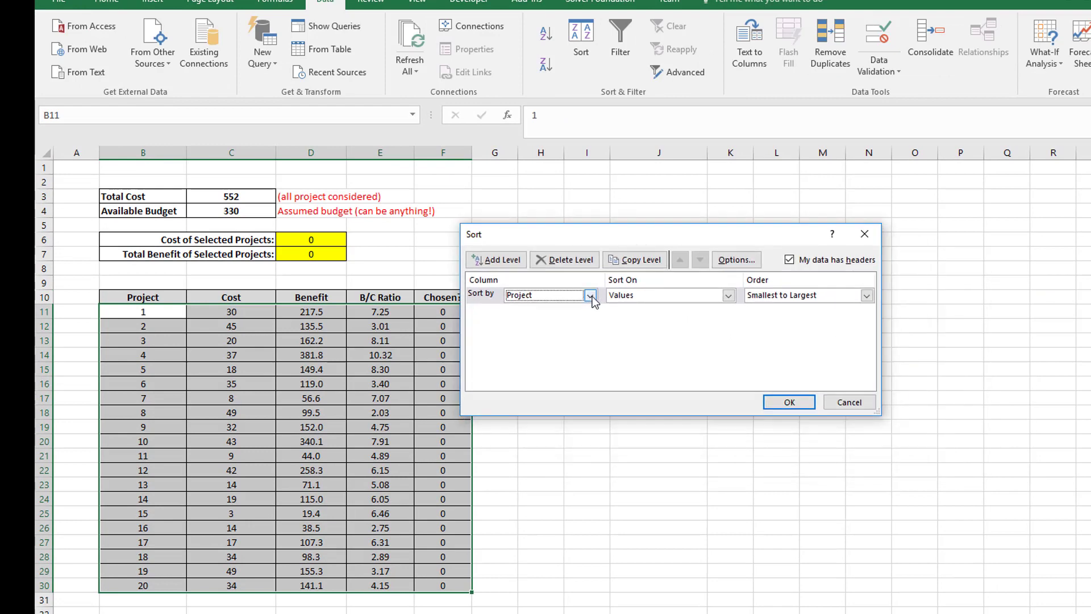
{"action": "left_click", "coordinate": [591, 296]}
{"action": "left_click", "coordinate": [522, 328]}
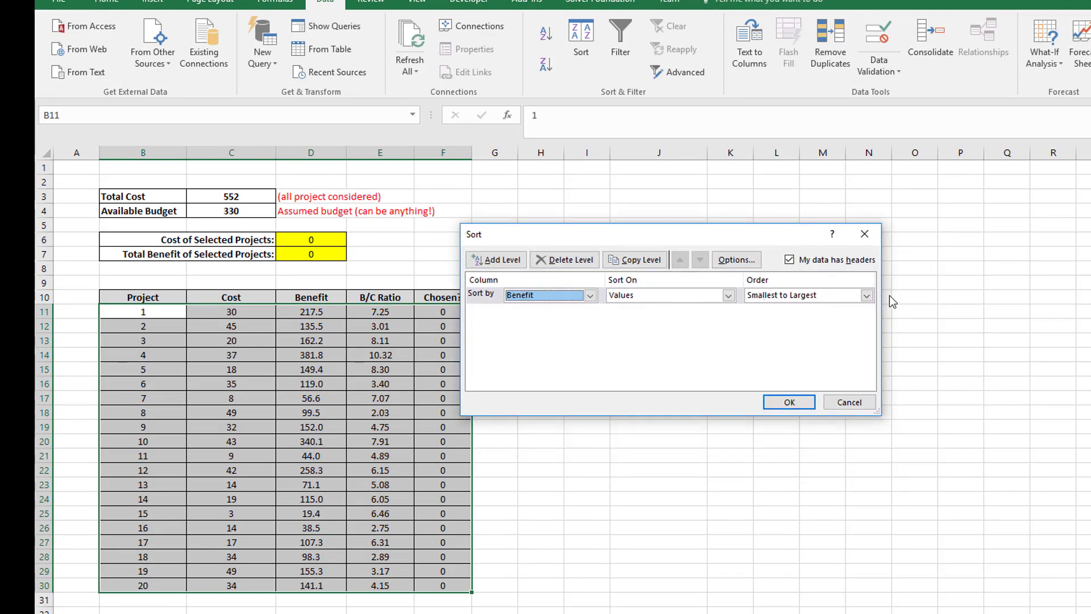
{"action": "left_click", "coordinate": [866, 295]}
{"action": "left_click", "coordinate": [781, 318]}
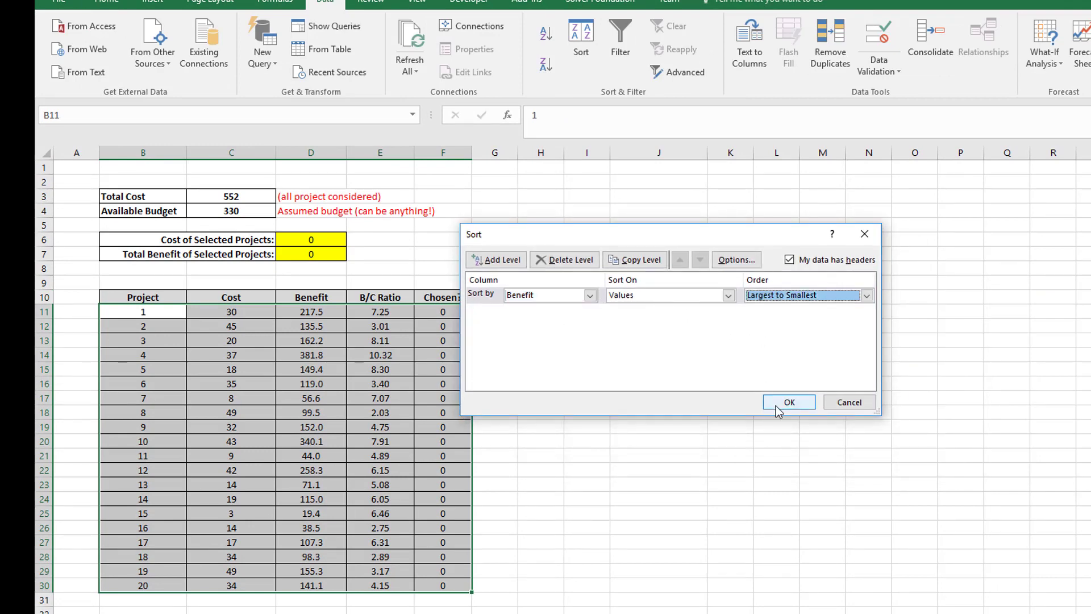
{"action": "left_click", "coordinate": [787, 403]}
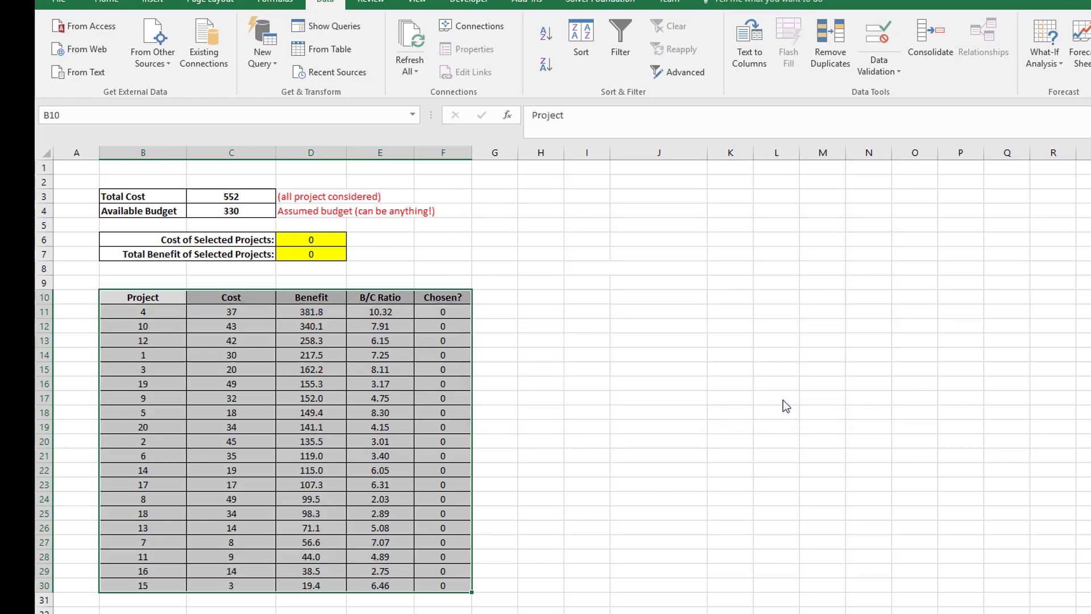
{"action": "left_click", "coordinate": [138, 312]}
{"action": "left_click_drag", "start_coordinate": [137, 323], "coordinate": [131, 586]}
{"action": "left_click", "coordinate": [304, 314]}
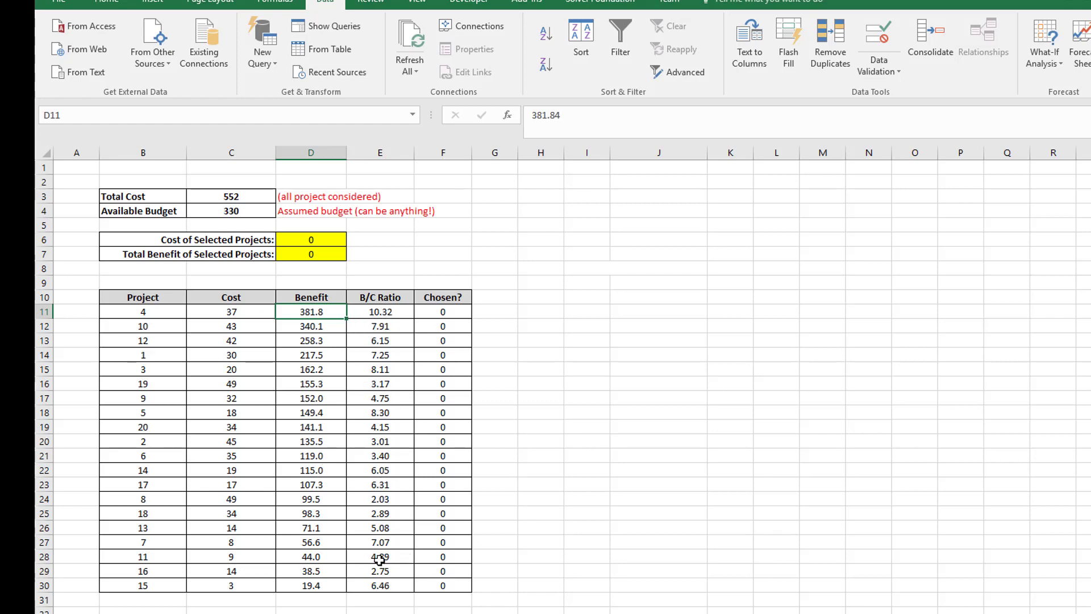
{"action": "left_click", "coordinate": [437, 311]}
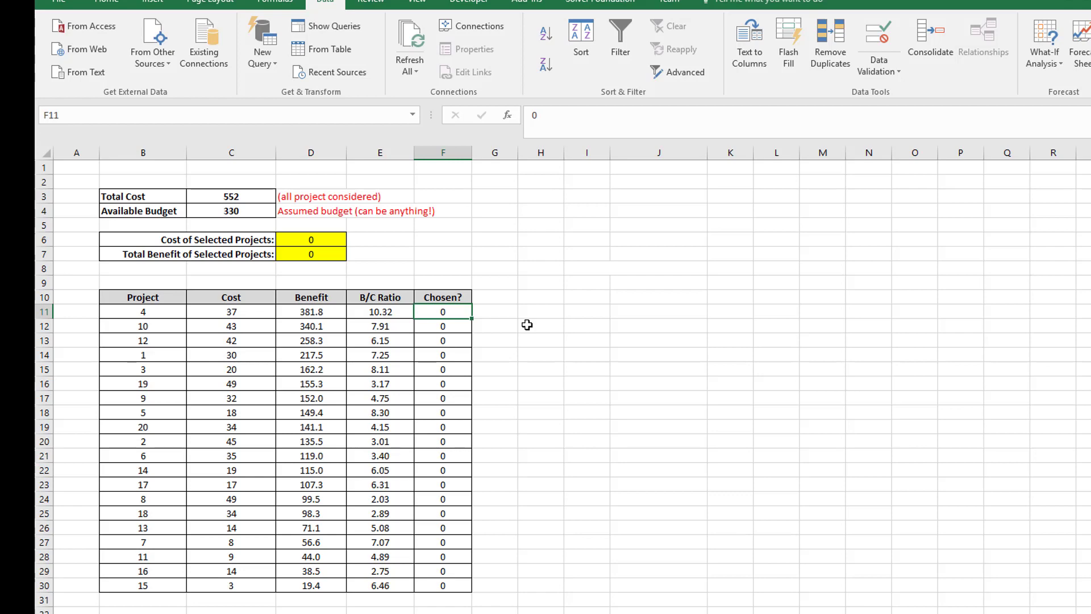
{"action": "left_click", "coordinate": [309, 239]}
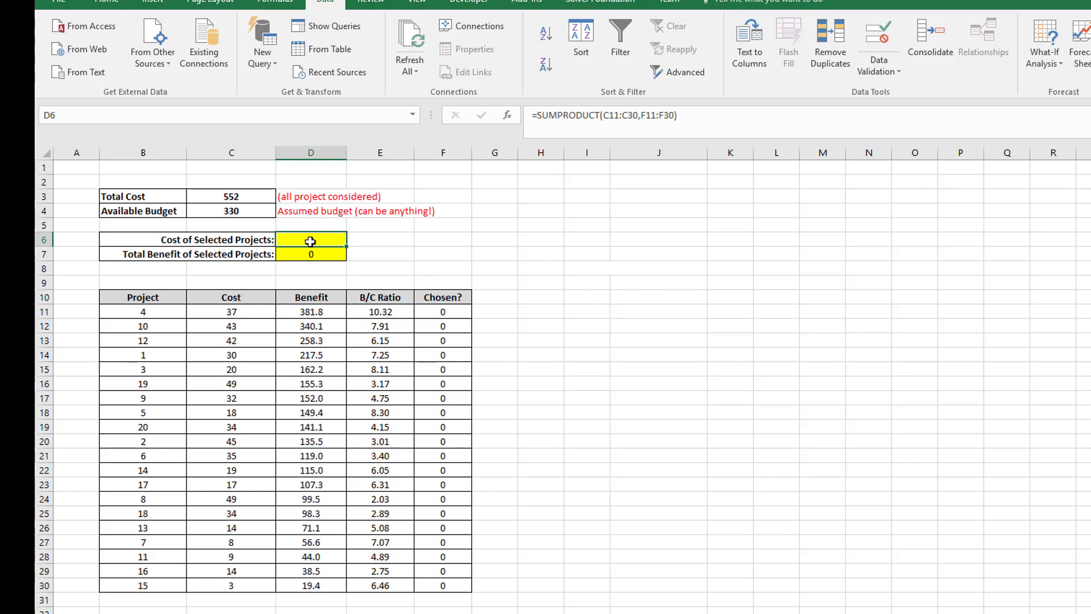
{"action": "left_click", "coordinate": [226, 212]}
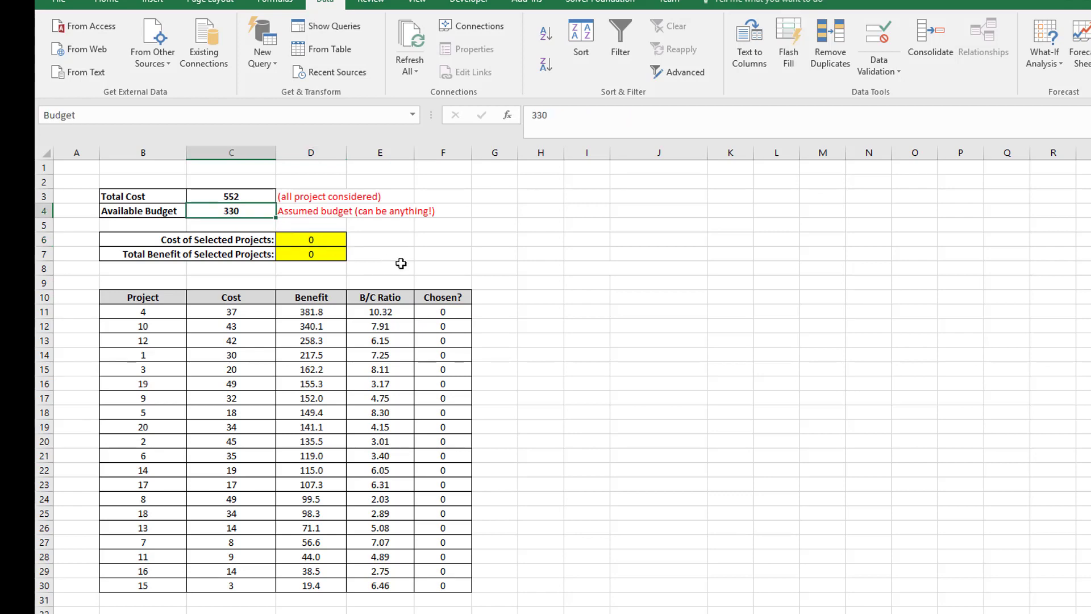
Step: Mark the nine top-ranked projects, starting with projects 4, 10 and 12, as chosen with 1
{"action": "left_click", "coordinate": [443, 311]}
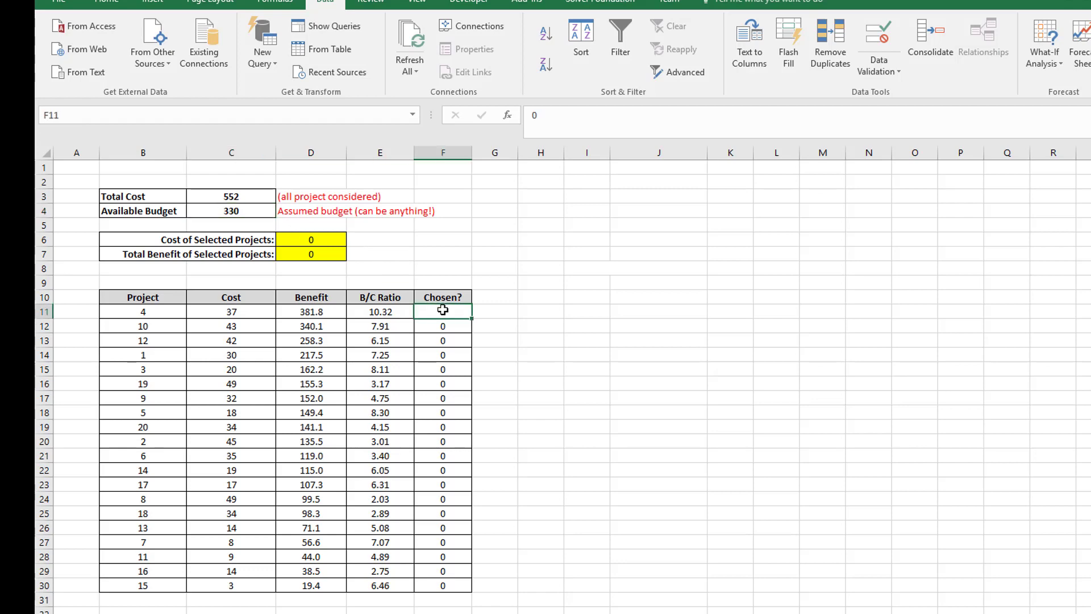
{"action": "type", "text": "1"}
{"action": "key", "text": "Return"}
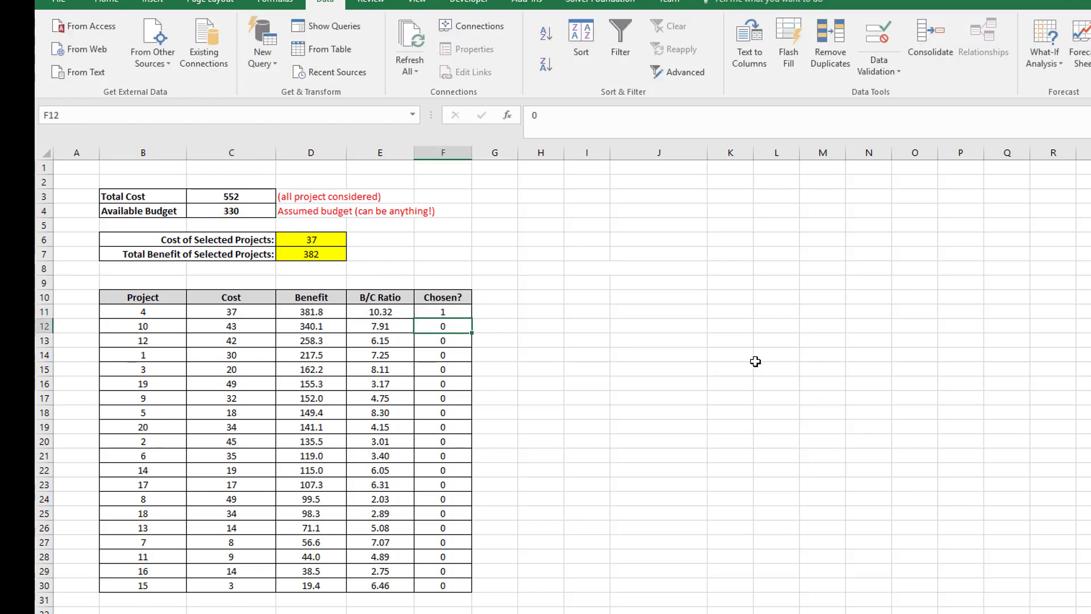
{"action": "type", "text": "1"}
{"action": "key", "text": "Return"}
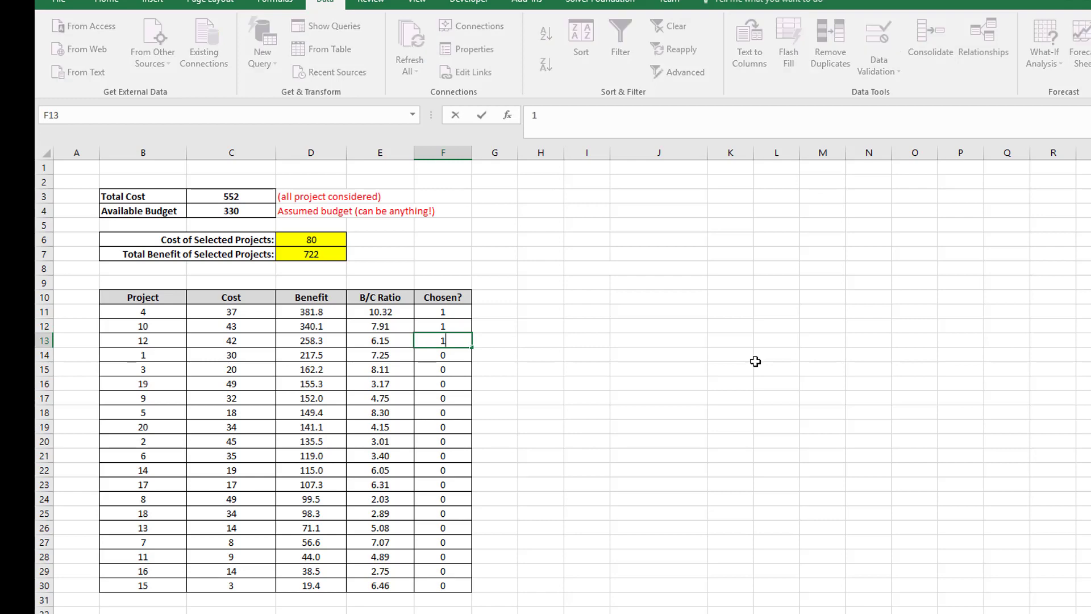
{"action": "type", "text": "1"}
{"action": "key", "text": "Return"}
{"action": "type", "text": "1"}
{"action": "key", "text": "Return"}
{"action": "type", "text": "1"}
{"action": "key", "text": "Return"}
{"action": "type", "text": "1"}
{"action": "key", "text": "Return"}
{"action": "type", "text": "1"}
{"action": "key", "text": "Return"}
{"action": "type", "text": "1"}
{"action": "key", "text": "Return"}
{"action": "type", "text": "1"}
{"action": "key", "text": "Return"}
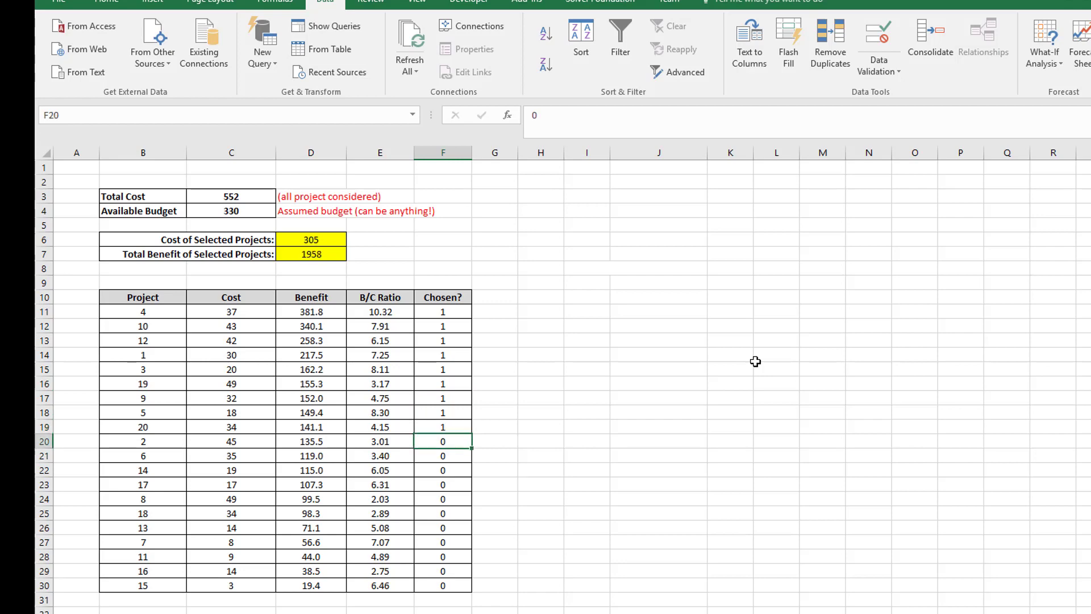
Step: Try choosing project 2 as well and compare the selected cost against the 330 budget
{"action": "type", "text": "1"}
{"action": "key", "text": "Return"}
{"action": "key", "text": "Up"}
{"action": "left_click_drag", "start_coordinate": [140, 441], "coordinate": [393, 443]}
{"action": "left_click", "coordinate": [448, 442]}
{"action": "left_click", "coordinate": [293, 241]}
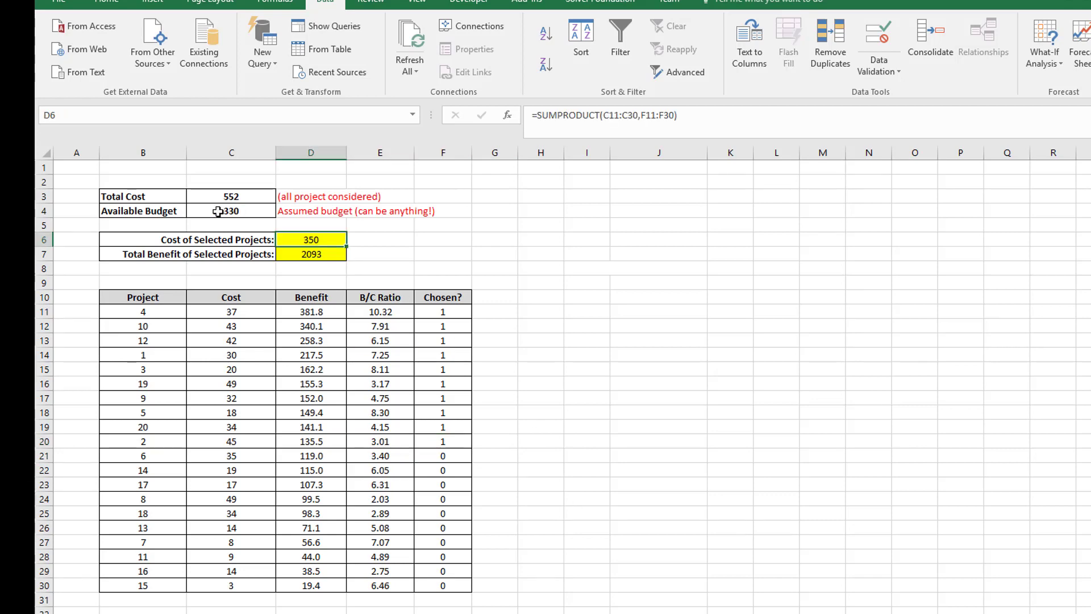
{"action": "left_click", "coordinate": [245, 212]}
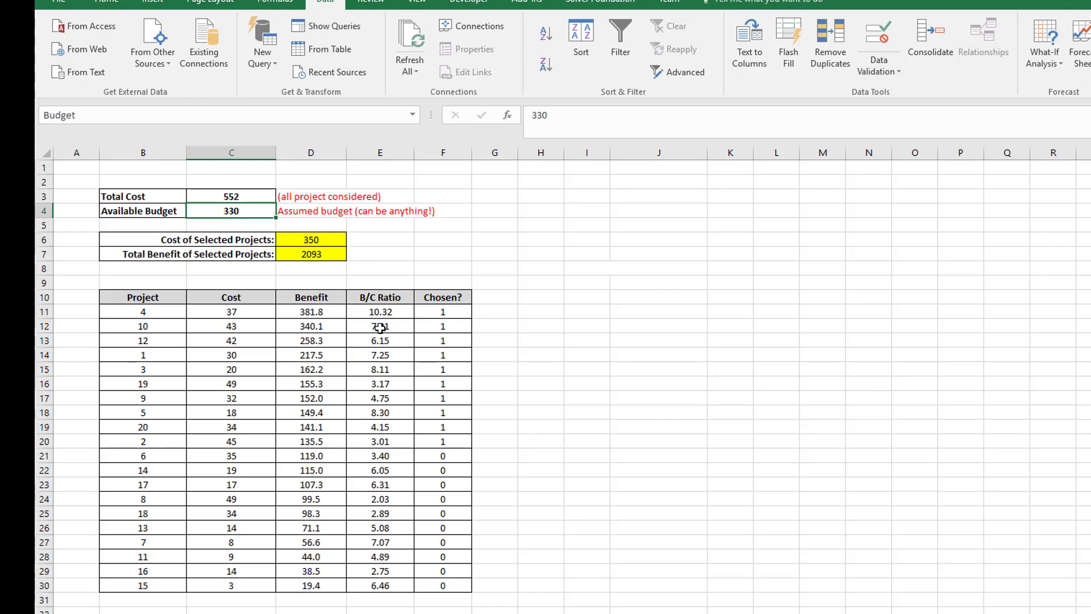
{"action": "left_click", "coordinate": [302, 242]}
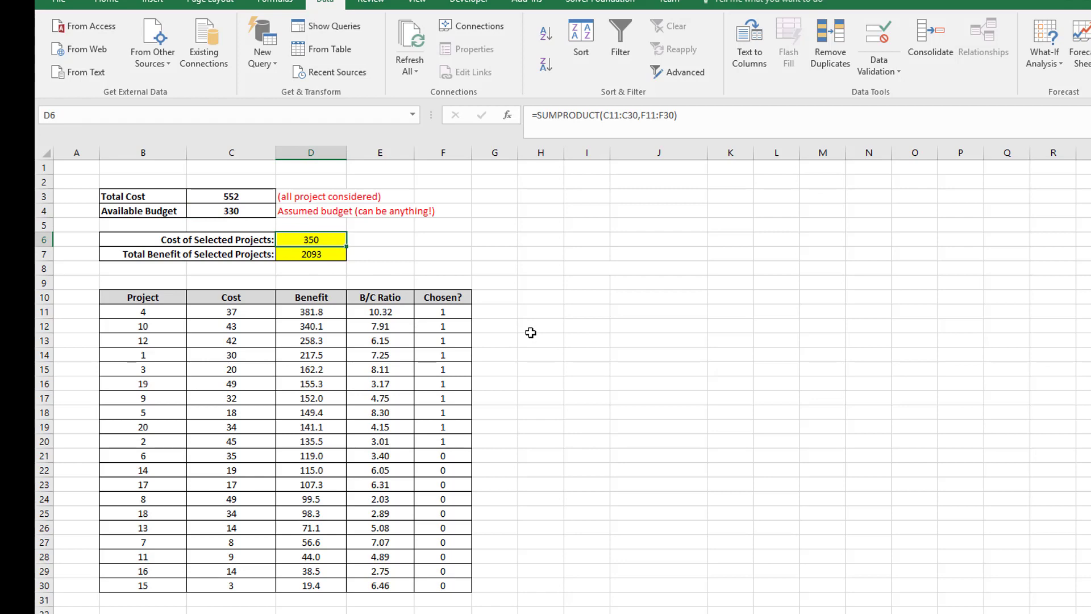
Step: Set project 2 back to 0, leaving cost 305 and total benefit 1958
{"action": "left_click", "coordinate": [442, 442]}
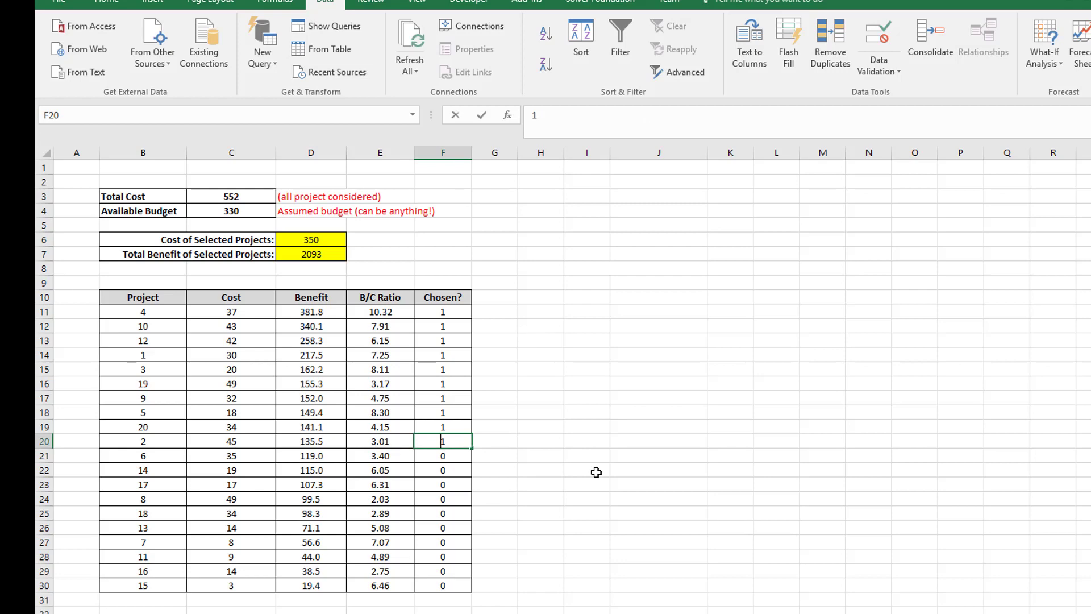
{"action": "type", "text": "0"}
{"action": "key", "text": "Up"}
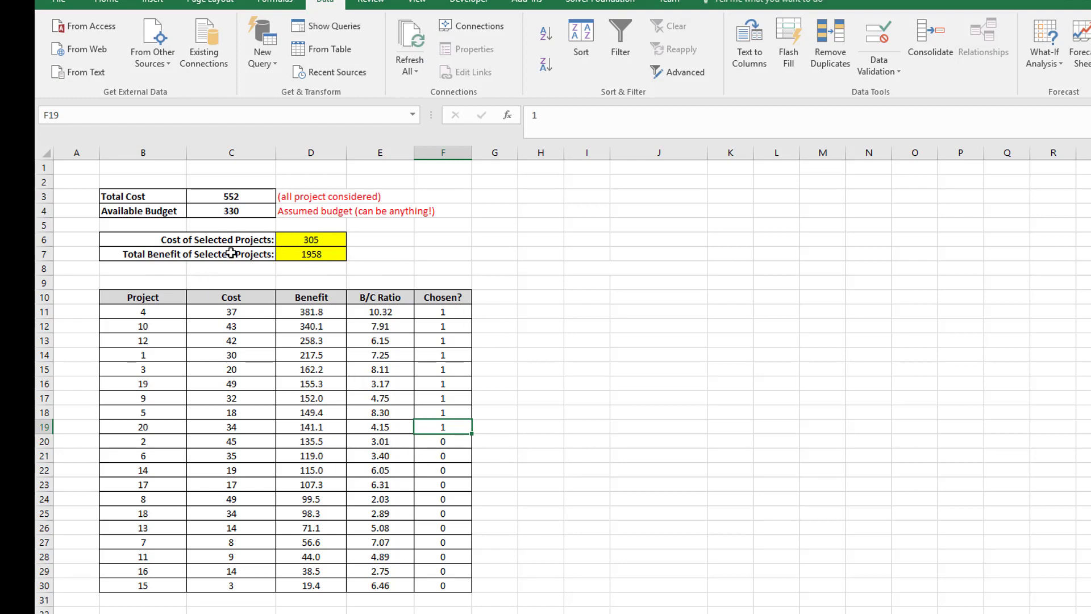
{"action": "left_click", "coordinate": [296, 256]}
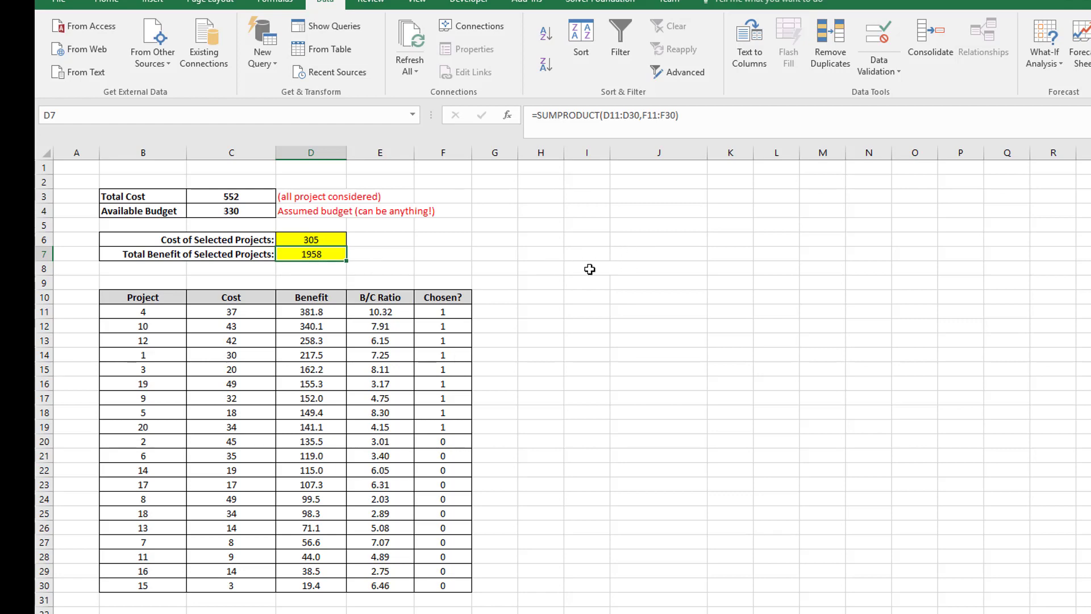
Step: Enter the label 'Total Benefit if Ranking =' and merge and centre it across I6:J6
{"action": "left_click", "coordinate": [636, 238]}
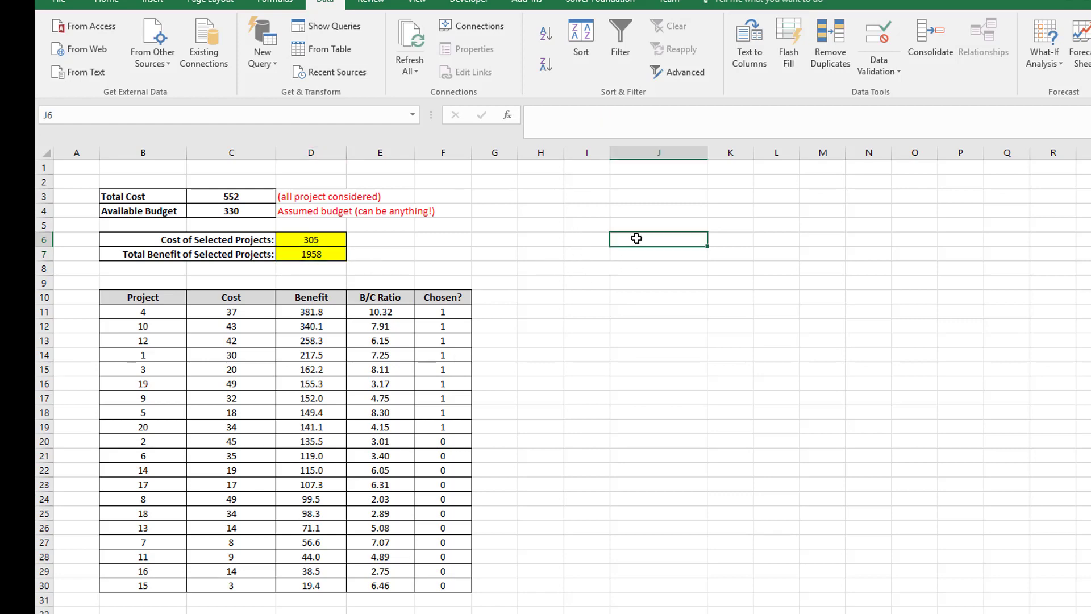
{"action": "double_click", "coordinate": [636, 238]}
{"action": "type", "text": "Total"}
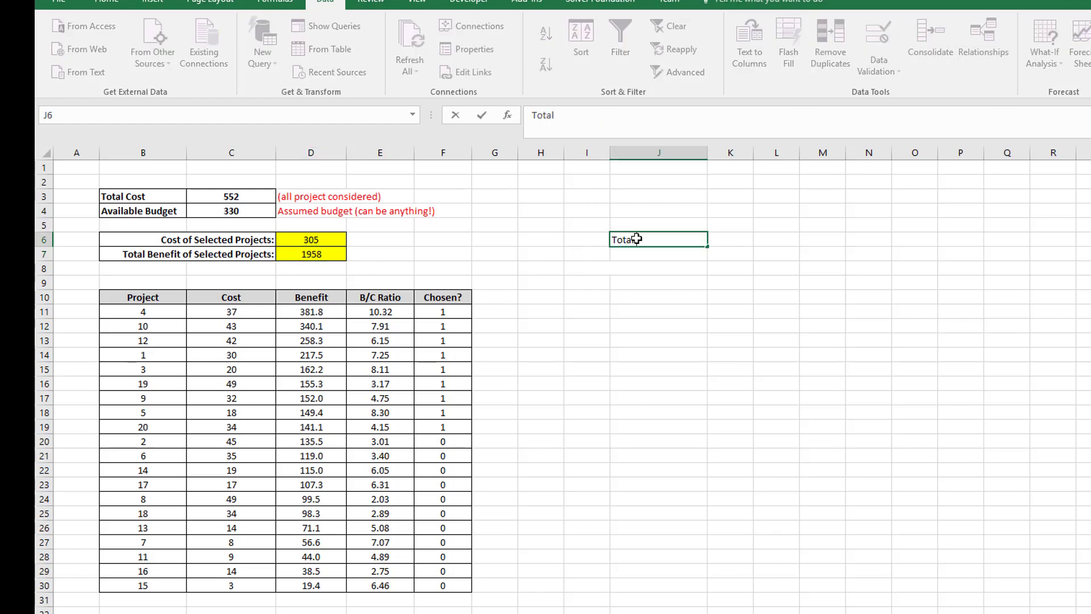
{"action": "type", "text": " Benefit if Ranking"}
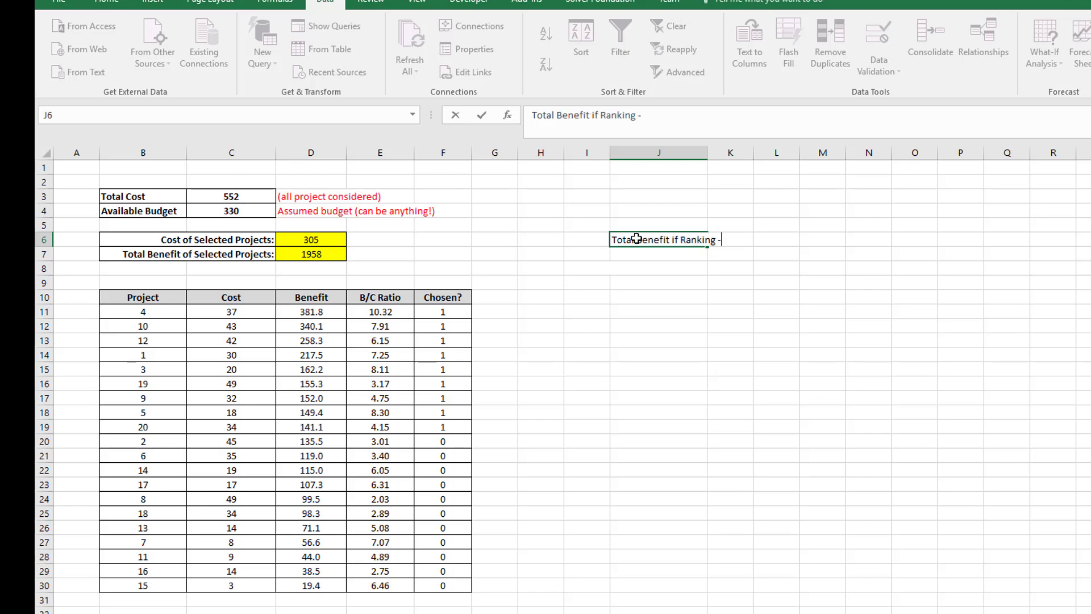
{"action": "type", "text": " ="}
{"action": "key", "text": "Return"}
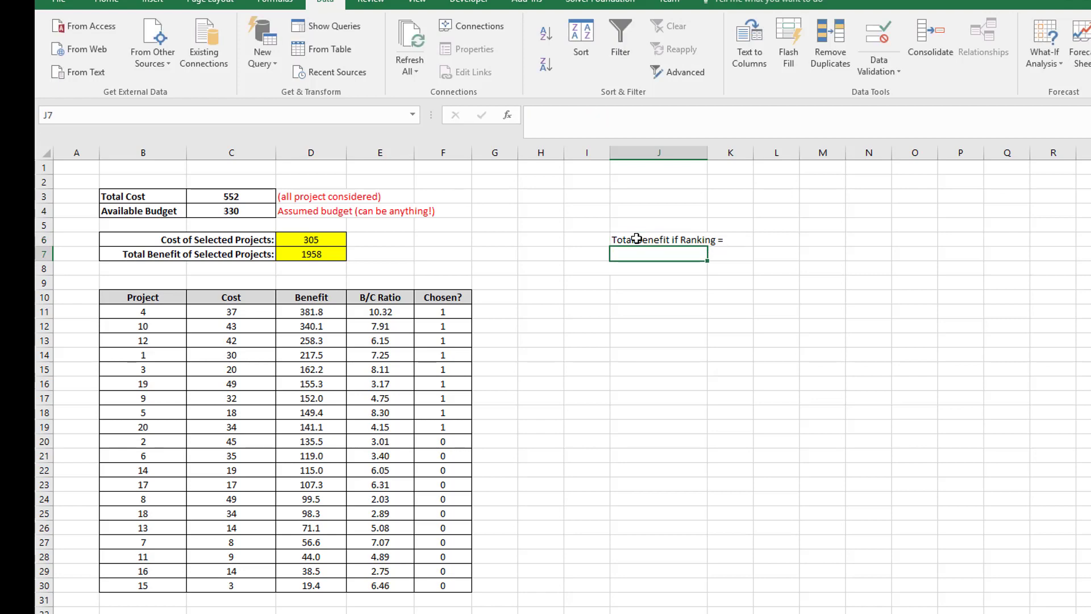
{"action": "left_click", "coordinate": [627, 239]}
{"action": "left_click_drag", "start_coordinate": [627, 240], "coordinate": [574, 237]}
{"action": "key", "text": "alt+h"}
{"action": "key", "text": "m"}
{"action": "key", "text": "c"}
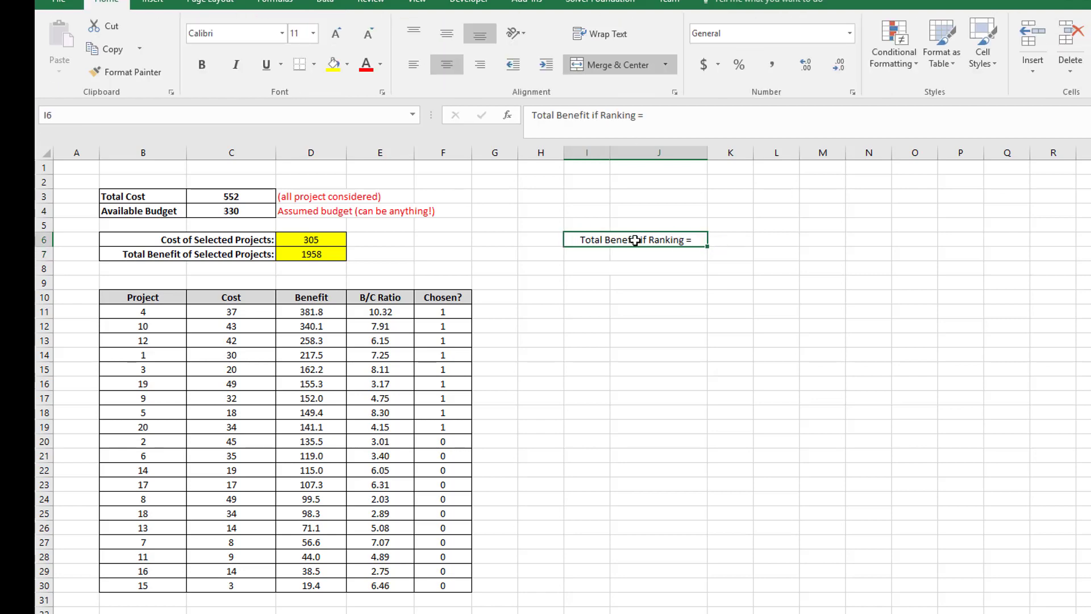
Step: Enter 1958 in K6 as the ranking benefit value
{"action": "left_click", "coordinate": [733, 238]}
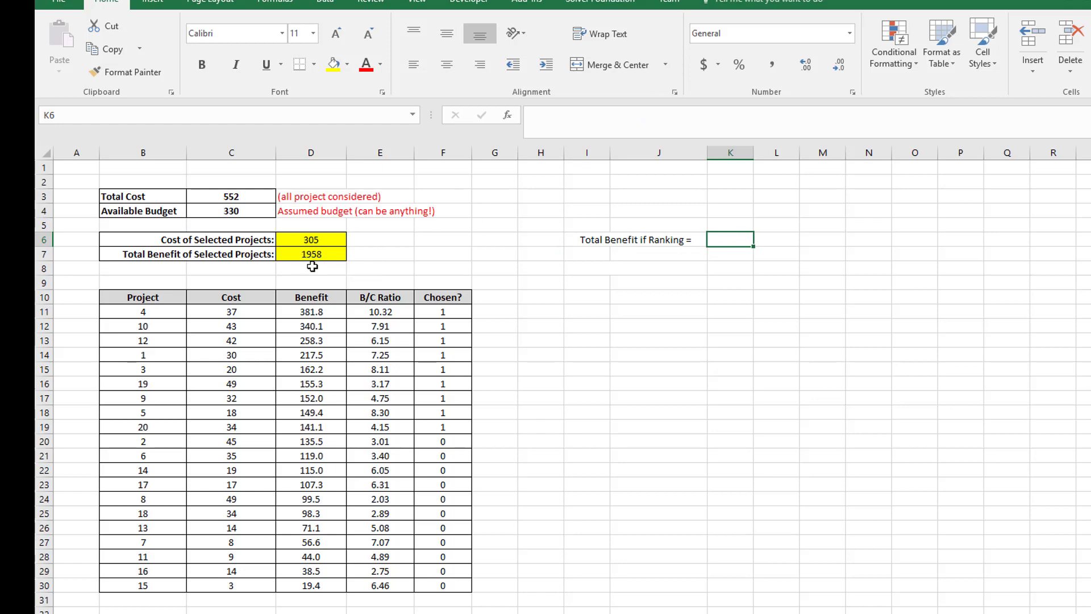
{"action": "type", "text": "1958"}
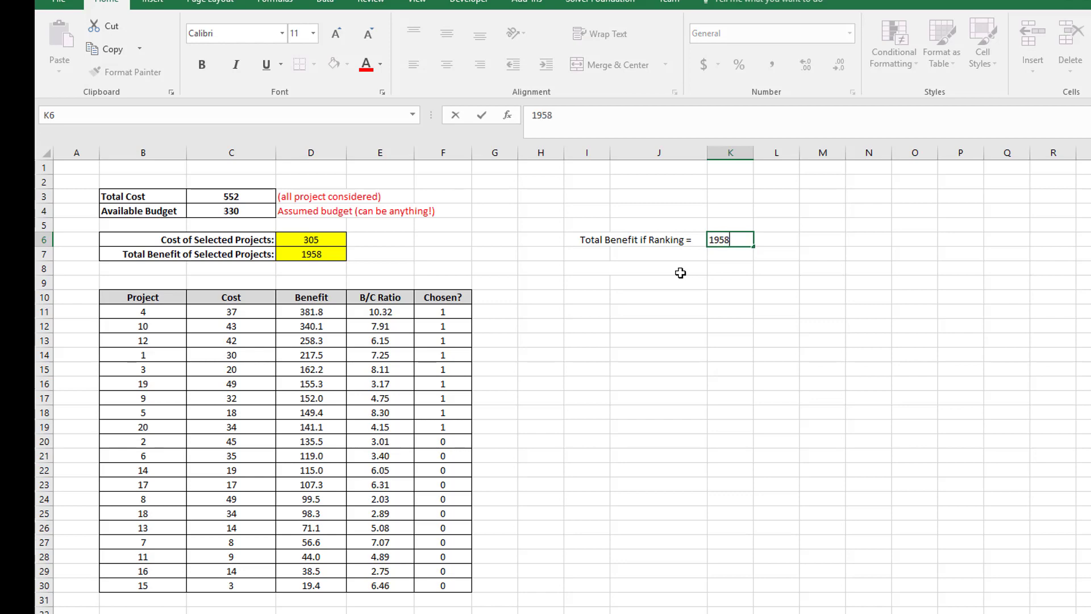
{"action": "key", "text": "Return"}
{"action": "left_click", "coordinate": [628, 330]}
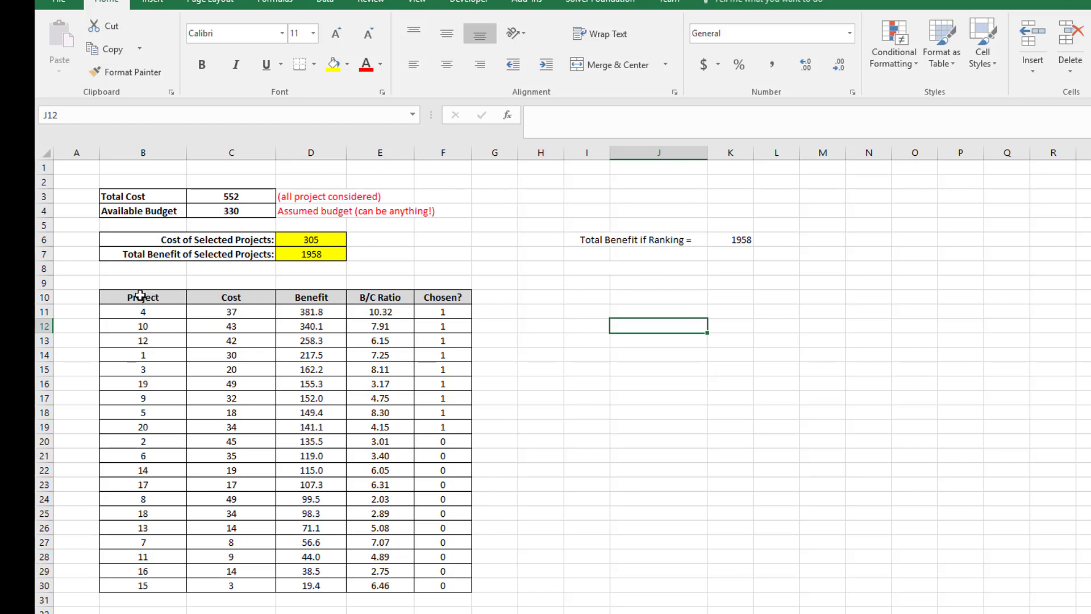
Step: Sort the table B10:F30 by Project, smallest to largest
{"action": "left_click_drag", "start_coordinate": [140, 295], "coordinate": [438, 553]}
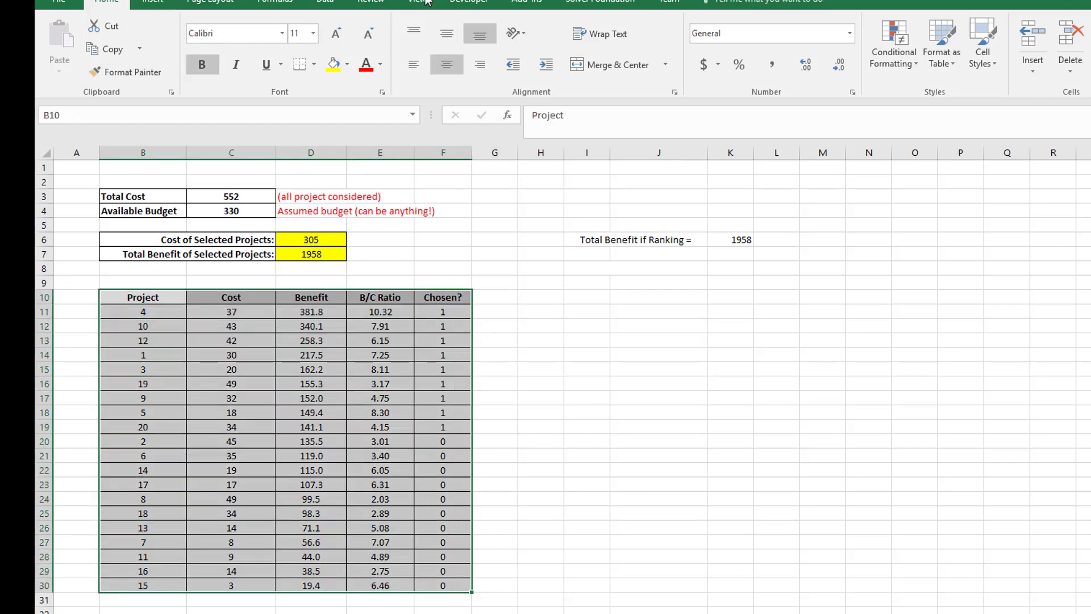
{"action": "left_click", "coordinate": [325, 2]}
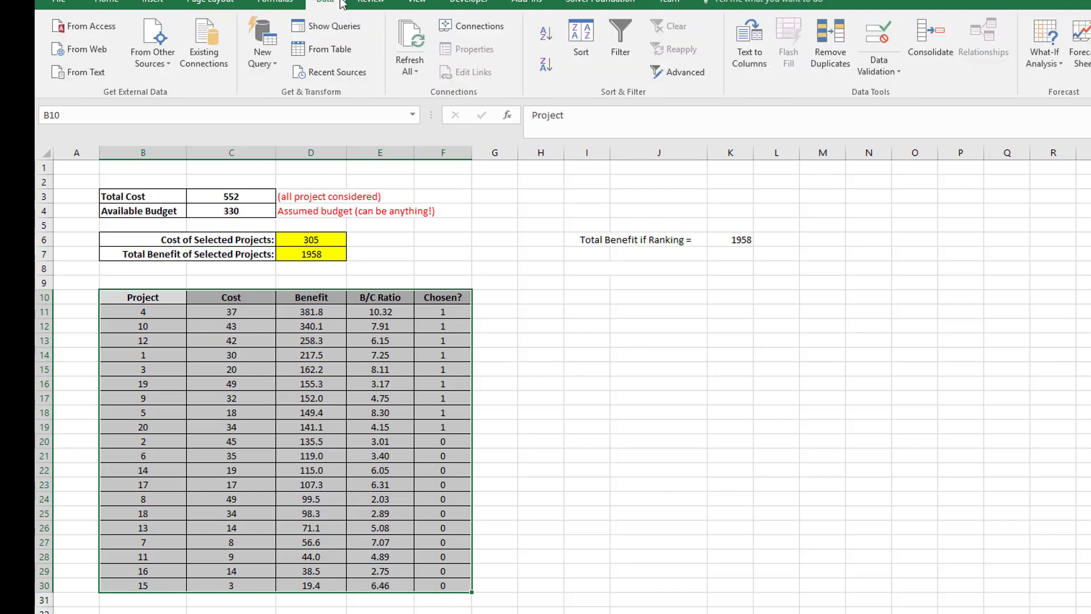
{"action": "left_click", "coordinate": [603, 32]}
{"action": "left_click", "coordinate": [590, 295]}
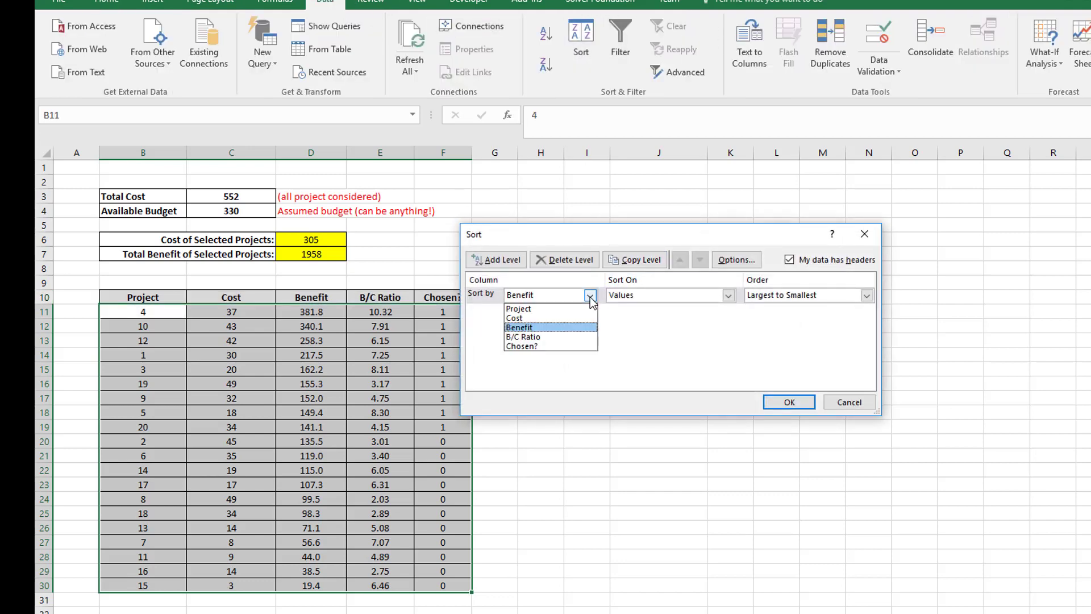
{"action": "left_click", "coordinate": [519, 310]}
{"action": "left_click", "coordinate": [866, 295]}
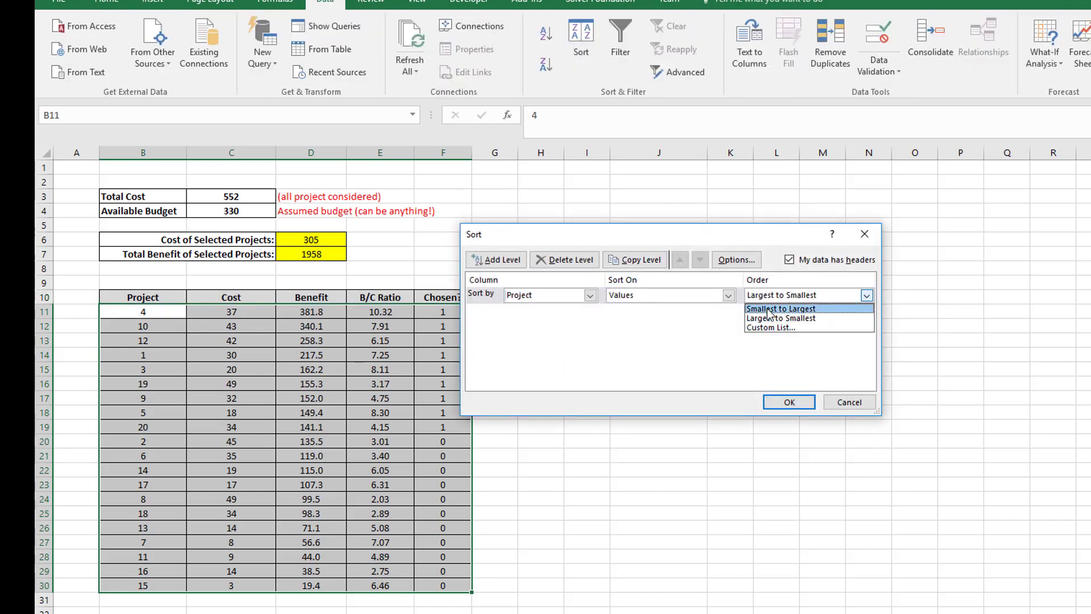
{"action": "left_click", "coordinate": [770, 308]}
{"action": "left_click", "coordinate": [789, 402]}
{"action": "left_click", "coordinate": [659, 340]}
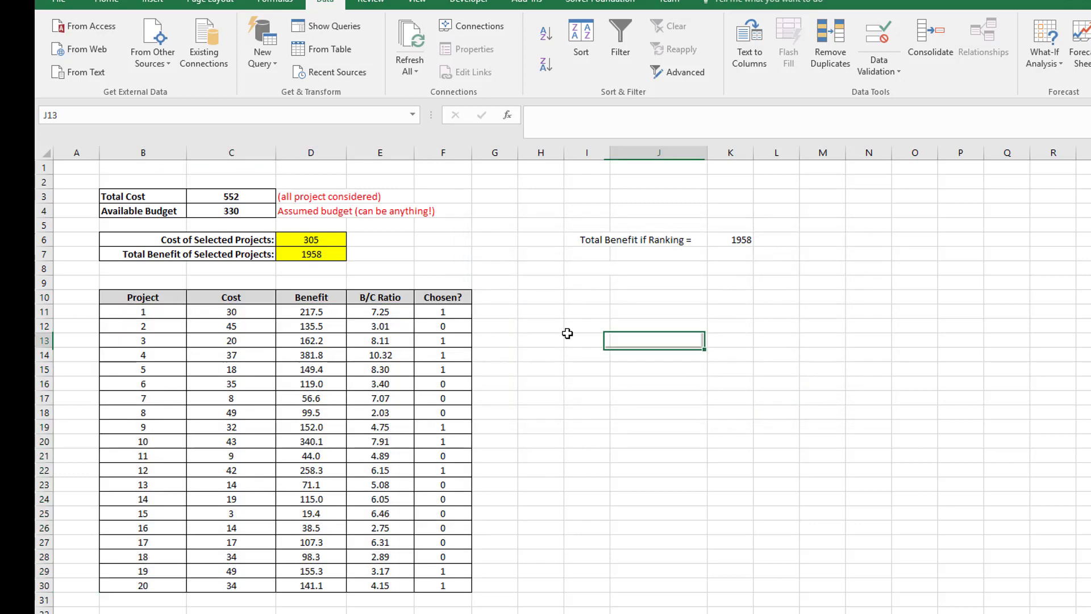
Step: Reset every Chosen? value to 0 by typing zeros in F11:F18 and filling down the column
{"action": "left_click", "coordinate": [435, 313]}
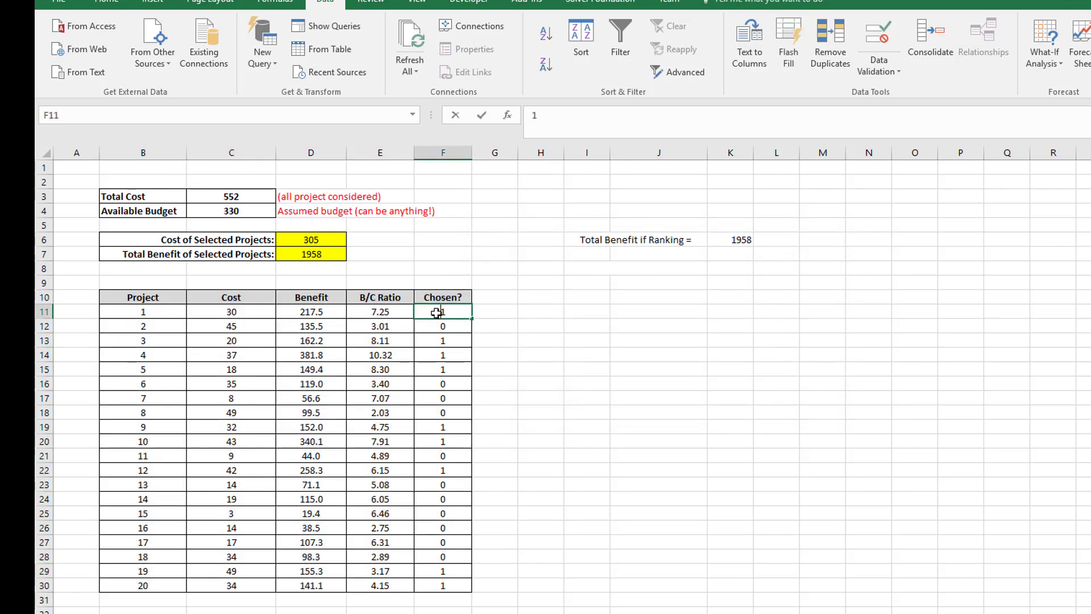
{"action": "type", "text": "0"}
{"action": "key", "text": "Return"}
{"action": "type", "text": "0"}
{"action": "key", "text": "Return"}
{"action": "type", "text": "0"}
{"action": "key", "text": "Return"}
{"action": "type", "text": "0"}
{"action": "key", "text": "Return"}
{"action": "type", "text": "0"}
{"action": "key", "text": "Return"}
{"action": "left_click_drag", "start_coordinate": [436, 312], "coordinate": [439, 411]}
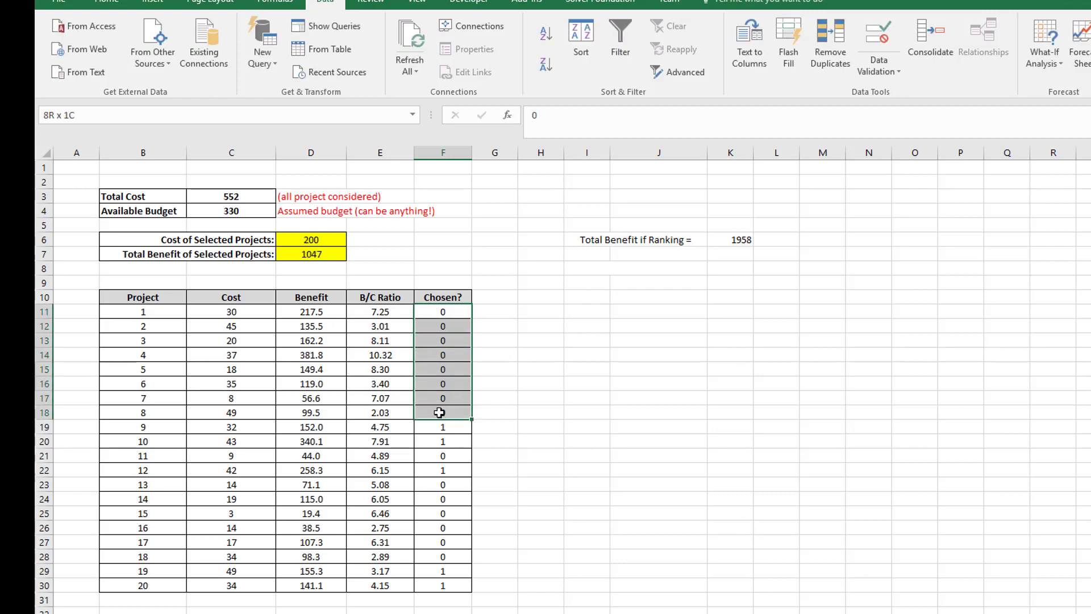
{"action": "double_click", "coordinate": [473, 421]}
{"action": "left_click", "coordinate": [561, 354]}
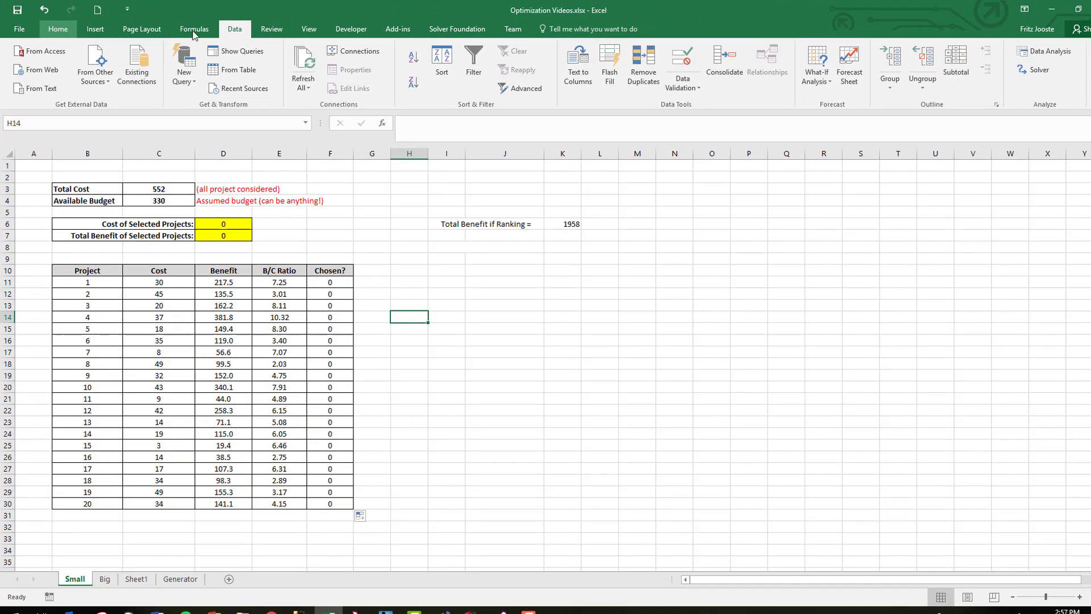
Step: Open Solver Parameters from the Data tab and shift the dialog to uncover the ranking label
{"action": "left_click", "coordinate": [64, 26]}
{"action": "left_click", "coordinate": [251, 25]}
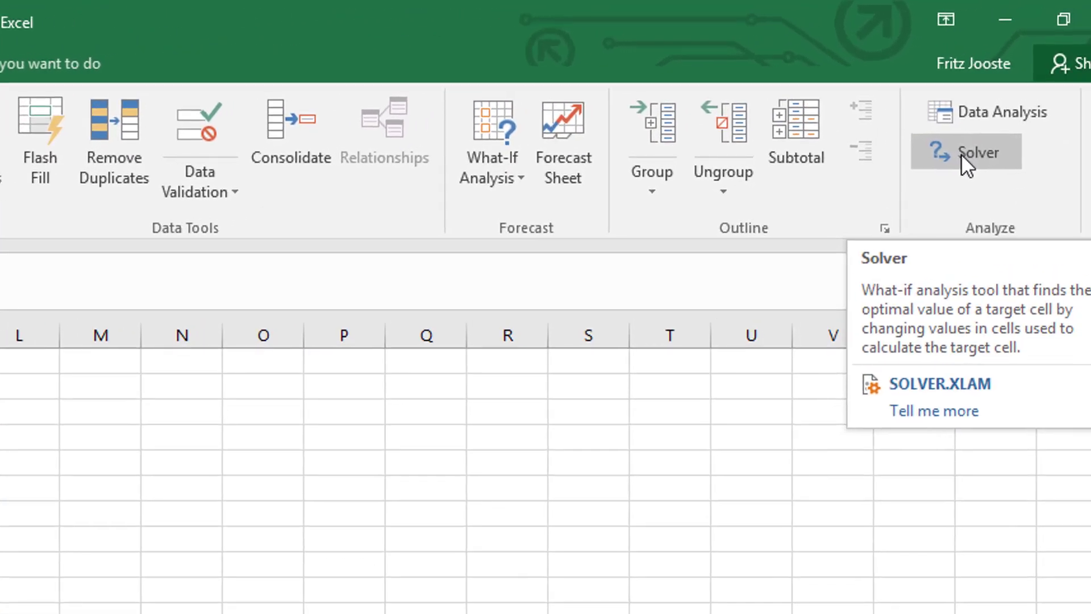
{"action": "left_click", "coordinate": [961, 153]}
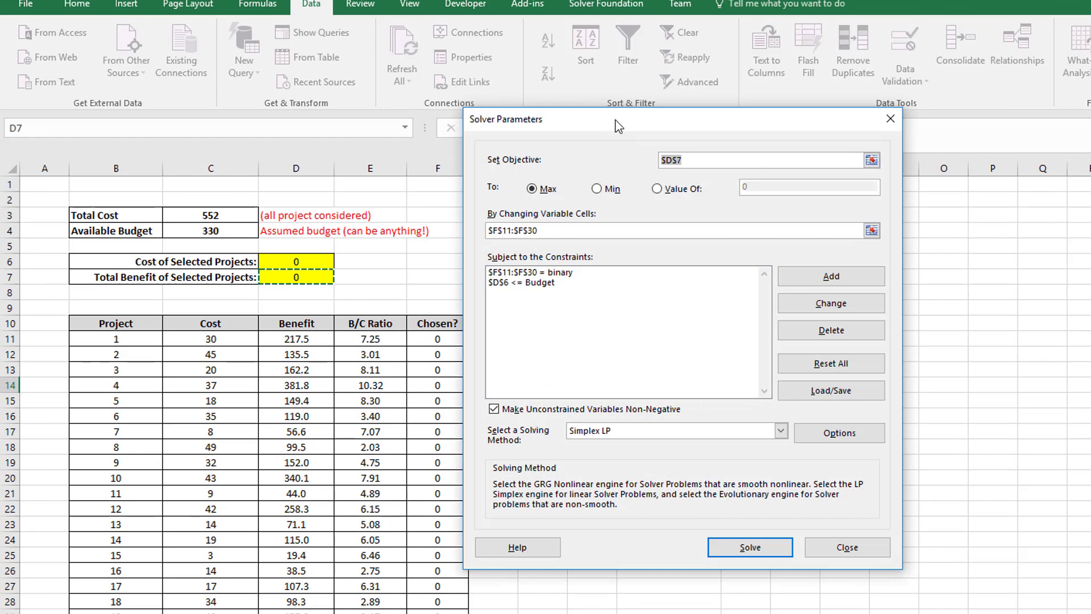
{"action": "left_click_drag", "start_coordinate": [625, 119], "coordinate": [869, 94]}
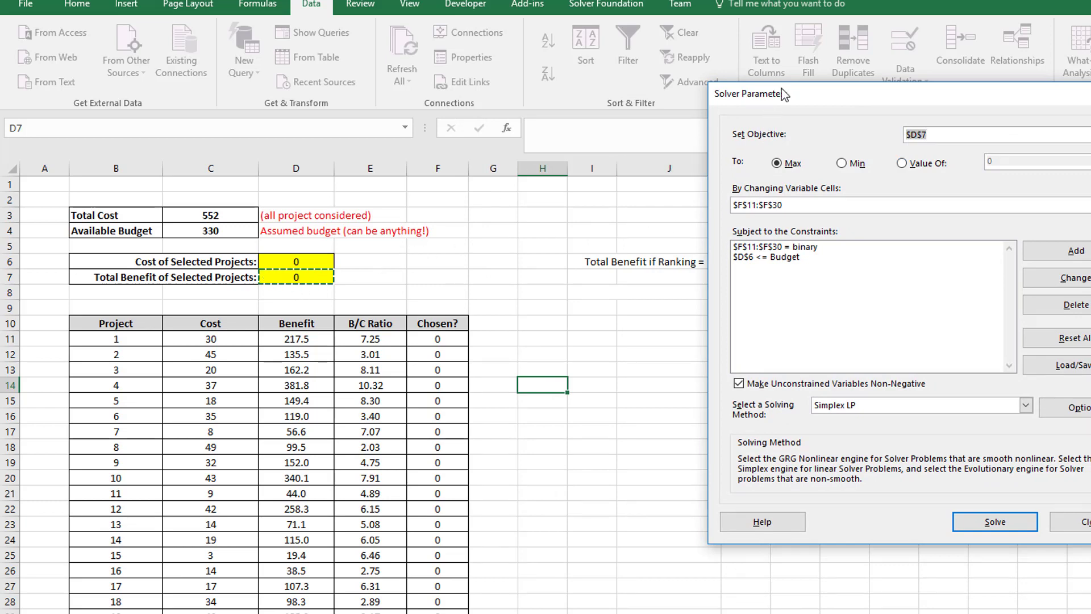
{"action": "left_click_drag", "start_coordinate": [784, 94], "coordinate": [590, 126]}
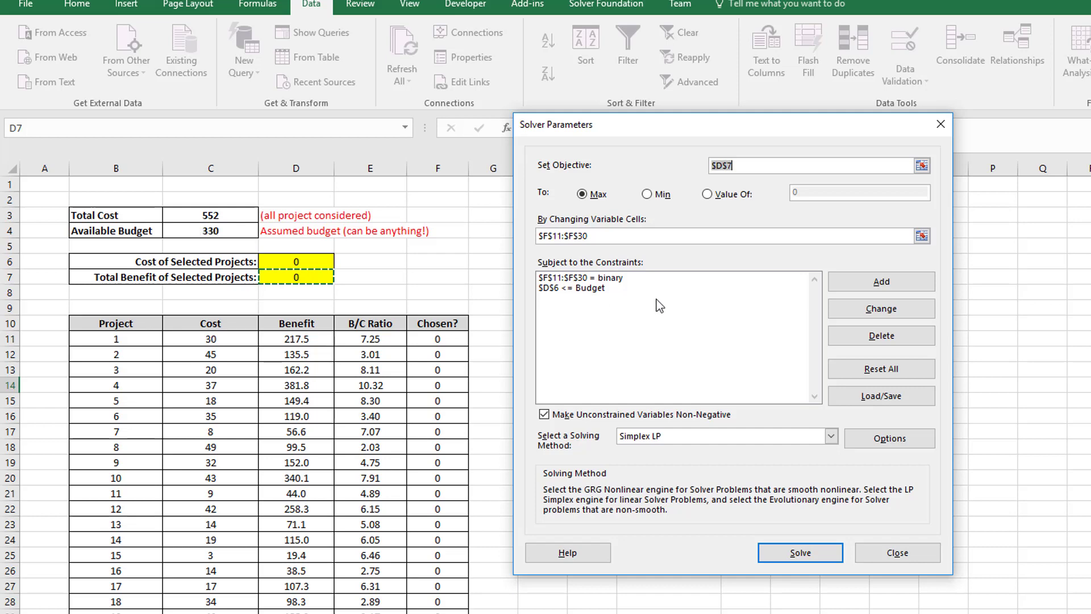
Step: Change the D6 budget constraint to =$C$4, then solve and keep the 326-cost, 2216-benefit solution
{"action": "left_click", "coordinate": [597, 288]}
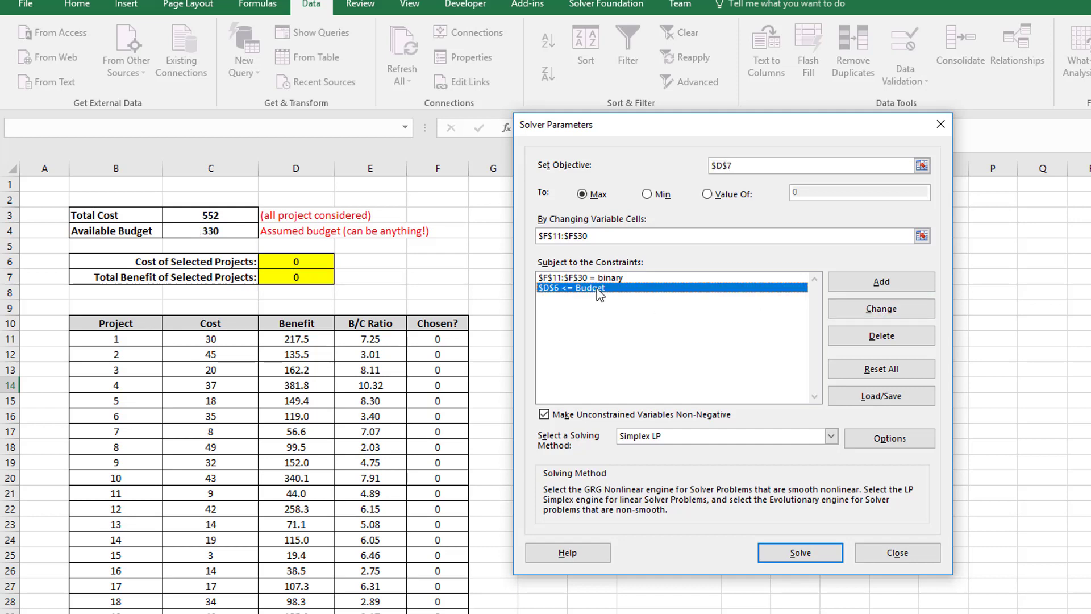
{"action": "left_click", "coordinate": [865, 318]}
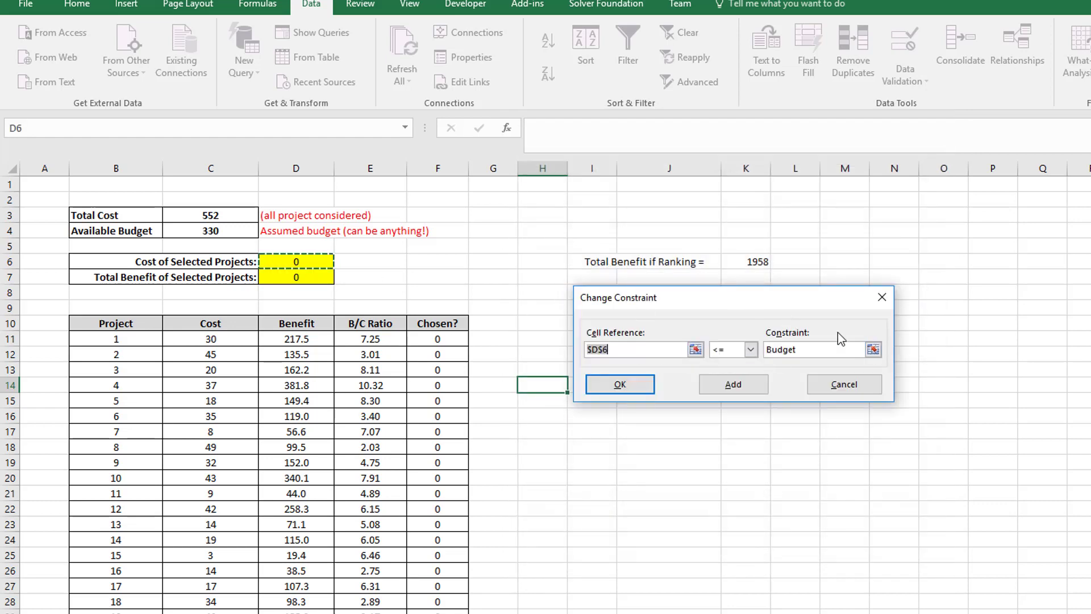
{"action": "left_click", "coordinate": [873, 349]}
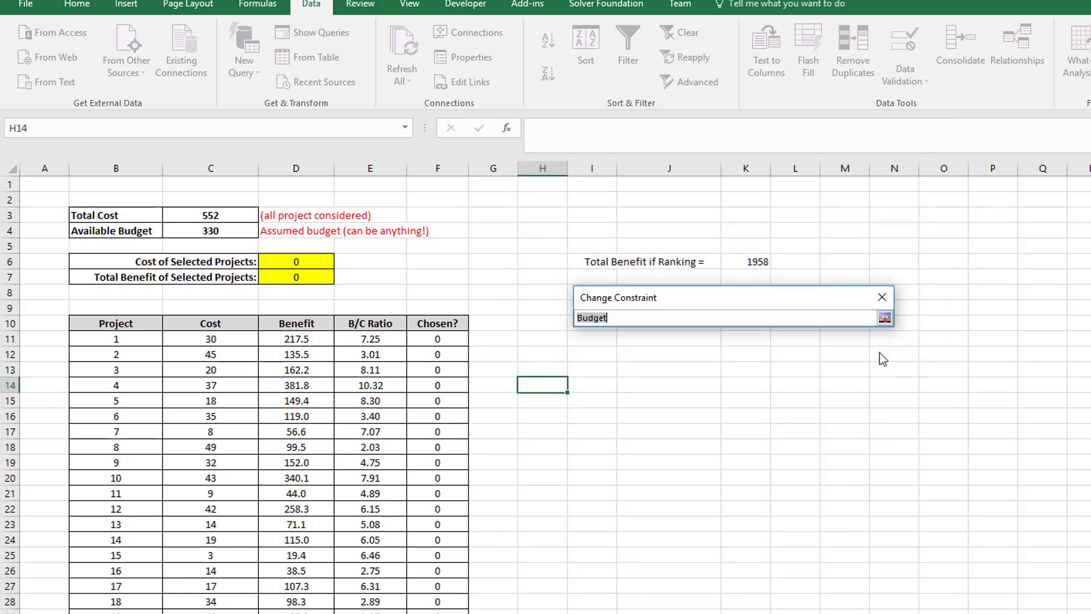
{"action": "left_click", "coordinate": [208, 232]}
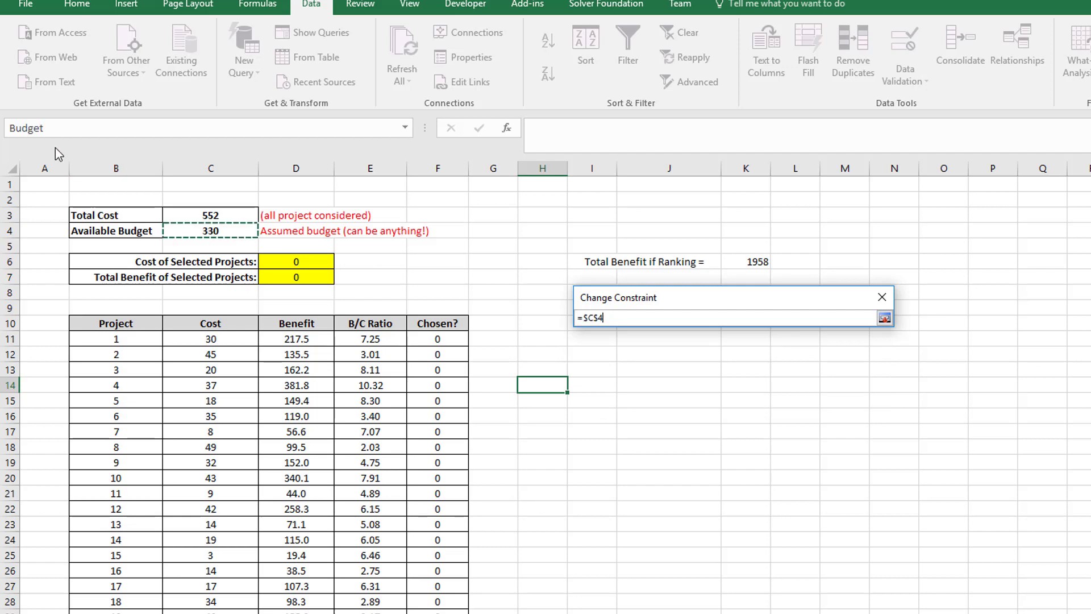
{"action": "left_click", "coordinate": [885, 318]}
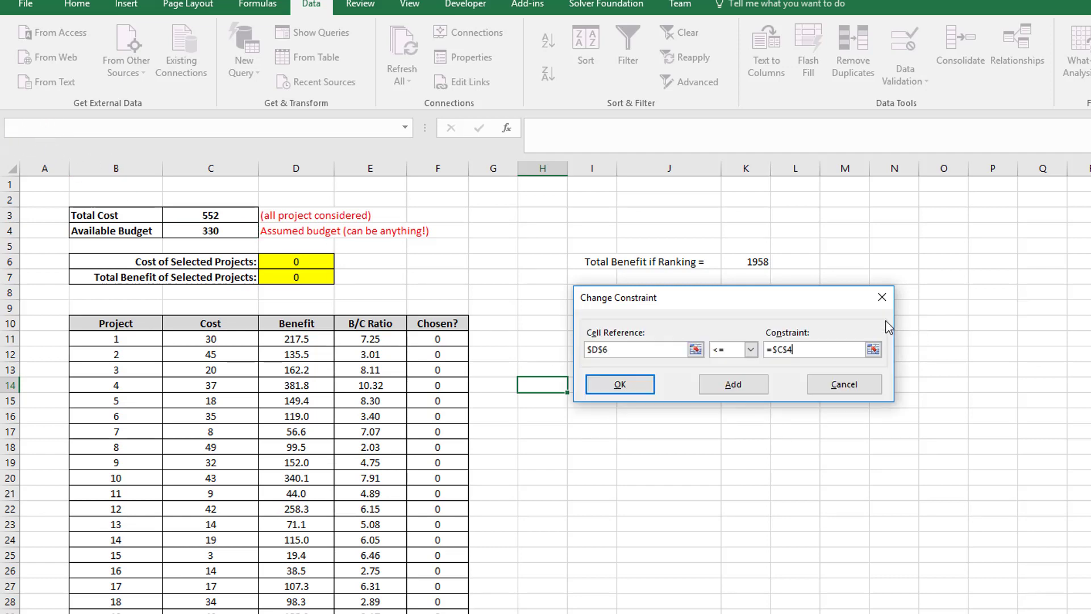
{"action": "left_click", "coordinate": [620, 385]}
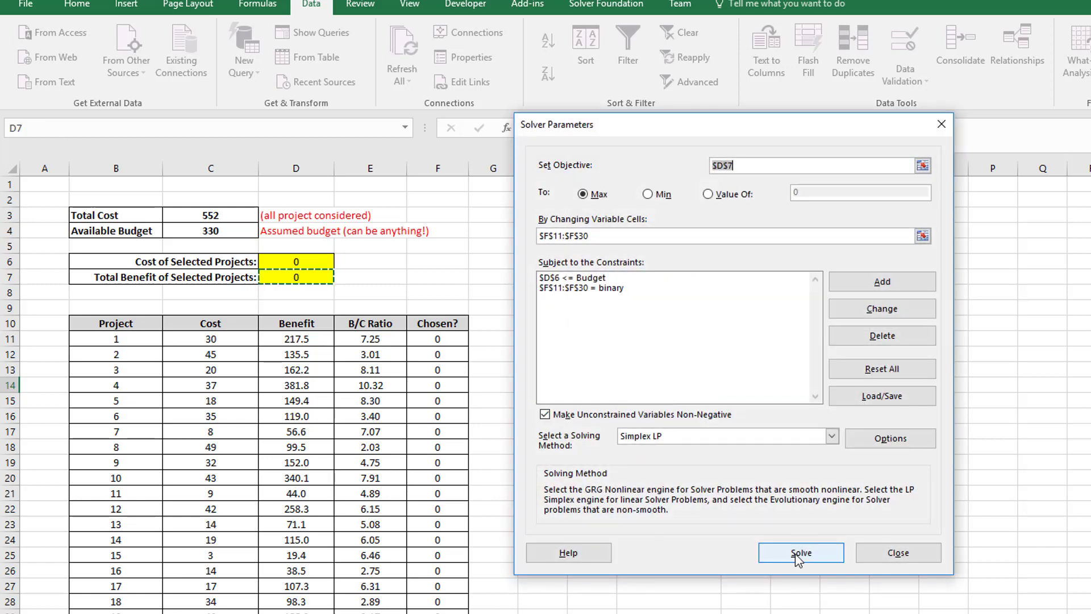
{"action": "left_click", "coordinate": [800, 555]}
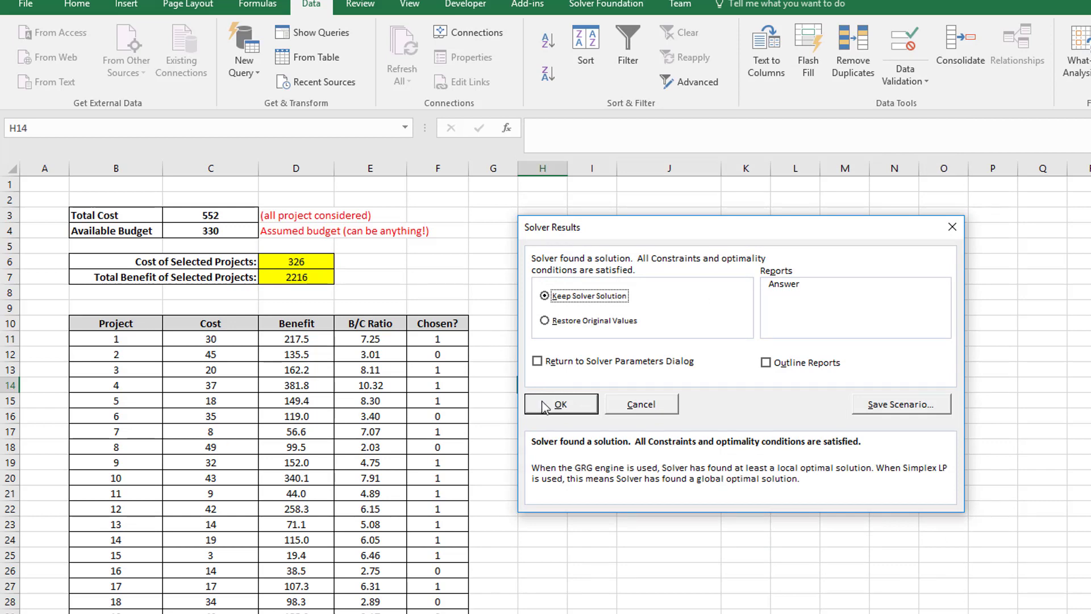
{"action": "left_click", "coordinate": [559, 405]}
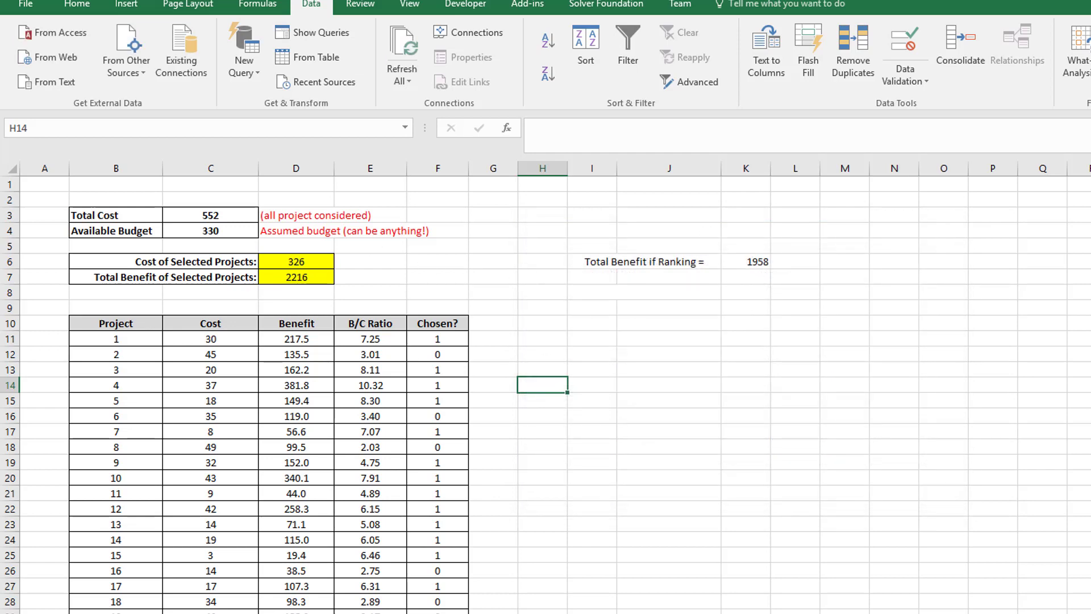
{"action": "key", "text": "alt+a"}
{"action": "key", "text": "y"}
{"action": "key", "text": "2"}
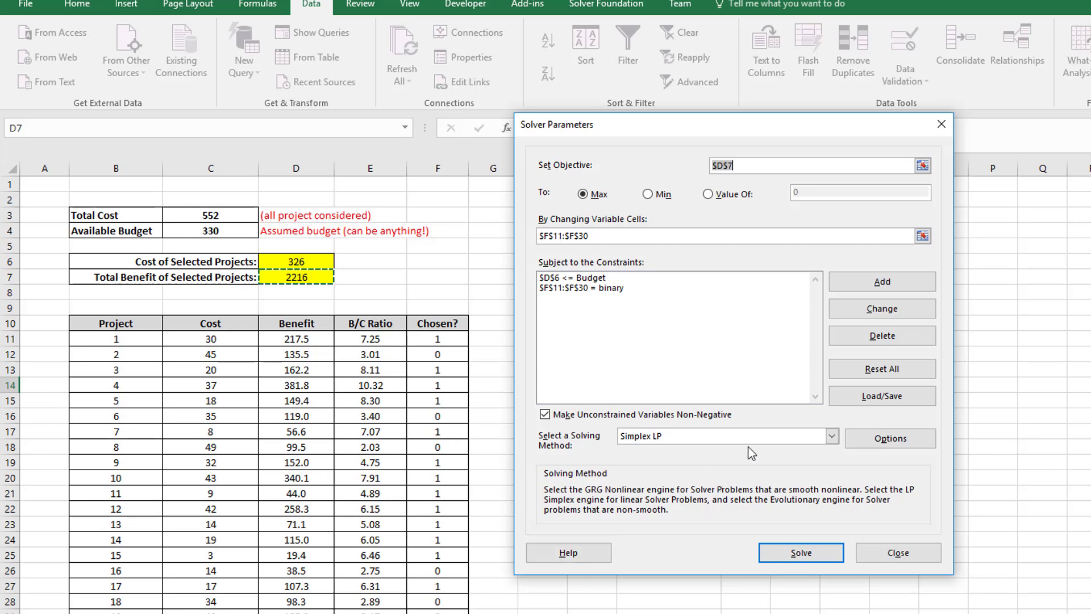
{"action": "left_click", "coordinate": [832, 437]}
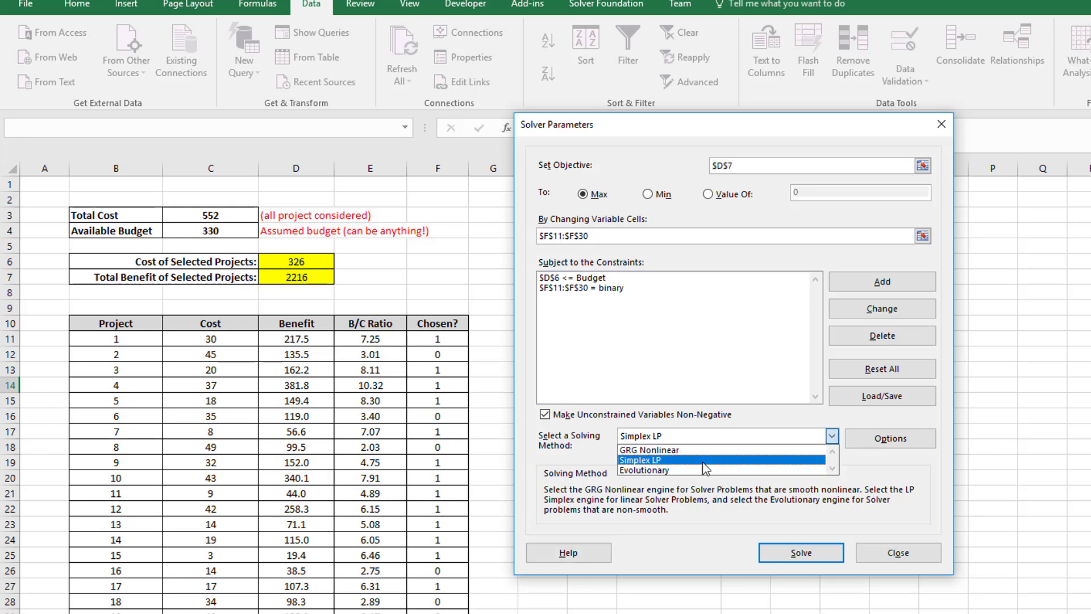
{"action": "left_click", "coordinate": [654, 460]}
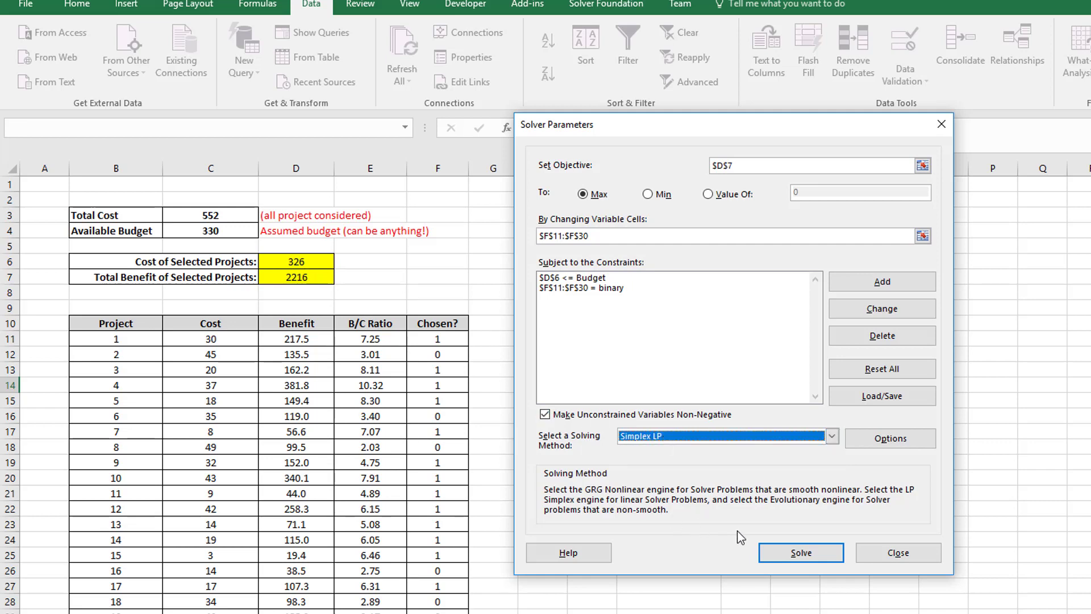
{"action": "left_click", "coordinate": [796, 551]}
{"action": "left_click", "coordinate": [571, 406]}
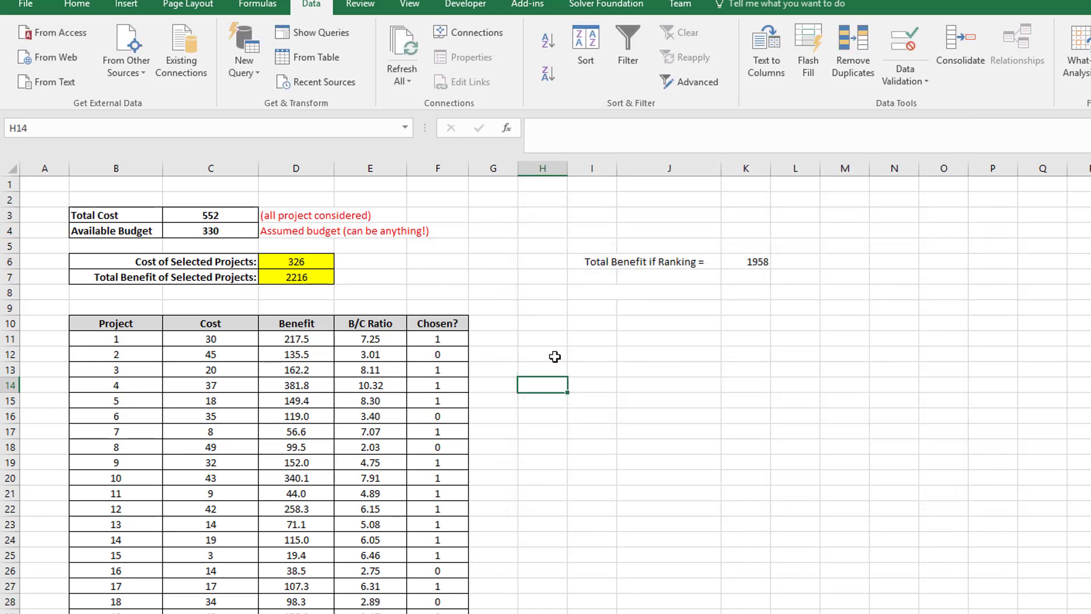
Step: Sort B10:F30 by Benefit, largest to smallest, and check the top five projects' Chosen flags
{"action": "left_click", "coordinate": [546, 305]}
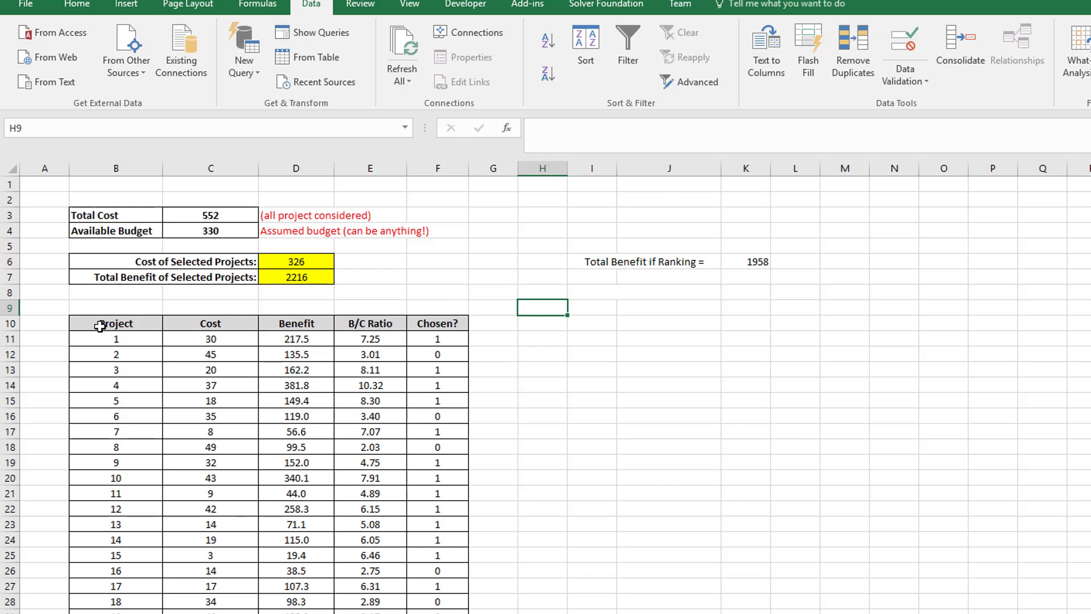
{"action": "left_click", "coordinate": [131, 332]}
{"action": "left_click_drag", "start_coordinate": [132, 331], "coordinate": [427, 611]}
{"action": "left_click", "coordinate": [586, 51]}
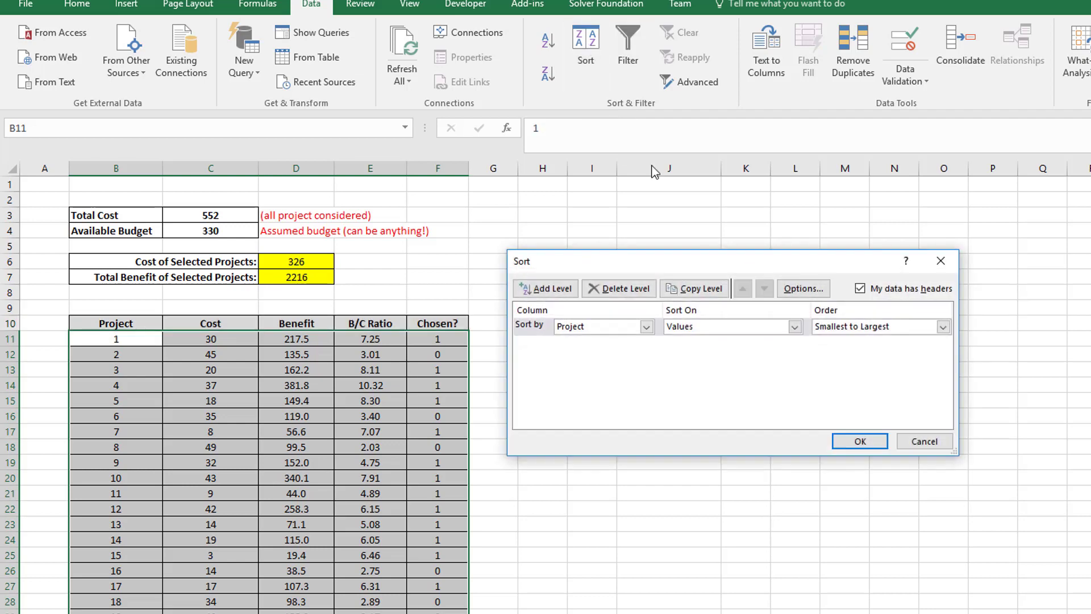
{"action": "left_click", "coordinate": [645, 328]}
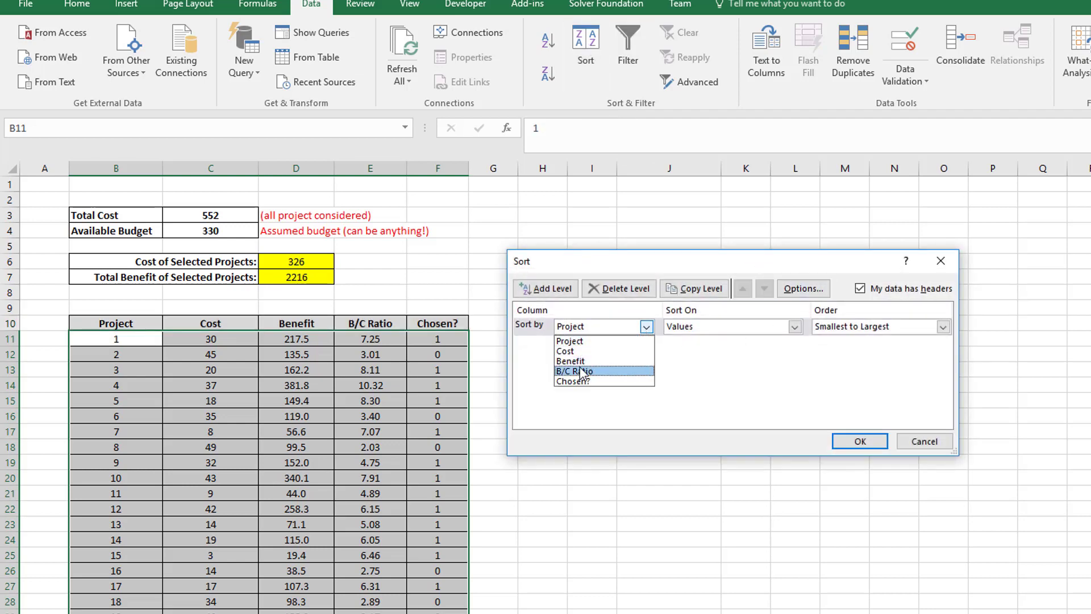
{"action": "left_click", "coordinate": [584, 373]}
{"action": "left_click", "coordinate": [647, 327]}
{"action": "left_click", "coordinate": [605, 363]}
{"action": "left_click", "coordinate": [943, 327]}
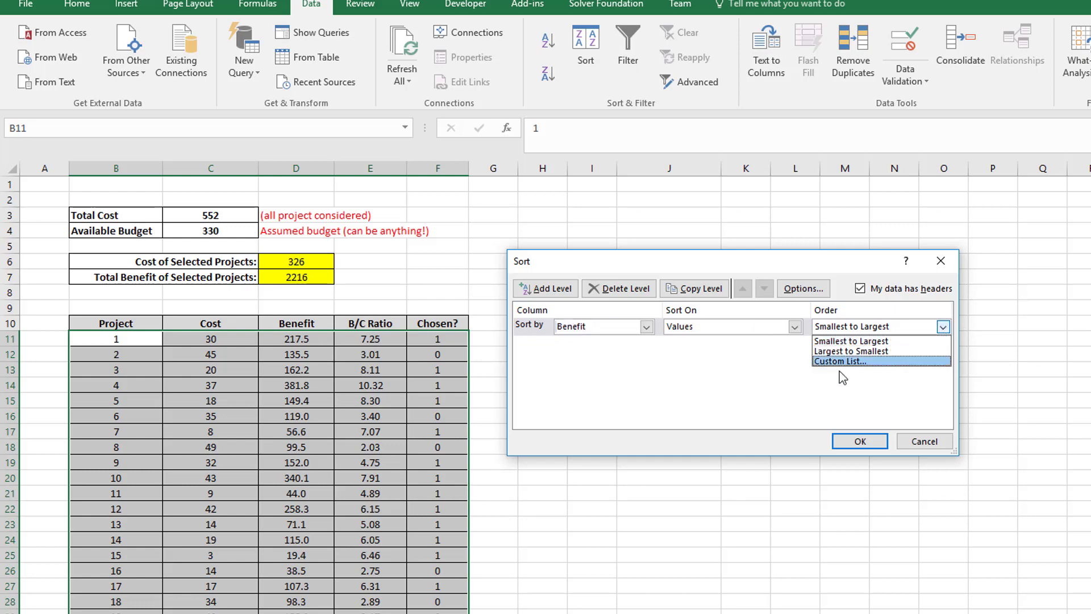
{"action": "left_click", "coordinate": [845, 351]}
{"action": "left_click", "coordinate": [859, 441]}
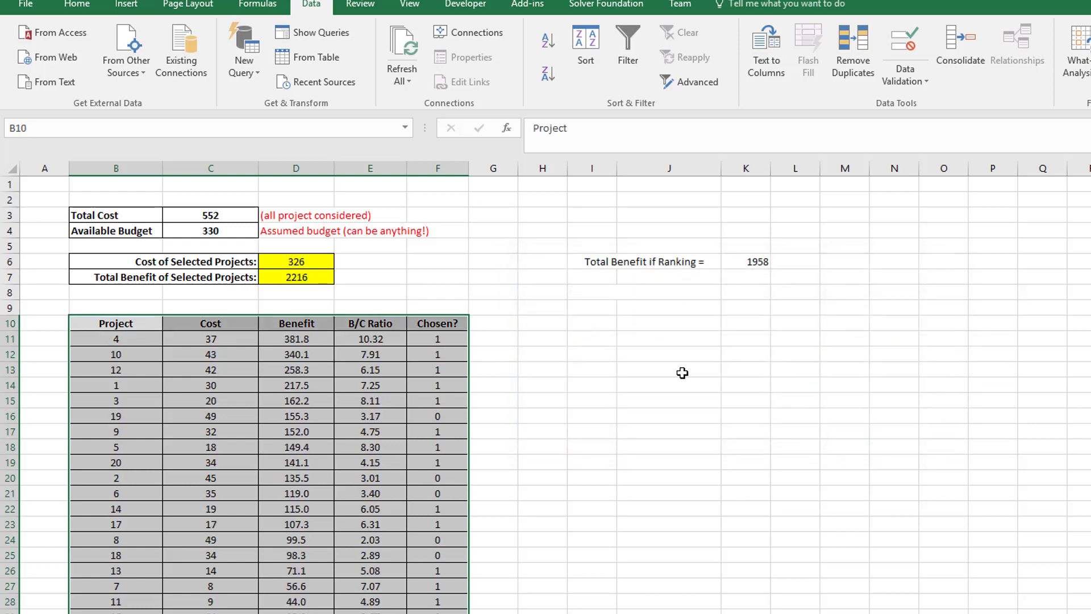
{"action": "left_click", "coordinate": [684, 370]}
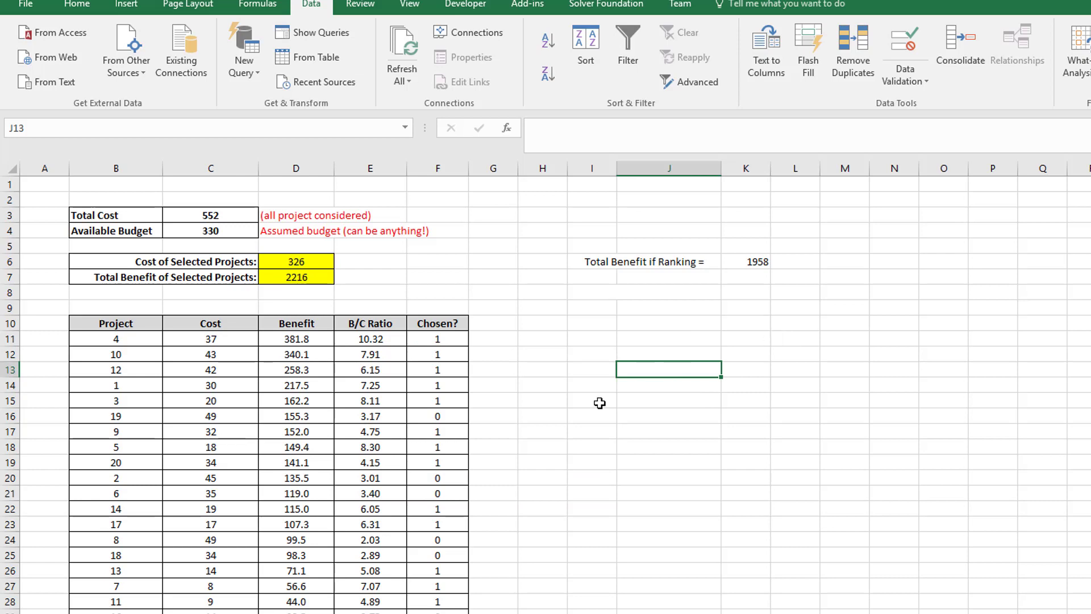
{"action": "left_click_drag", "start_coordinate": [422, 338], "coordinate": [430, 400]}
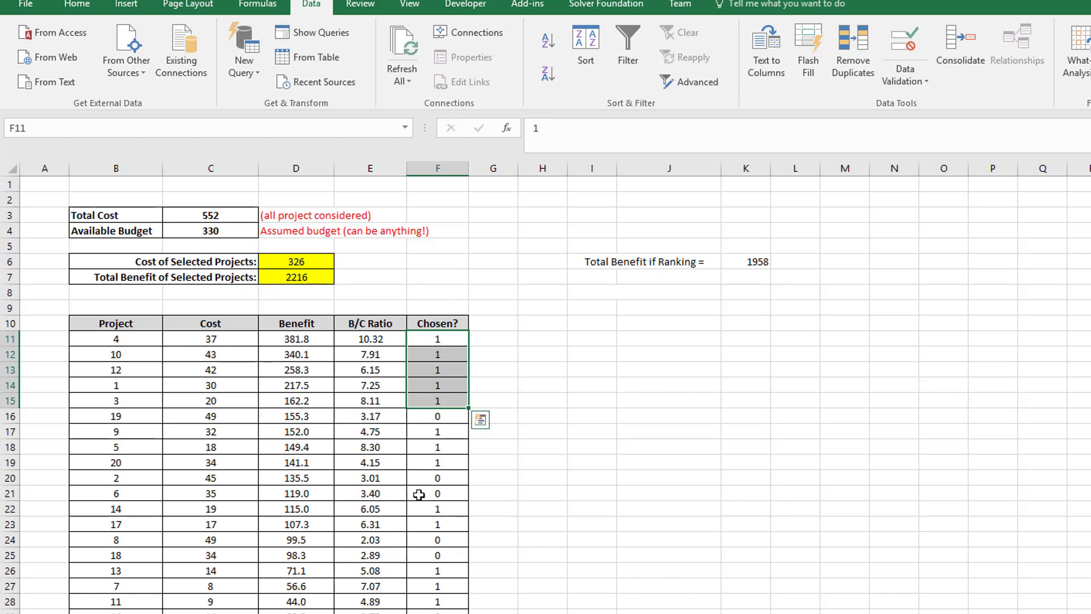
Step: Merge I7:J7, label it 'Total Benefit if Optimizing =' and enter 2216 beside it
{"action": "left_click", "coordinate": [292, 281]}
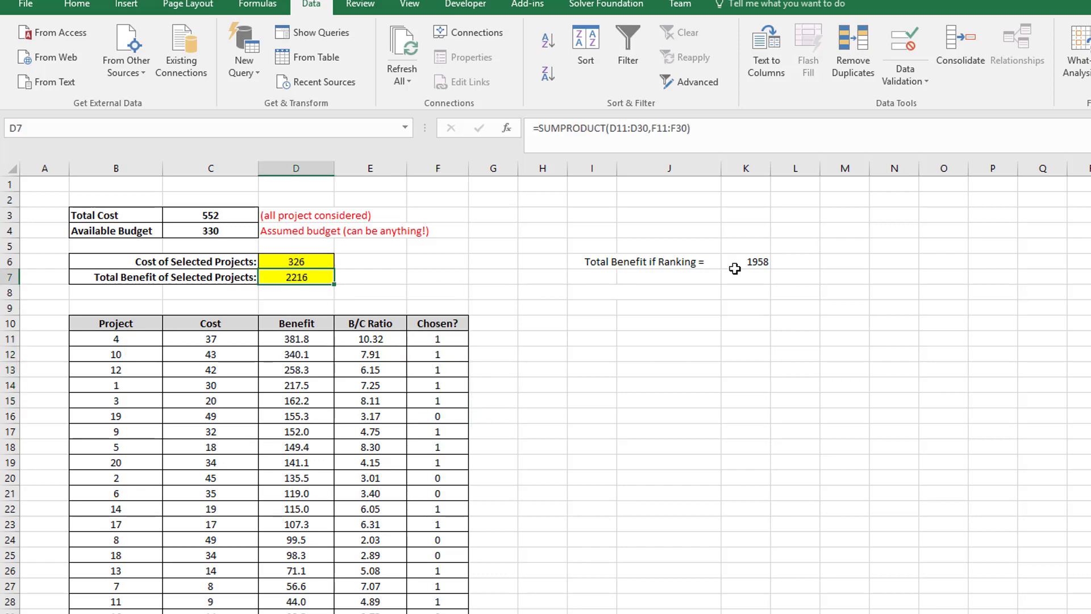
{"action": "left_click", "coordinate": [668, 263]}
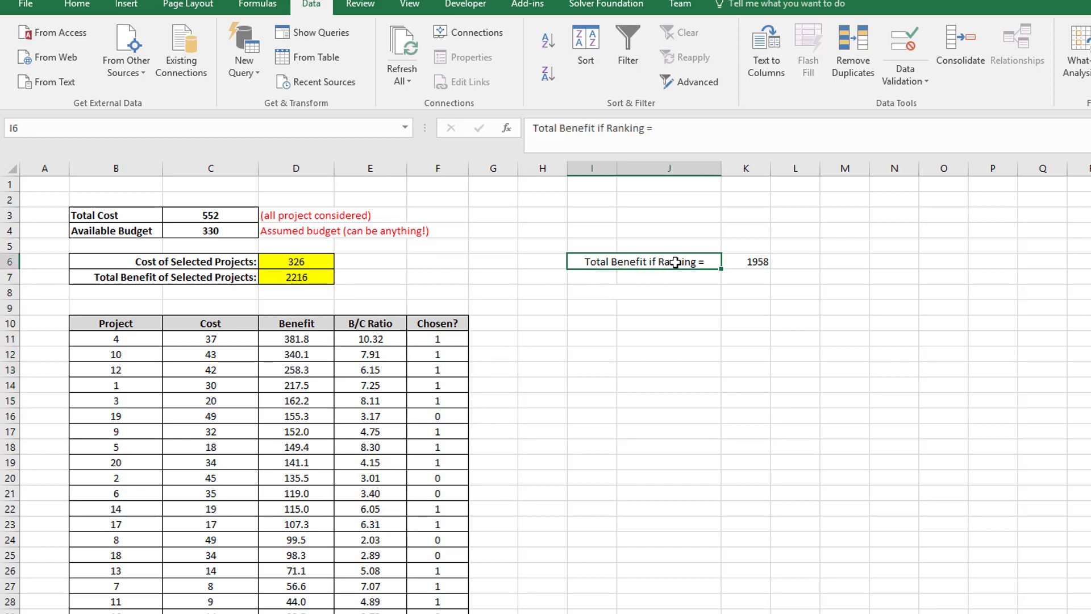
{"action": "left_click_drag", "start_coordinate": [591, 277], "coordinate": [660, 278]}
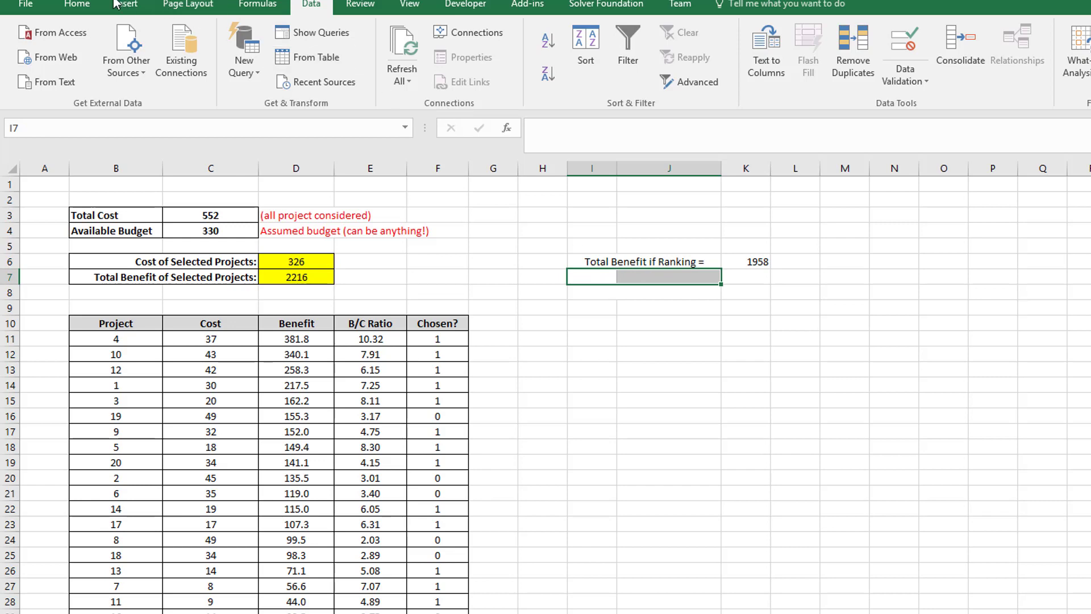
{"action": "left_click", "coordinate": [77, 4]}
{"action": "left_click", "coordinate": [615, 74]}
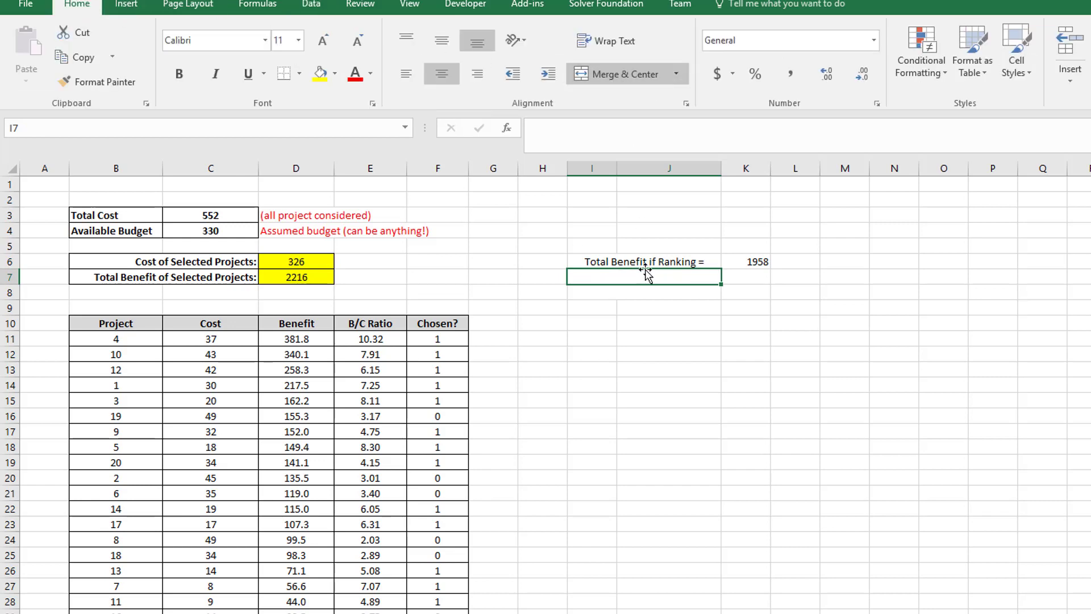
{"action": "type", "text": "Total Benefit"}
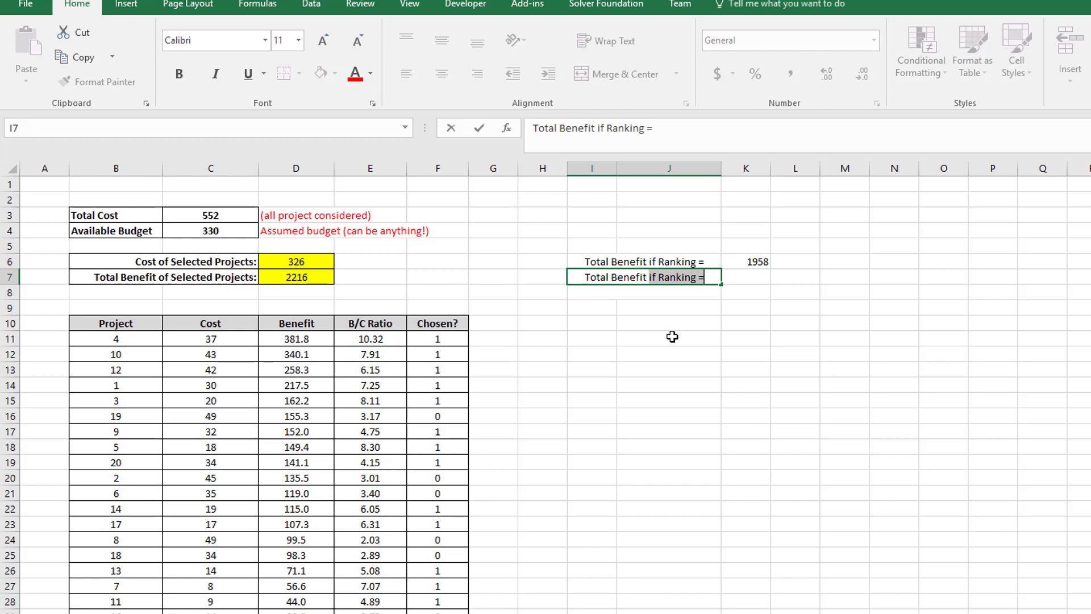
{"action": "type", "text": " if Optimizing ="}
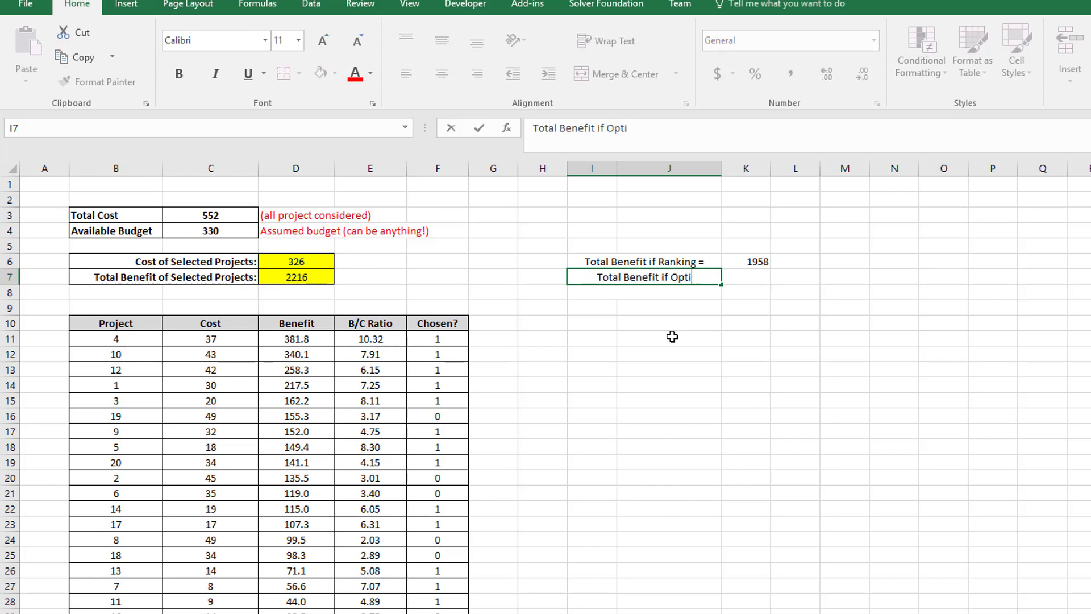
{"action": "left_click", "coordinate": [712, 126]}
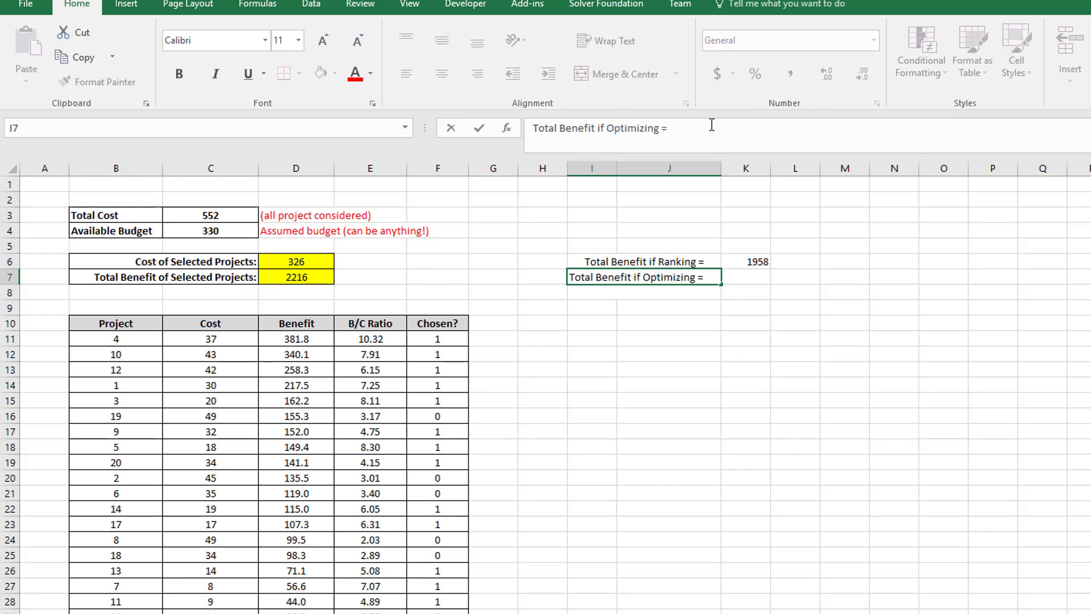
{"action": "key", "text": "Tab"}
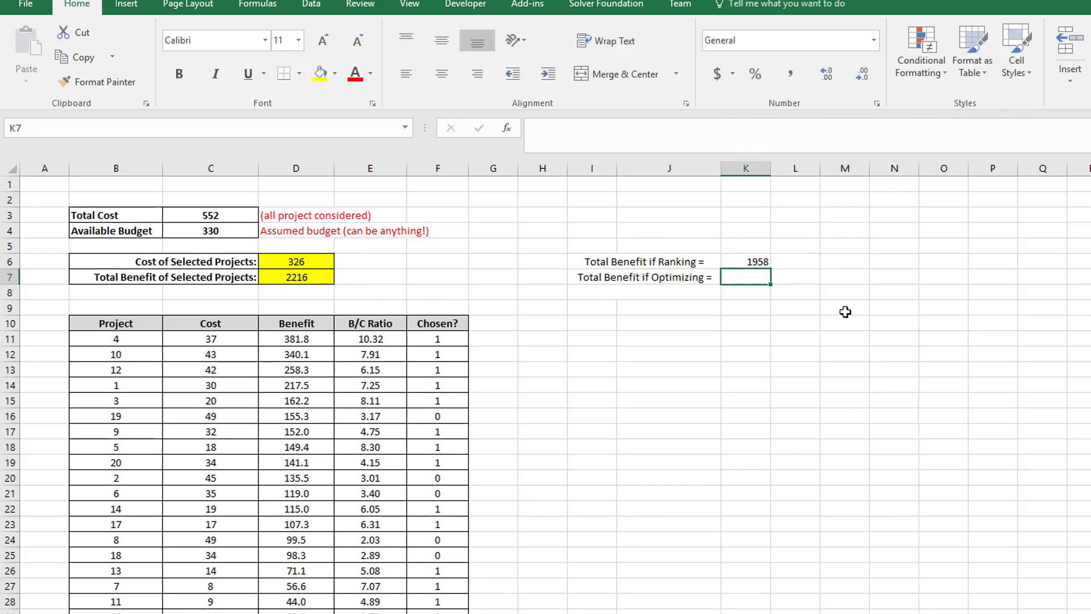
{"action": "type", "text": "2216"}
{"action": "key", "text": "Return"}
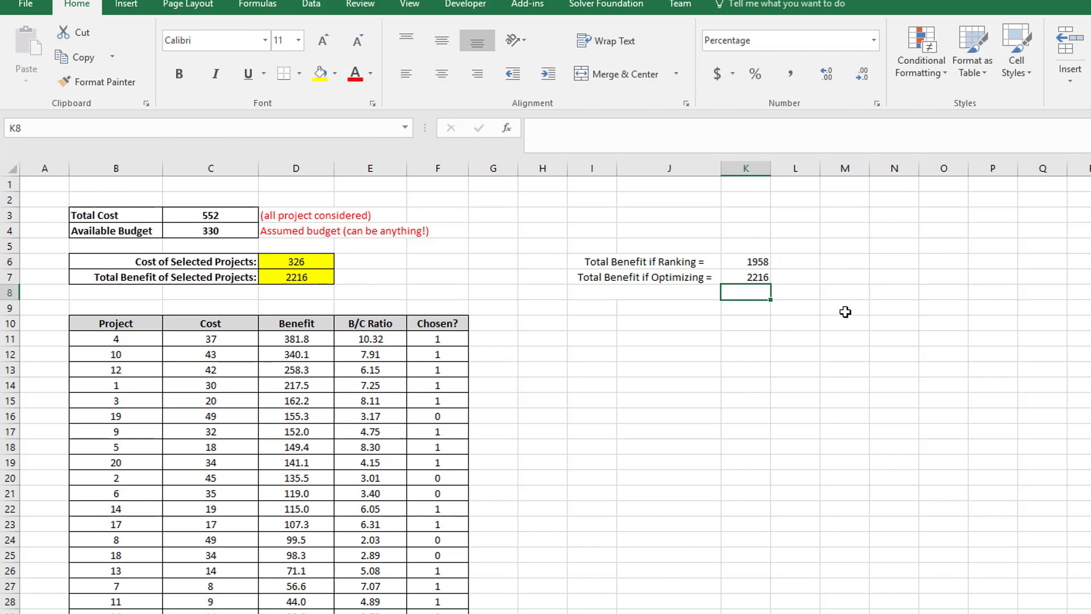
Step: Start typing the 'Increased Benefit if Optimizing' label in I8
{"action": "key", "text": "Up"}
{"action": "key", "text": "Up"}
{"action": "key", "text": "Down"}
{"action": "key", "text": "Down"}
{"action": "key", "text": "Left"}
{"action": "type", "text": "Incre"}
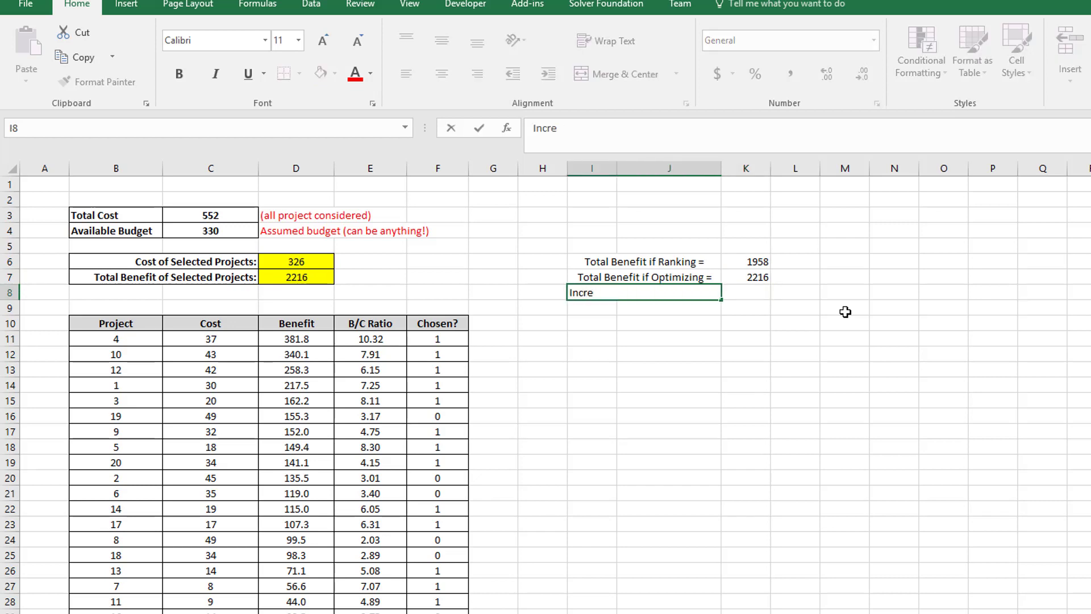
{"action": "type", "text": "ased Benefit if O"}
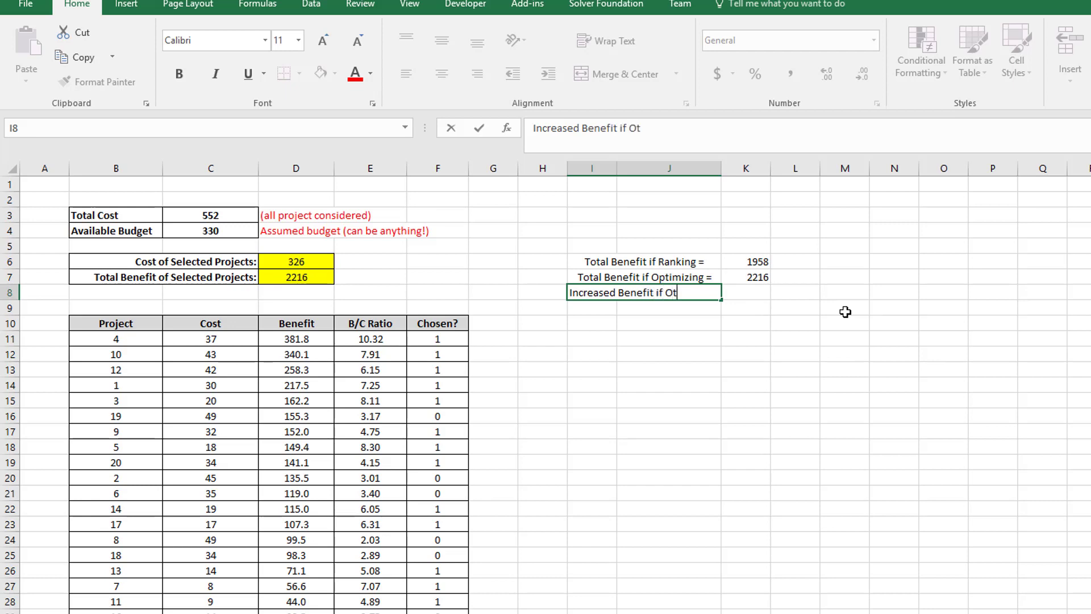
{"action": "type", "text": "ptimizing"}
Step: Enter =(K7-K6)/K6 in K8 to compute the 13% gain of optimizing over ranking
{"action": "key", "text": "Tab"}
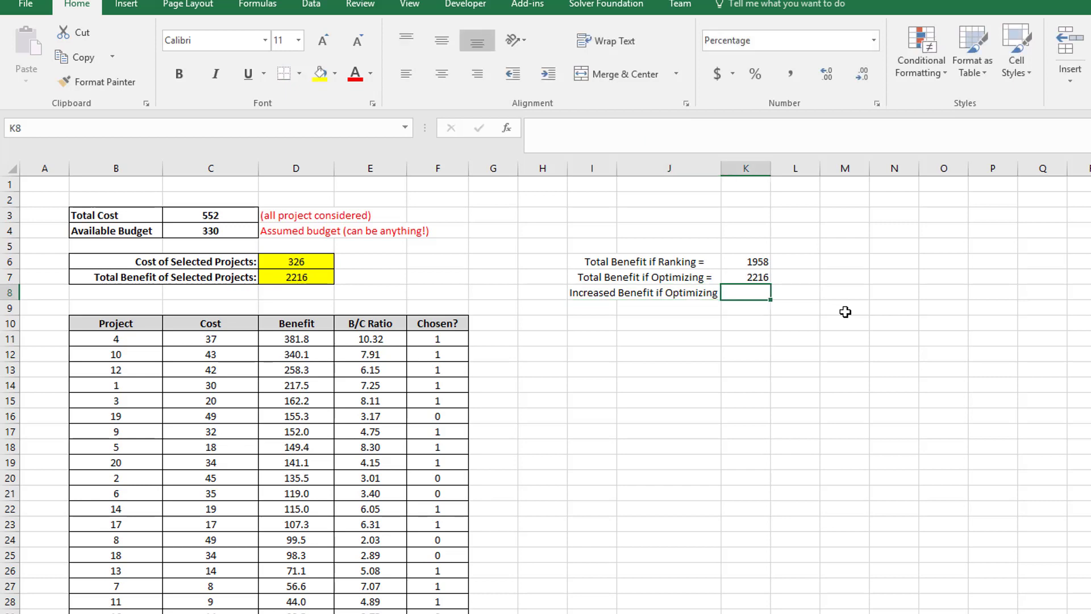
{"action": "type", "text": "=("}
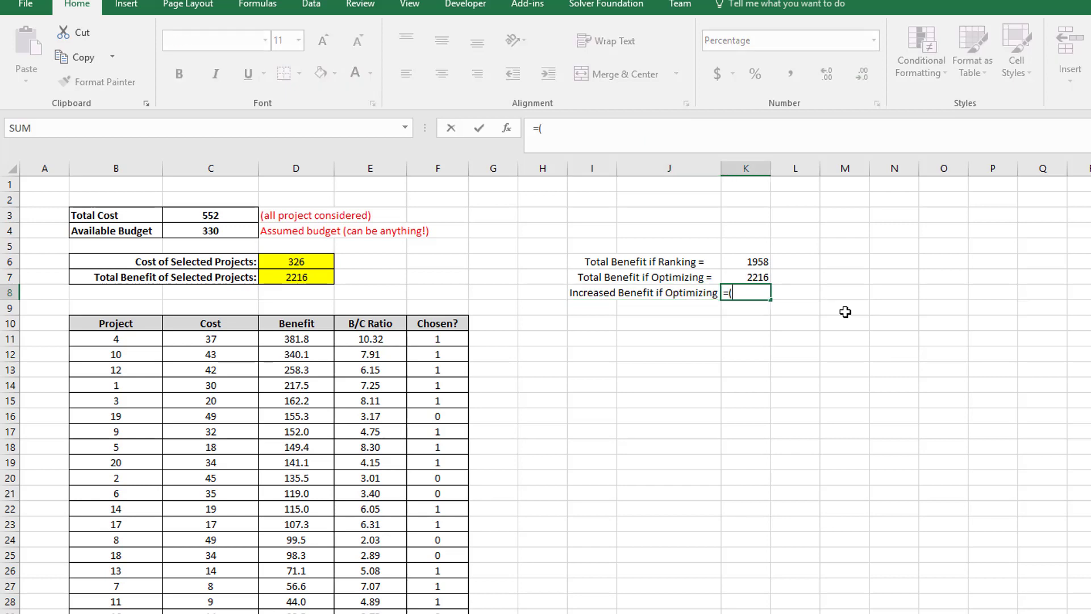
{"action": "left_click", "coordinate": [743, 275]}
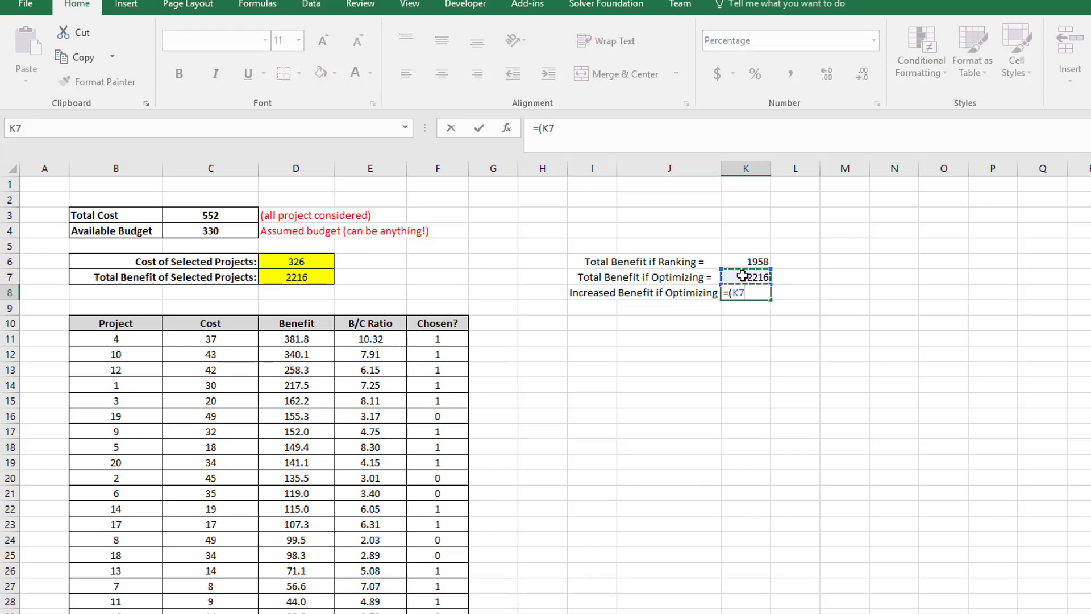
{"action": "type", "text": "-"}
{"action": "left_click", "coordinate": [746, 261]}
{"action": "type", "text": ")/"}
{"action": "left_click", "coordinate": [739, 261]}
{"action": "key", "text": "Return"}
{"action": "key", "text": "Up"}
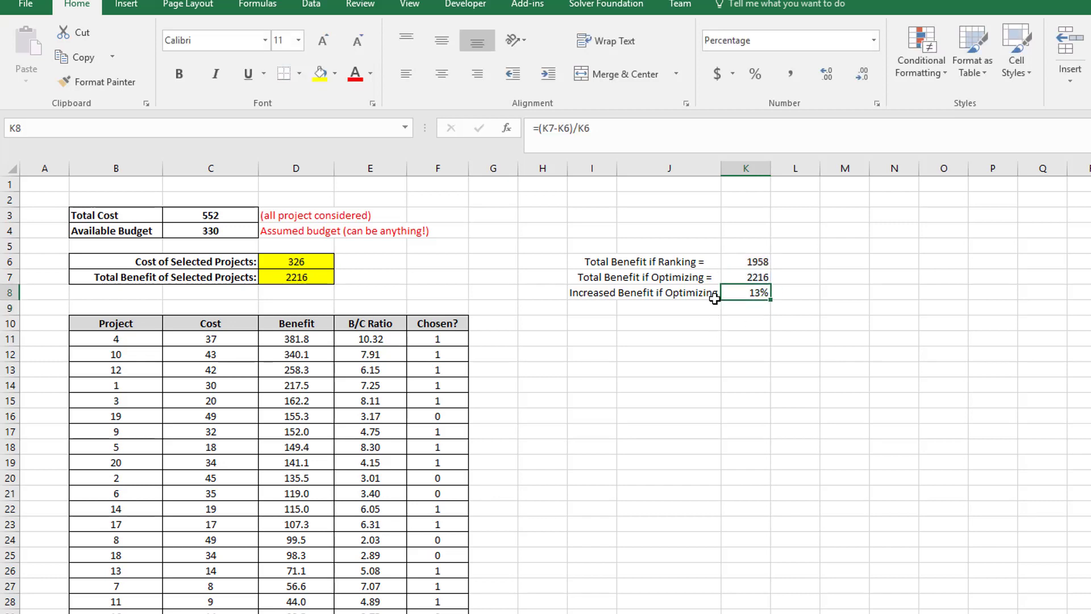
Step: Widen column J so the labels fit, then check the formula behind 13%
{"action": "left_click_drag", "start_coordinate": [722, 172], "coordinate": [730, 171]}
{"action": "left_click", "coordinate": [681, 335]}
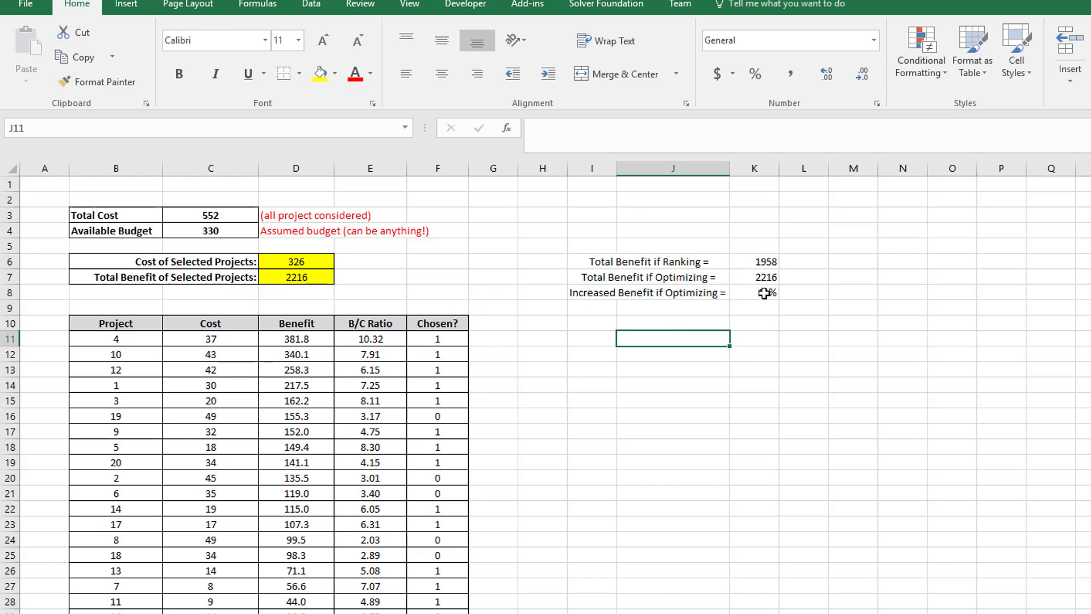
{"action": "left_click", "coordinate": [765, 294]}
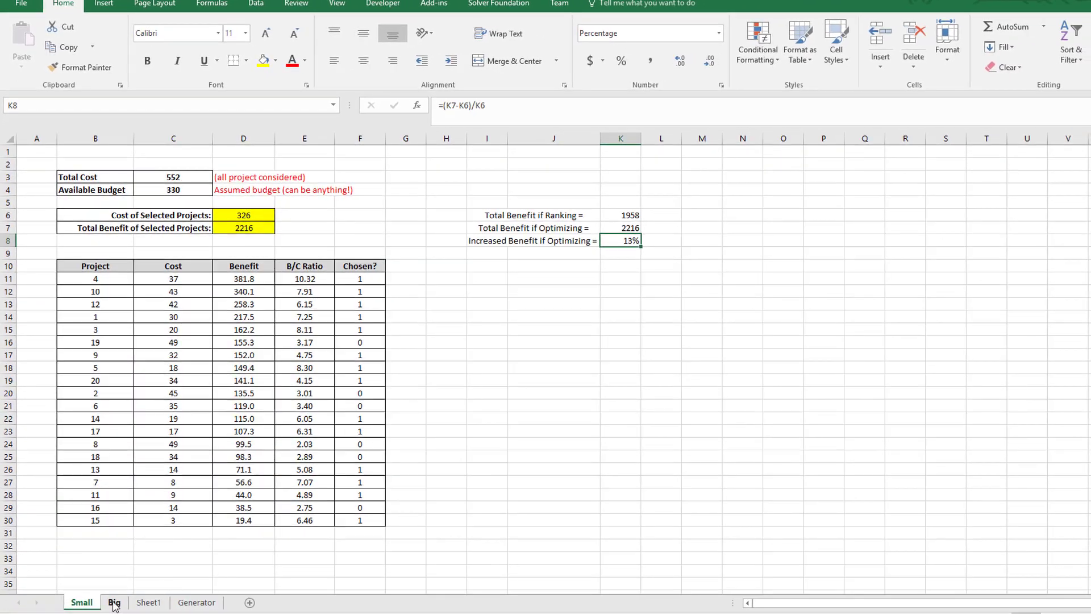
Step: Switch to the Big sheet, scroll through its 200-project list, and inspect the Total Cost formula in C3
{"action": "left_click", "coordinate": [115, 604]}
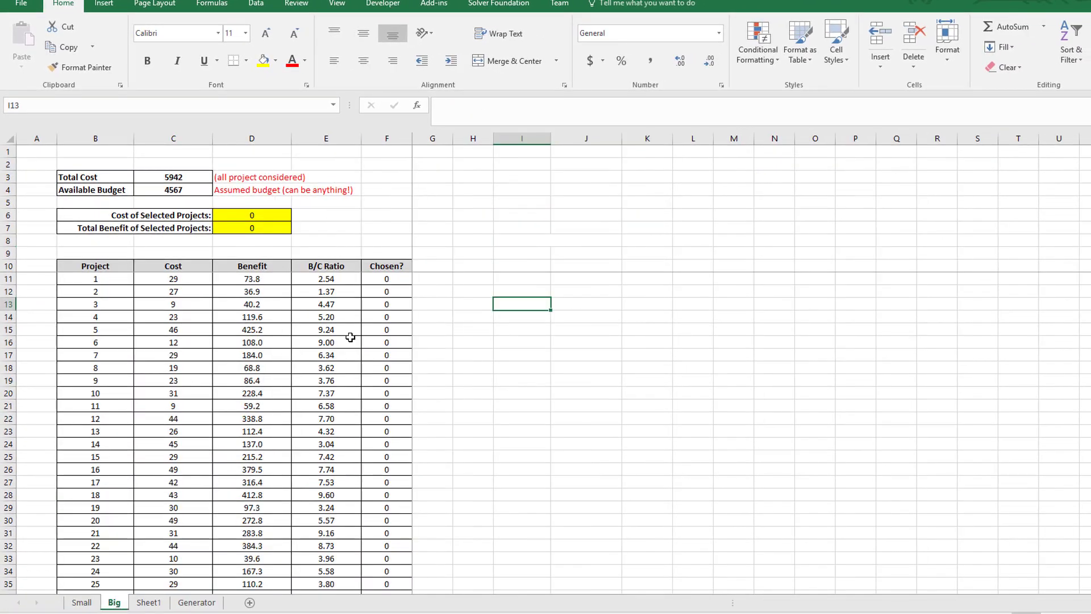
{"action": "scroll", "coordinate": [545, 431], "scroll_direction": "down", "scroll_amount": 20}
{"action": "scroll", "coordinate": [546, 432], "scroll_direction": "up", "scroll_amount": 20}
{"action": "scroll", "coordinate": [574, 552], "scroll_direction": "down", "scroll_amount": 20}
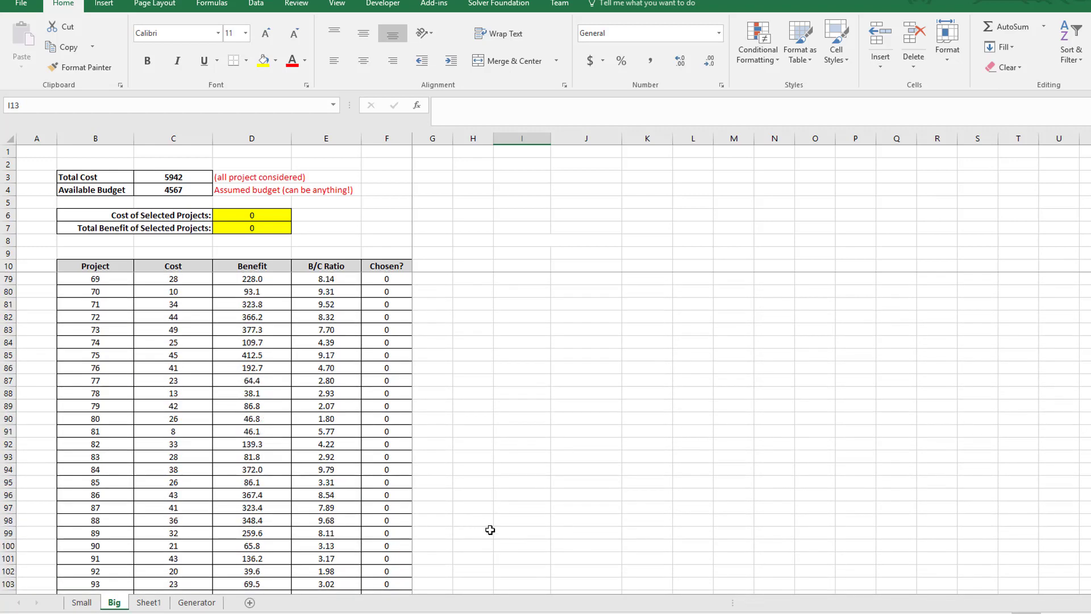
{"action": "scroll", "coordinate": [489, 531], "scroll_direction": "down", "scroll_amount": 20}
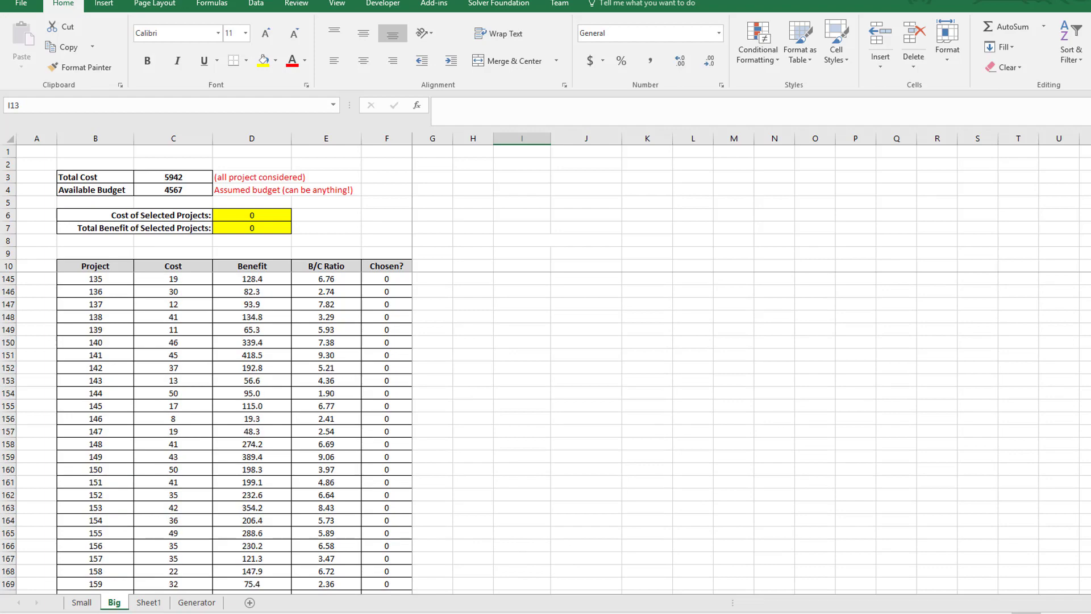
{"action": "scroll", "coordinate": [545, 432], "scroll_direction": "down", "scroll_amount": 14}
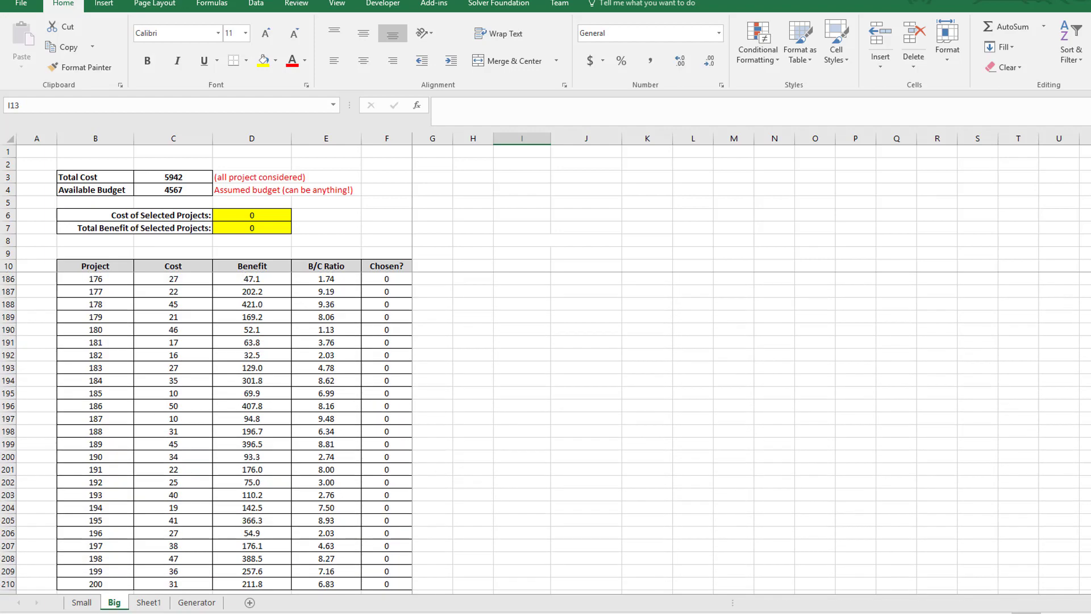
{"action": "scroll", "coordinate": [546, 432], "scroll_direction": "up", "scroll_amount": 20}
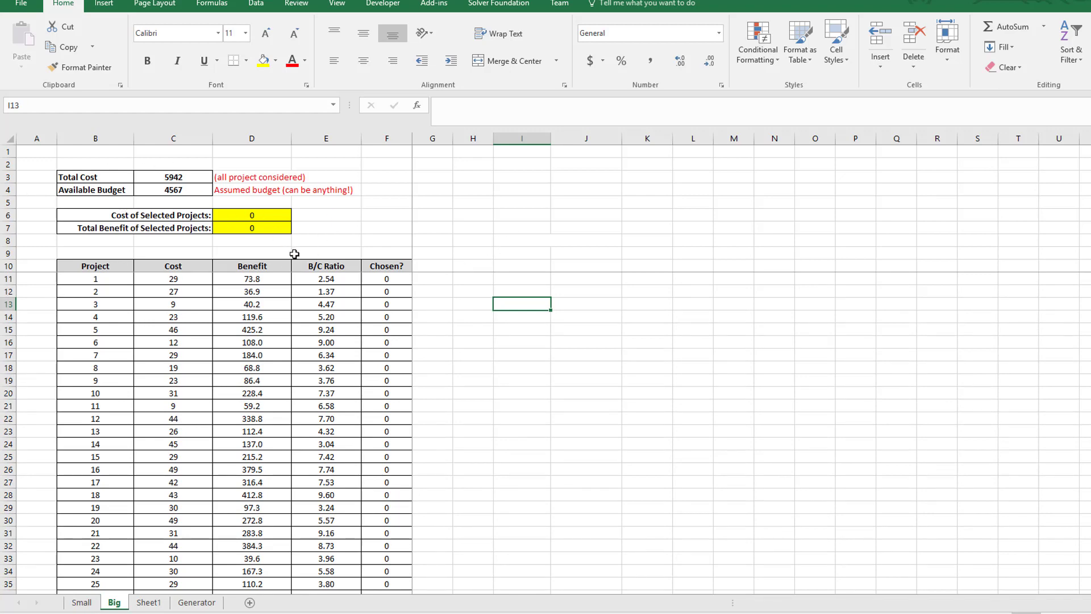
{"action": "left_click", "coordinate": [173, 178]}
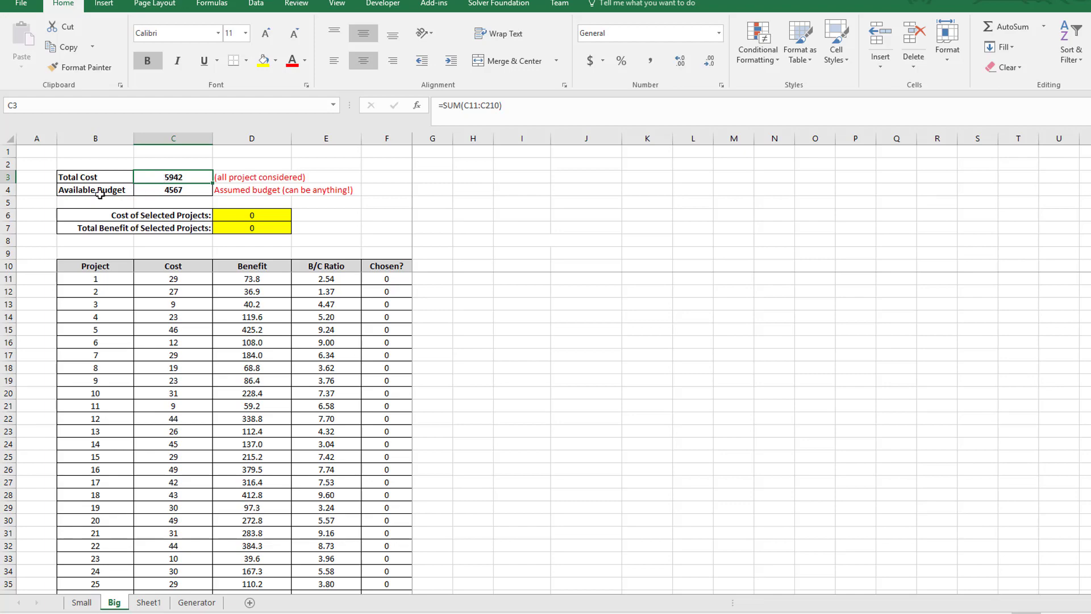
Step: Inspect the Big sheet's Budget, cost-of-selected-projects and total-benefit formulas
{"action": "left_click", "coordinate": [163, 191]}
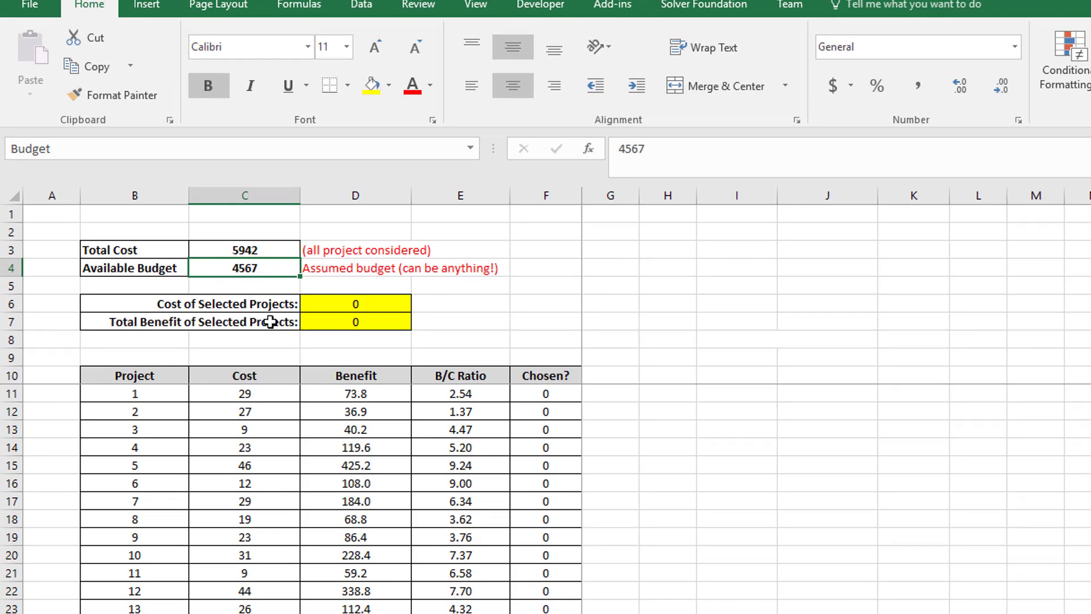
{"action": "left_click", "coordinate": [348, 306]}
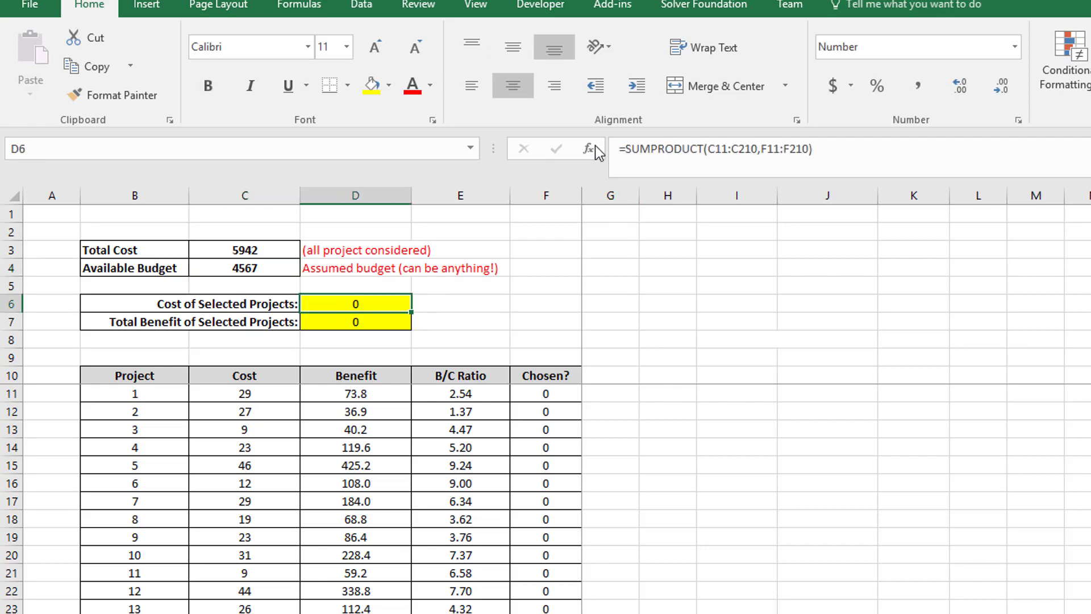
{"action": "left_click", "coordinate": [250, 397]}
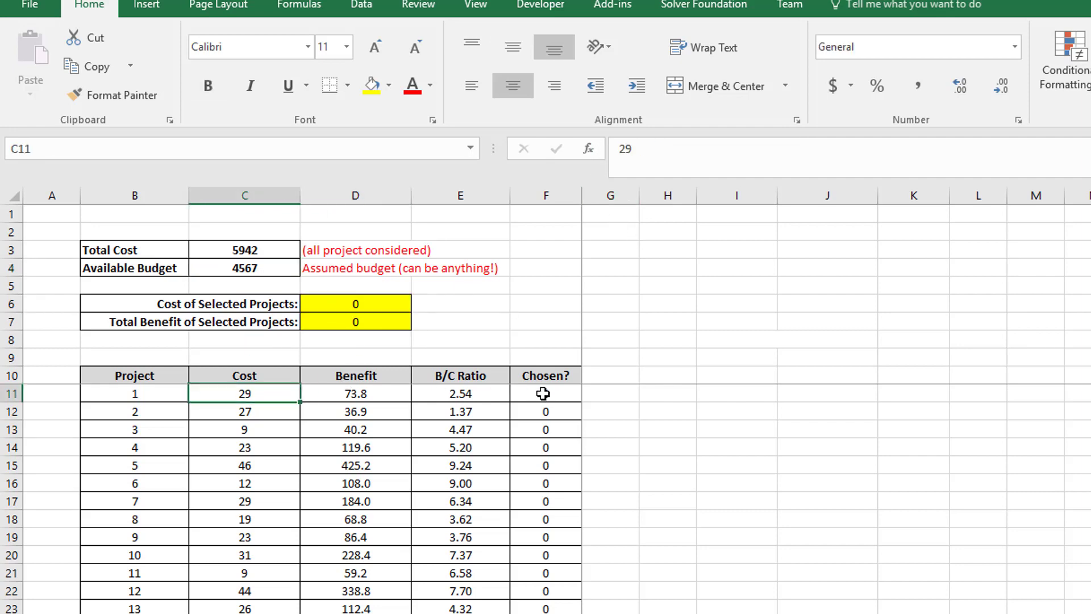
{"action": "left_click", "coordinate": [548, 393]}
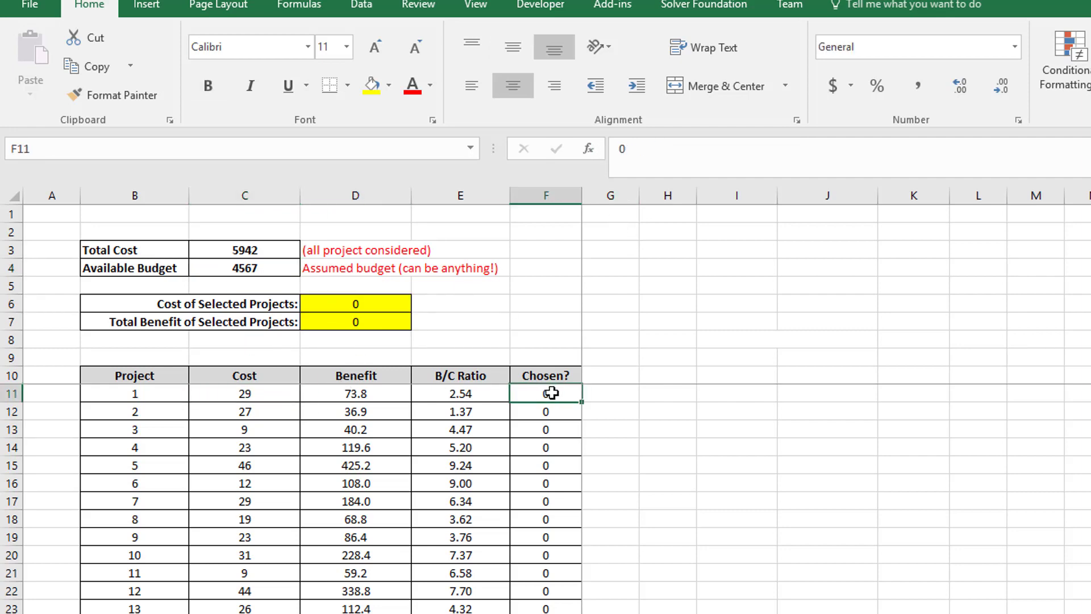
{"action": "left_click", "coordinate": [142, 320]}
{"action": "left_click", "coordinate": [370, 324]}
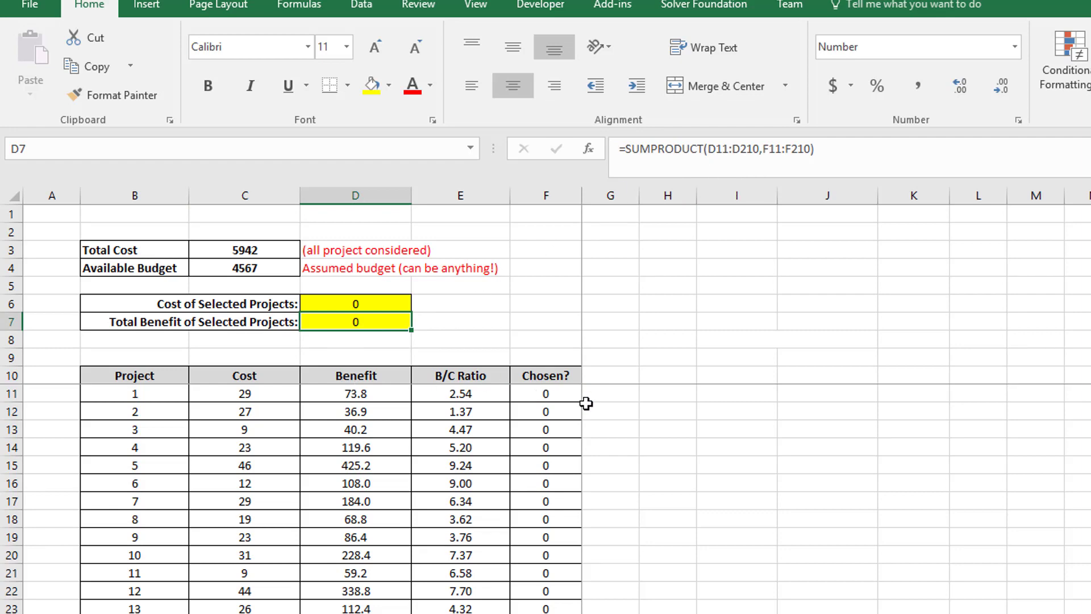
{"action": "left_click", "coordinate": [625, 406]}
{"action": "left_click", "coordinate": [244, 270]}
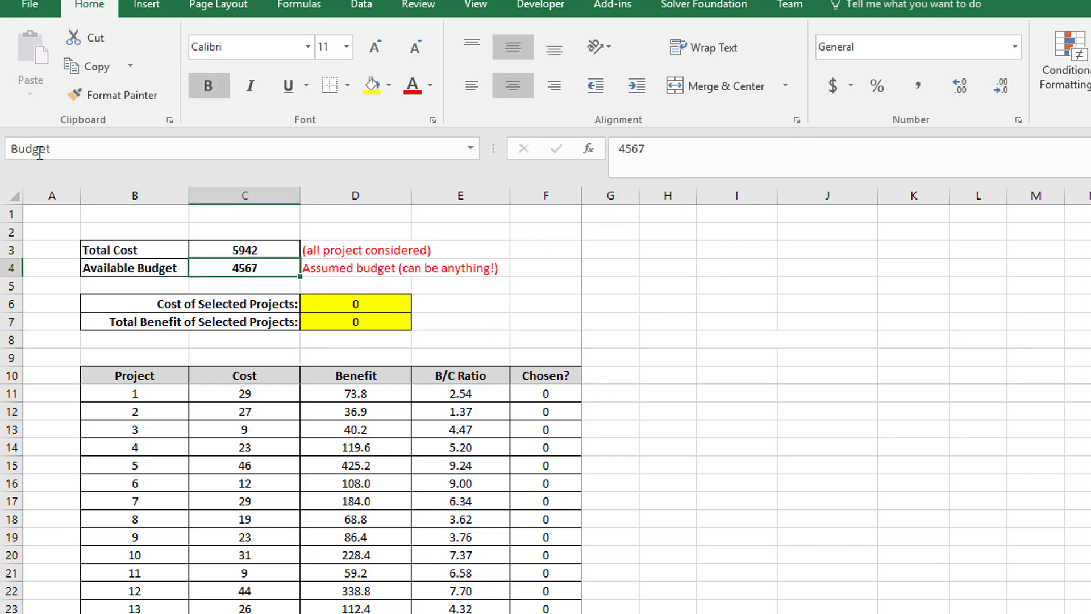
Step: Jump to cell J12 using the Name Box
{"action": "left_click", "coordinate": [62, 149]}
{"action": "type", "text": "J12"}
{"action": "key", "text": "Return"}
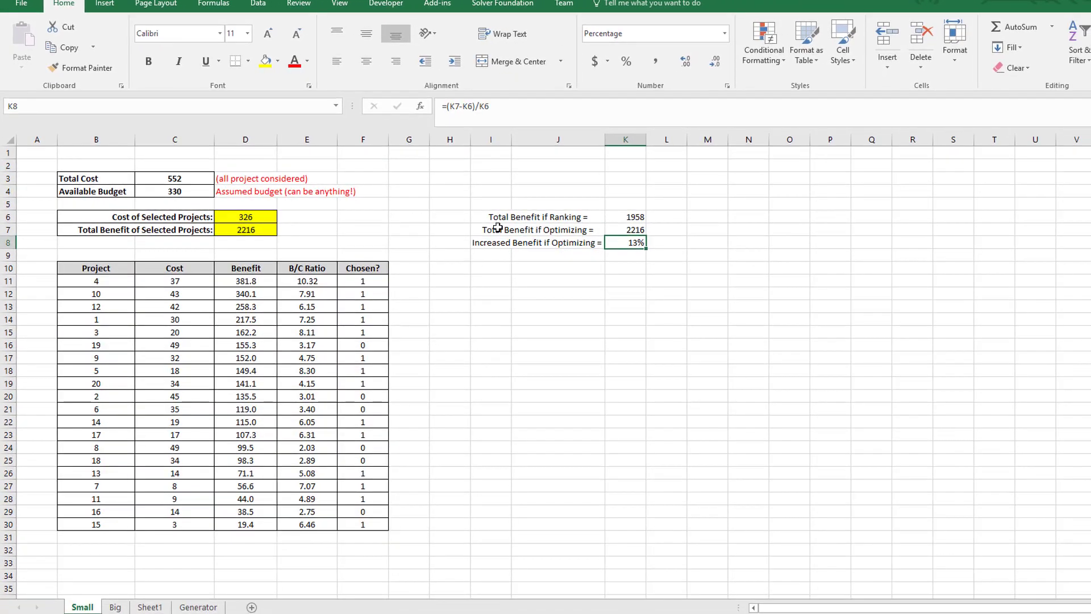
Step: Copy the I6:K8 summary from Small to I6 on Big and clear the copied K6 total
{"action": "left_click", "coordinate": [522, 219]}
{"action": "left_click_drag", "start_coordinate": [522, 219], "coordinate": [628, 246]}
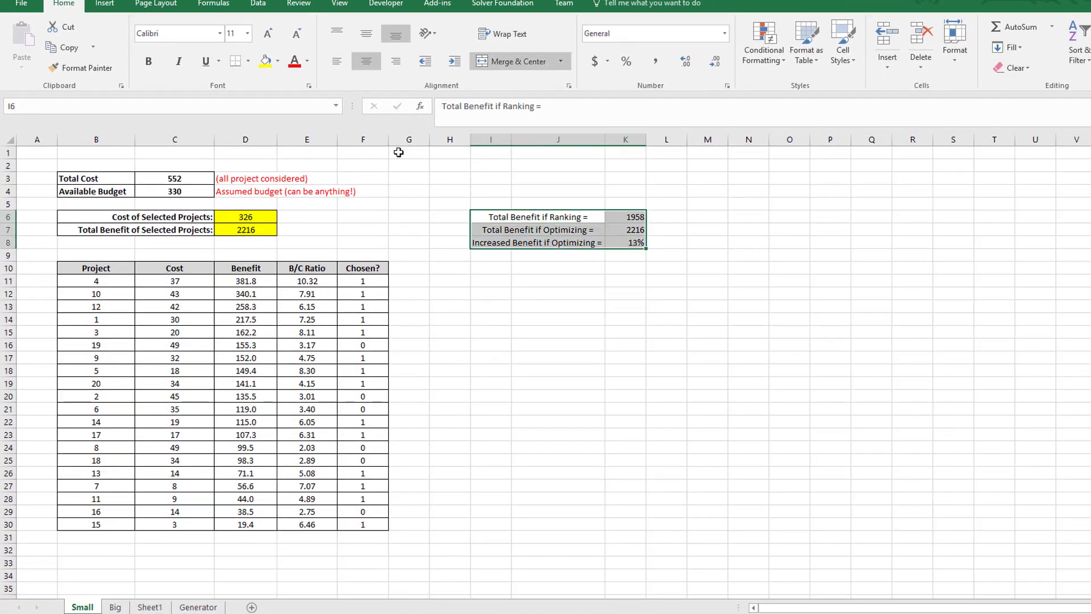
{"action": "left_click", "coordinate": [67, 49]}
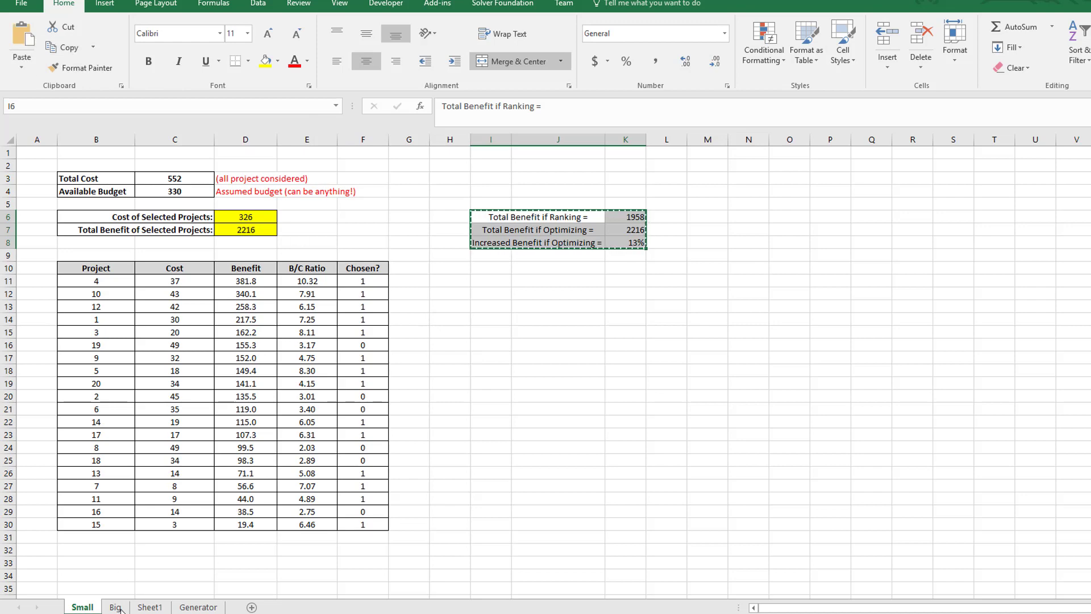
{"action": "left_click", "coordinate": [115, 607]}
{"action": "left_click", "coordinate": [522, 211]}
{"action": "key", "text": "ctrl+v"}
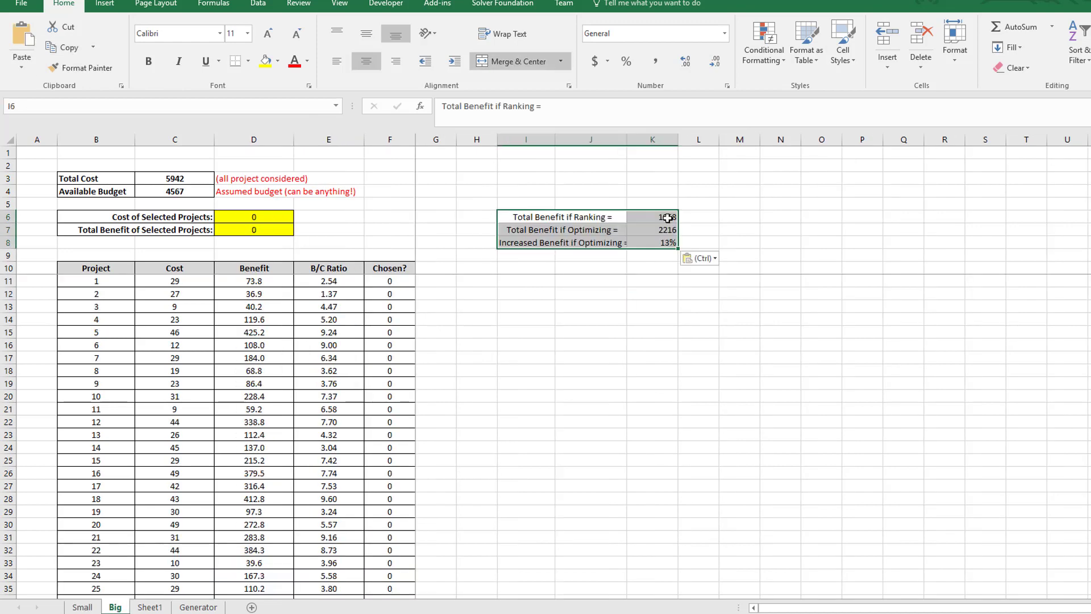
{"action": "left_click", "coordinate": [667, 217]}
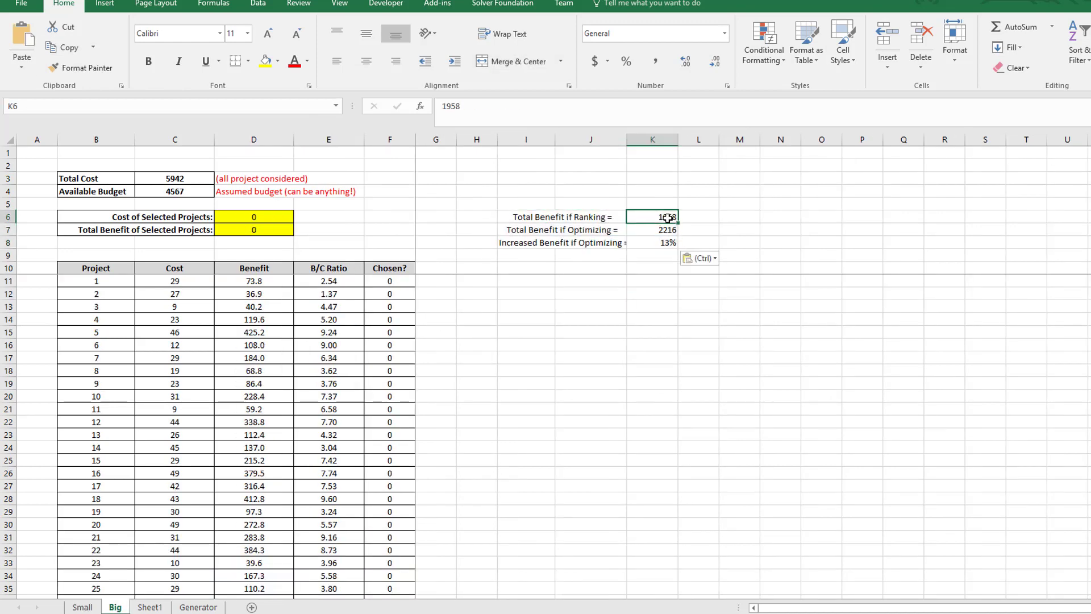
{"action": "key", "text": "Delete"}
{"action": "left_click", "coordinate": [662, 230]}
Step: Clear the copied K7 total and select the project table down to row 210
{"action": "key", "text": "Delete"}
{"action": "left_click", "coordinate": [640, 202]}
{"action": "left_click", "coordinate": [108, 272]}
{"action": "left_click_drag", "start_coordinate": [107, 272], "coordinate": [384, 370]}
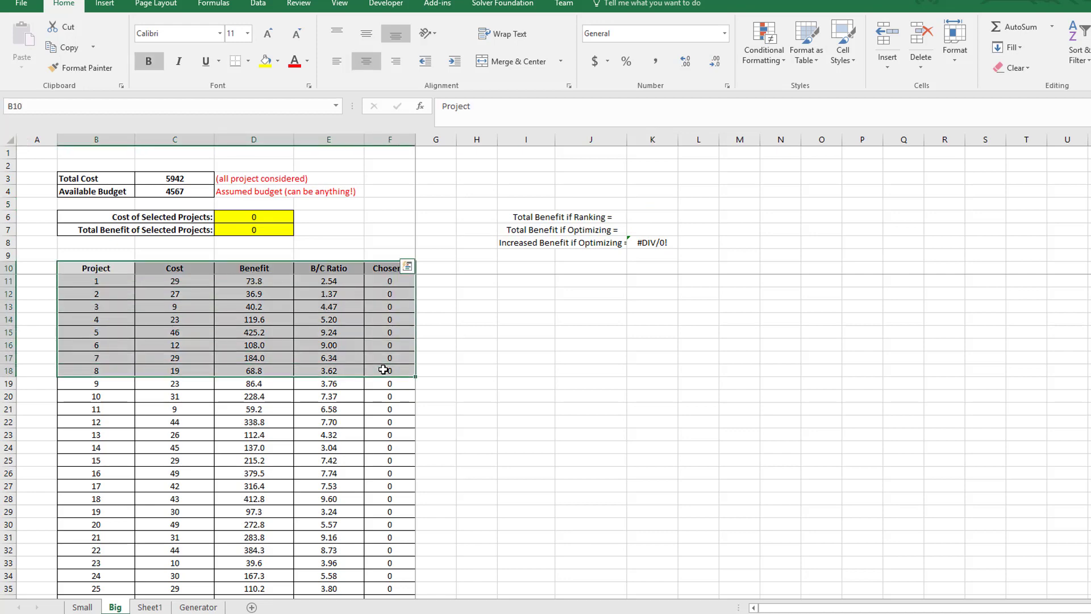
{"action": "key", "text": "ctrl+shift+Down"}
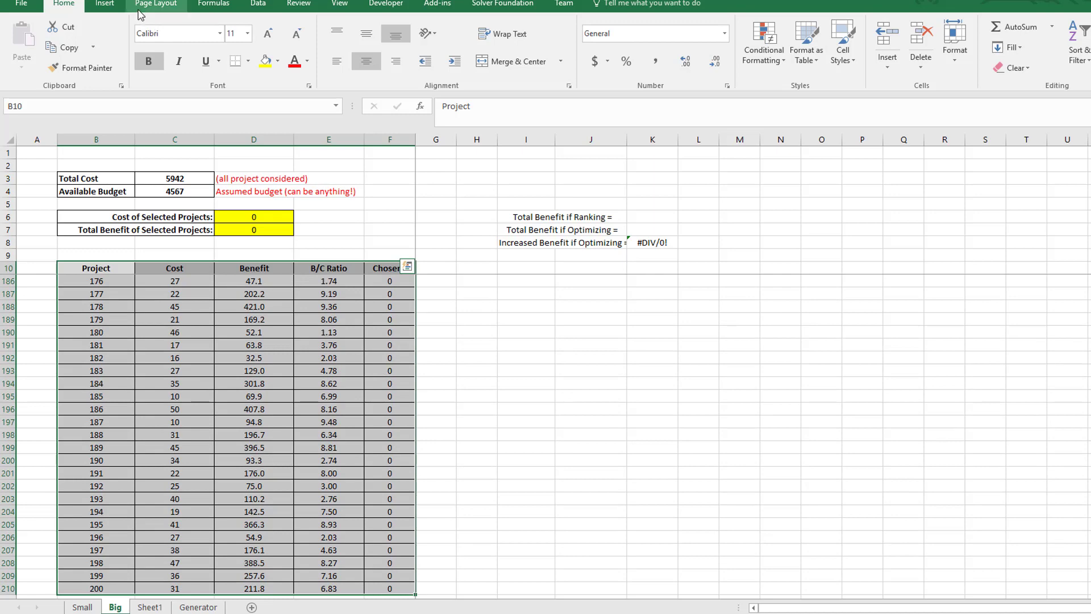
Step: Sort the project table by Benefit, largest to smallest
{"action": "left_click", "coordinate": [258, 5]}
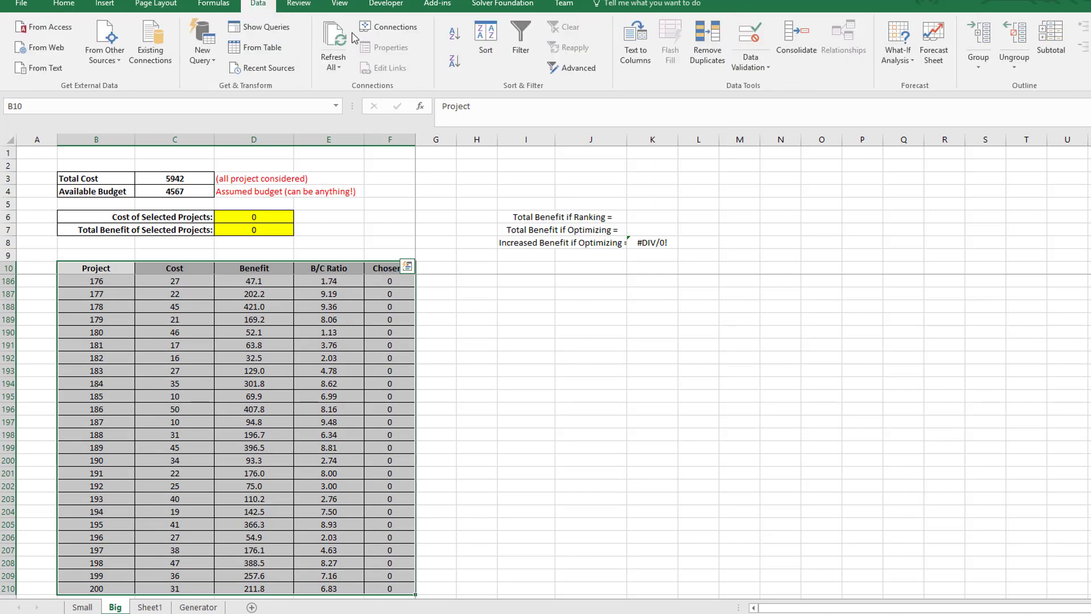
{"action": "left_click", "coordinate": [486, 38]}
{"action": "left_click", "coordinate": [536, 271]}
{"action": "left_click", "coordinate": [529, 298]}
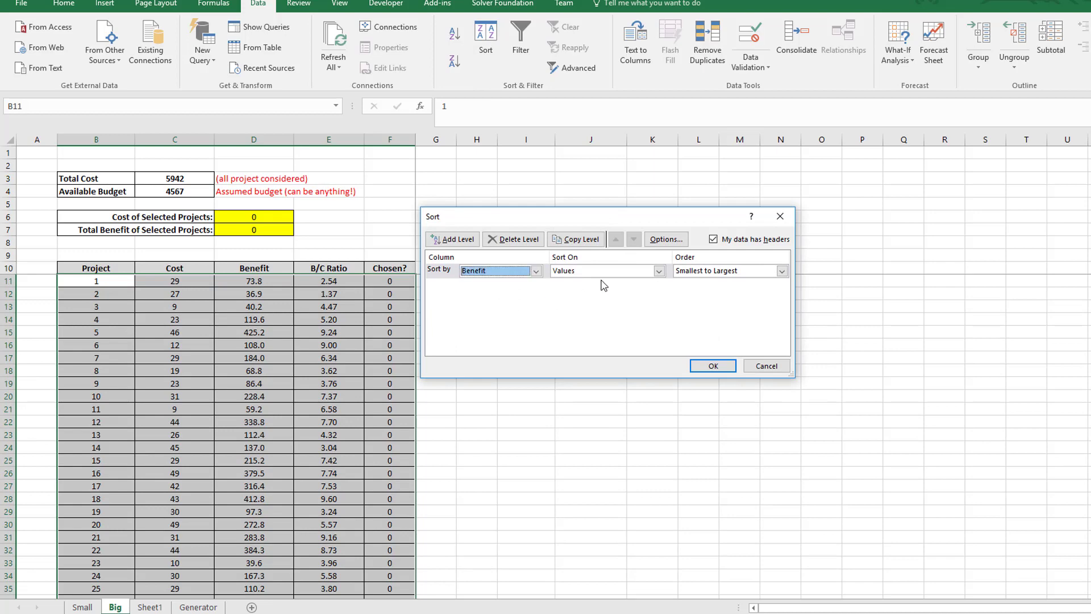
{"action": "left_click", "coordinate": [782, 271]}
{"action": "left_click", "coordinate": [733, 287]}
{"action": "left_click", "coordinate": [714, 366]}
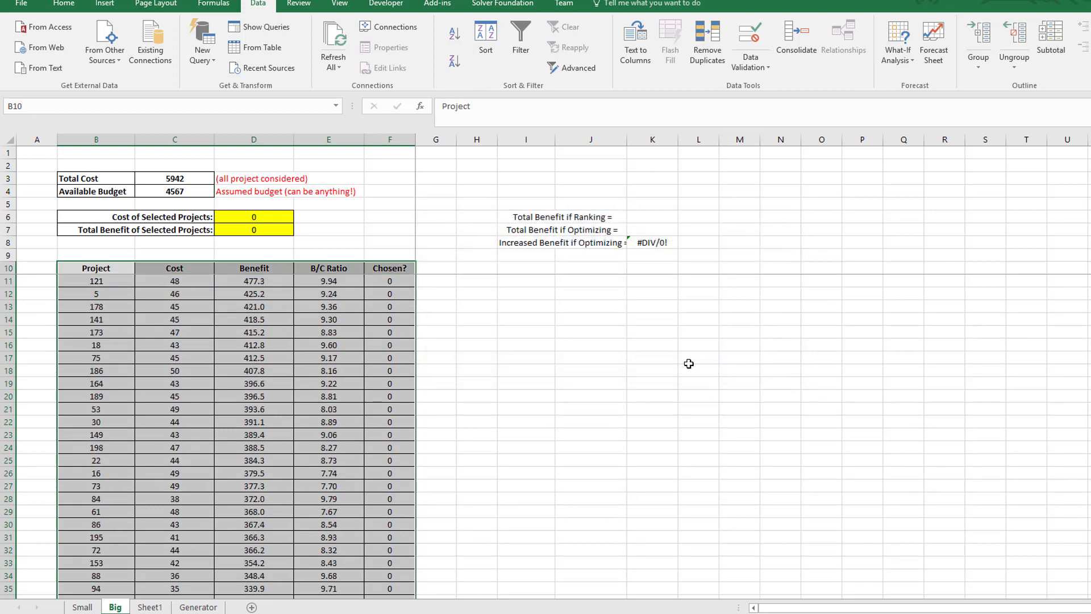
{"action": "left_click", "coordinate": [591, 347]}
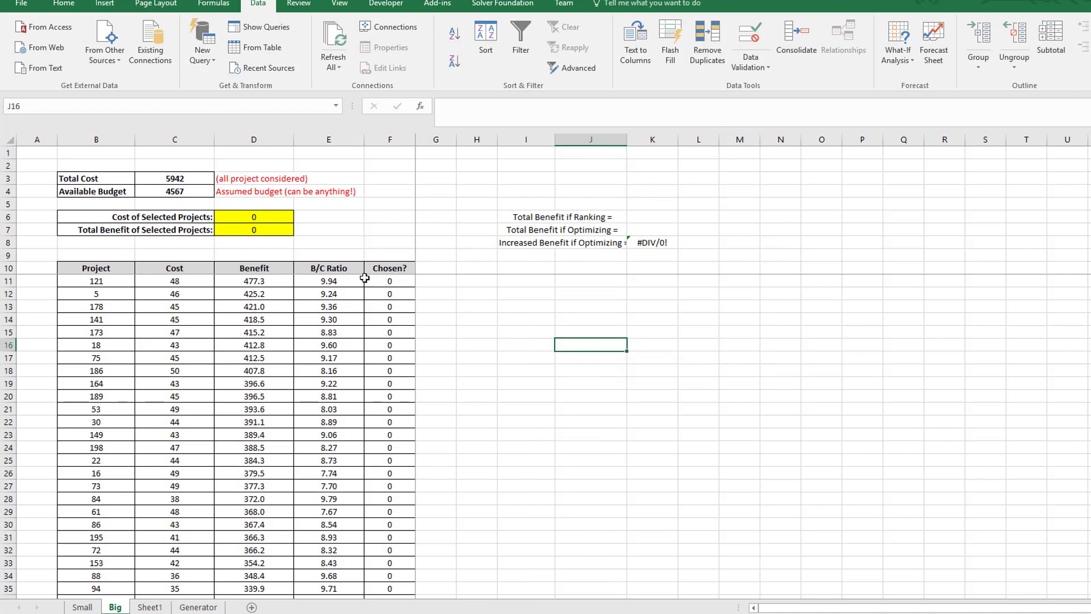
Step: Mark the top six ranked projects chosen with 1 in F11:F16, then check cost against budget
{"action": "left_click", "coordinate": [388, 281]}
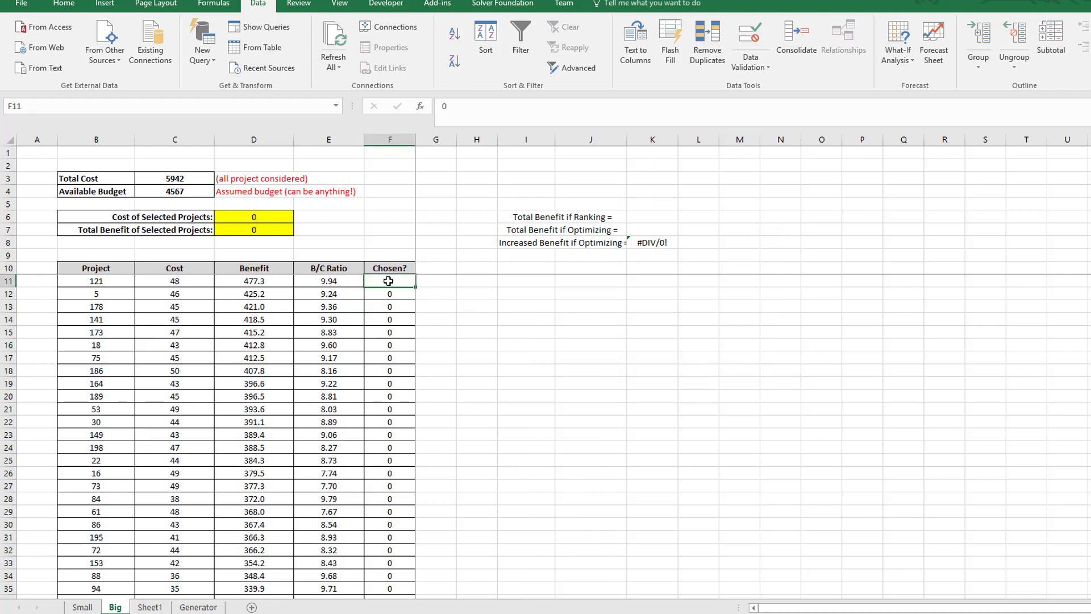
{"action": "type", "text": "1"}
{"action": "key", "text": "Return"}
{"action": "type", "text": "1"}
{"action": "key", "text": "Return"}
{"action": "type", "text": "1"}
{"action": "key", "text": "Return"}
{"action": "type", "text": "1"}
{"action": "key", "text": "Return"}
{"action": "type", "text": "1"}
{"action": "key", "text": "Return"}
{"action": "type", "text": "1"}
{"action": "key", "text": "Return"}
{"action": "left_click", "coordinate": [238, 217]}
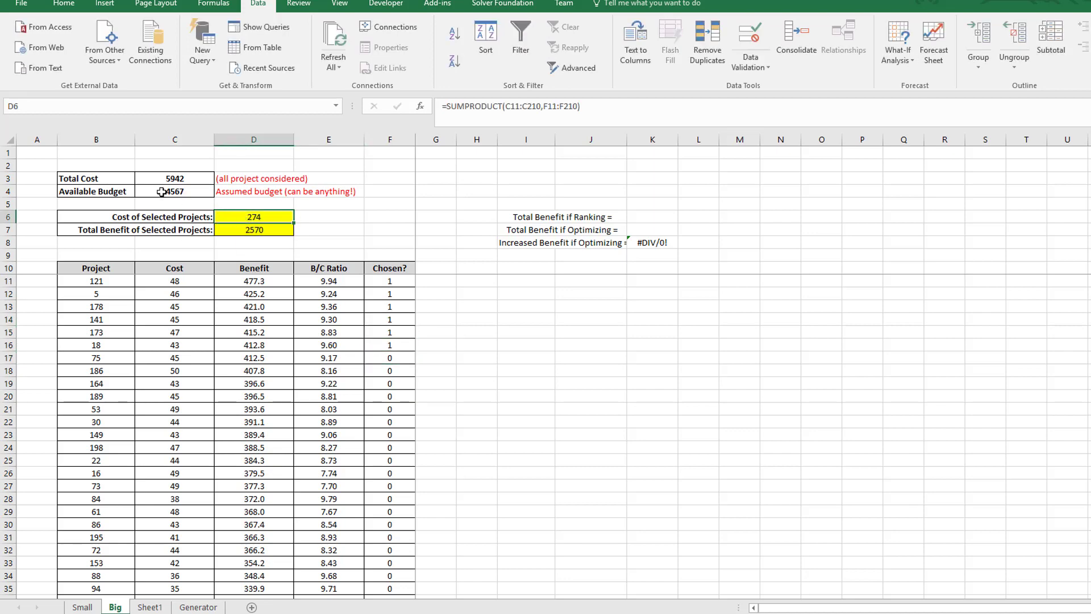
{"action": "left_click", "coordinate": [162, 192]}
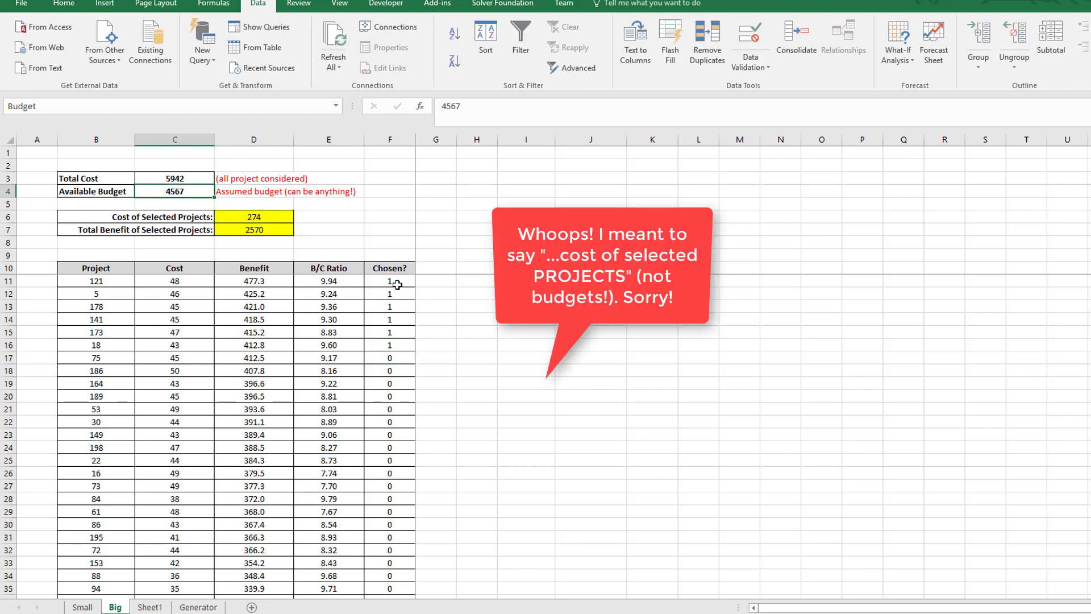
Step: Fill the Chosen value 1 down through row 143
{"action": "left_click_drag", "start_coordinate": [400, 281], "coordinate": [380, 576]}
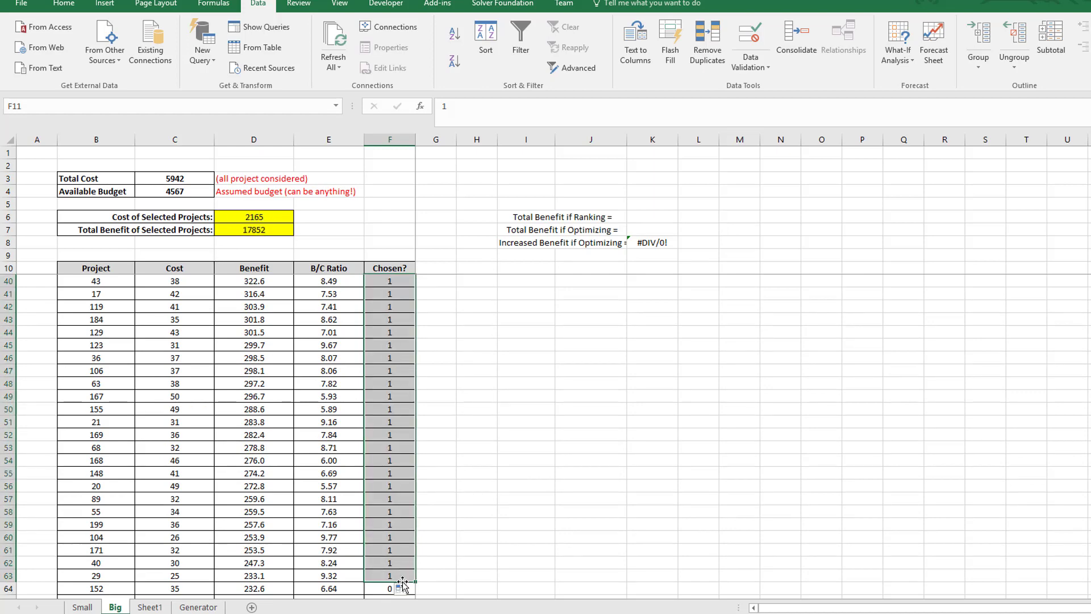
{"action": "left_click_drag", "start_coordinate": [416, 584], "coordinate": [413, 608]}
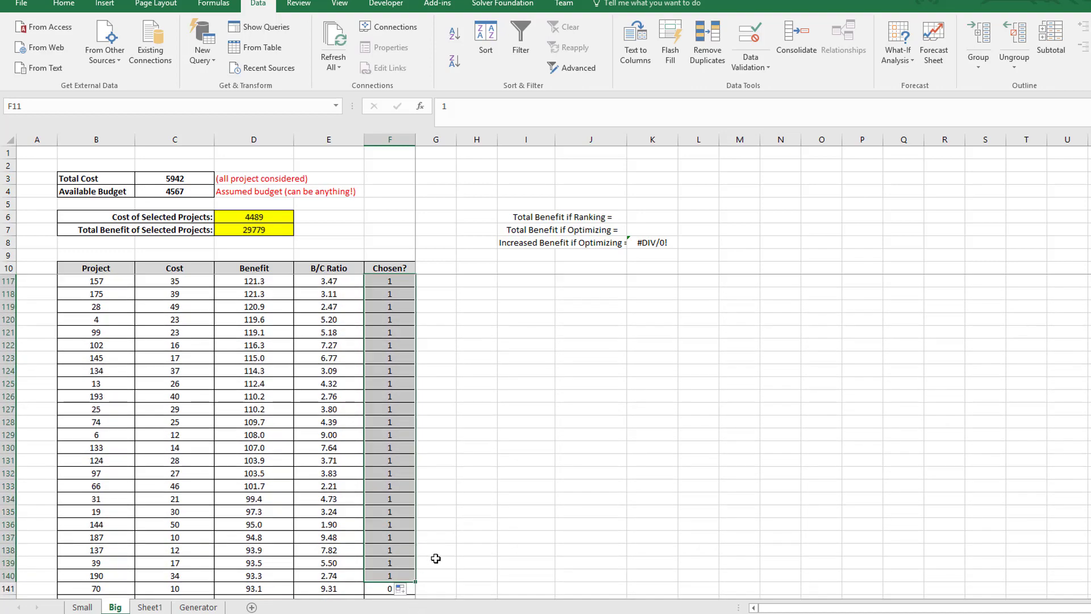
{"action": "scroll", "coordinate": [434, 558], "scroll_direction": "down", "scroll_amount": 2}
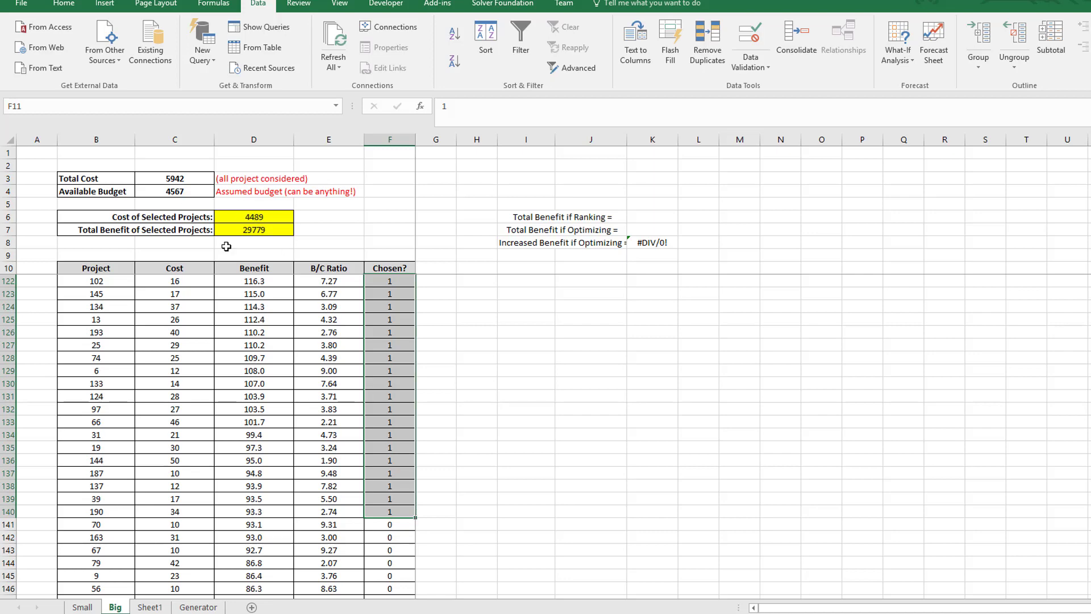
{"action": "left_click_drag", "start_coordinate": [416, 519], "coordinate": [416, 531]}
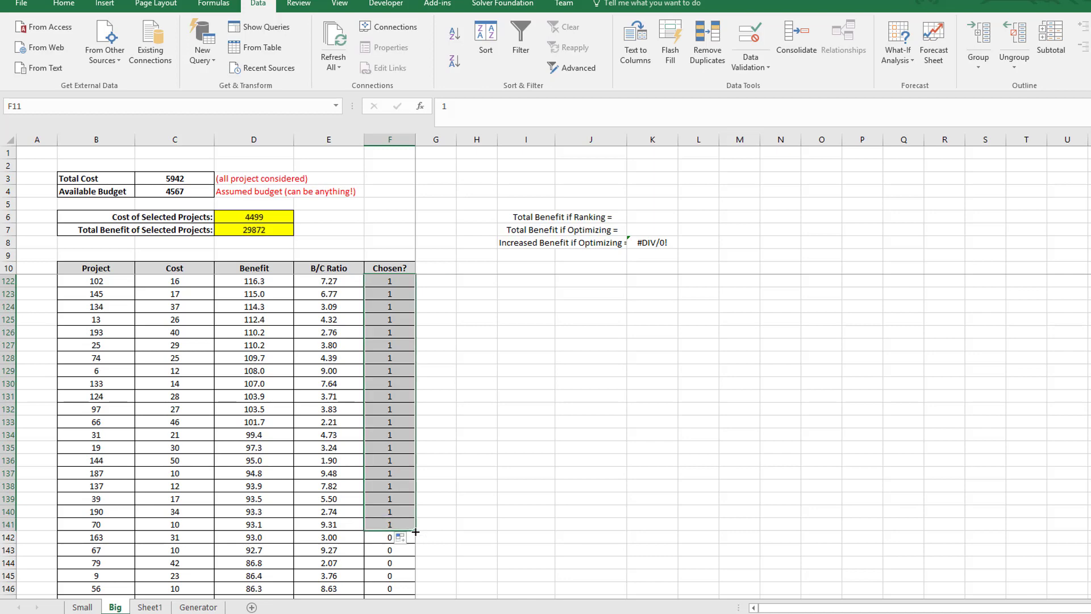
{"action": "left_click_drag", "start_coordinate": [416, 532], "coordinate": [416, 542]}
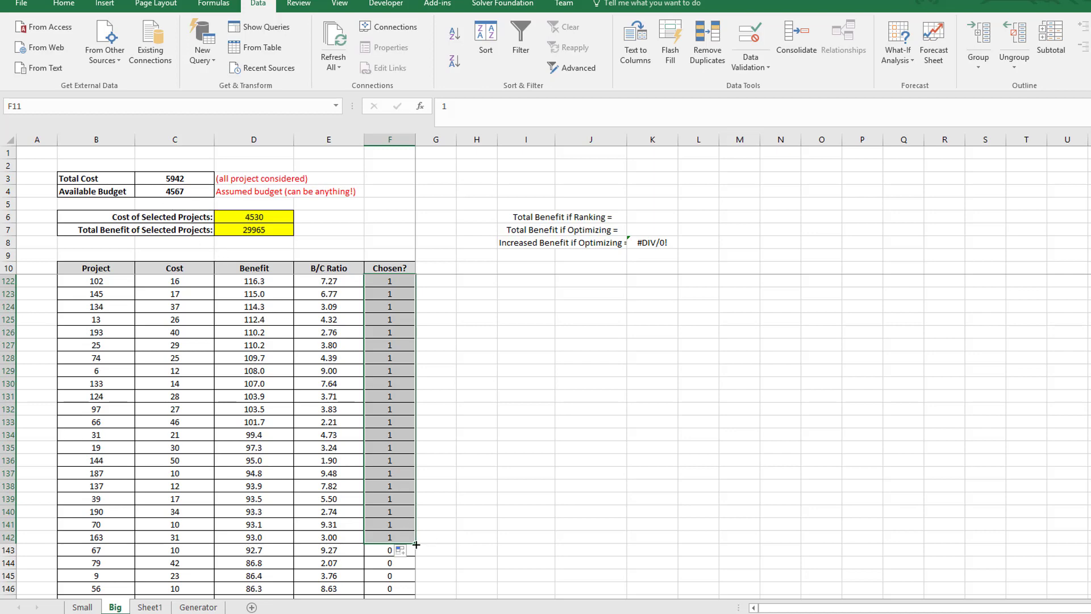
{"action": "left_click_drag", "start_coordinate": [416, 544], "coordinate": [416, 566]}
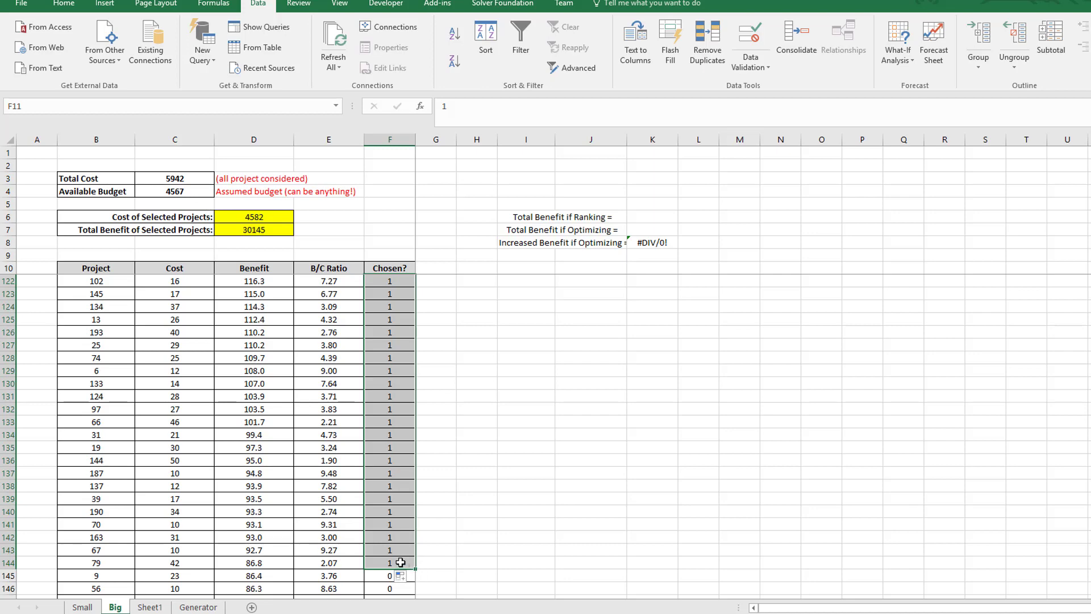
Step: Set F144 to 0 so the selection stays within budget at cost 4540, benefit 30058
{"action": "left_click", "coordinate": [401, 562]}
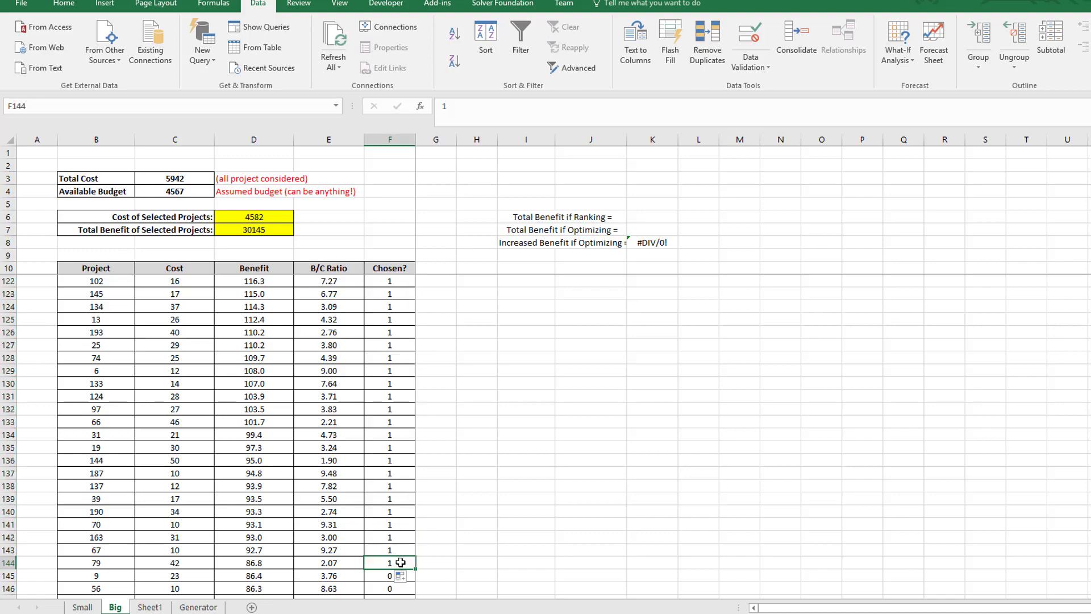
{"action": "type", "text": "0"}
{"action": "key", "text": "Return"}
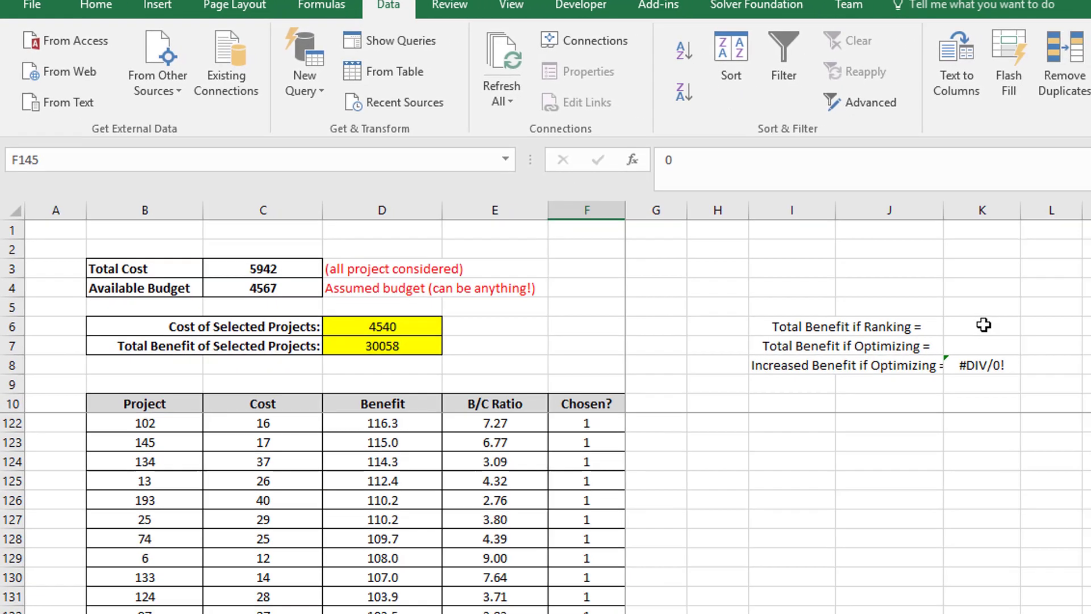
Step: Record 30058 in K6 as the Total Benefit if Ranking
{"action": "left_click", "coordinate": [984, 325]}
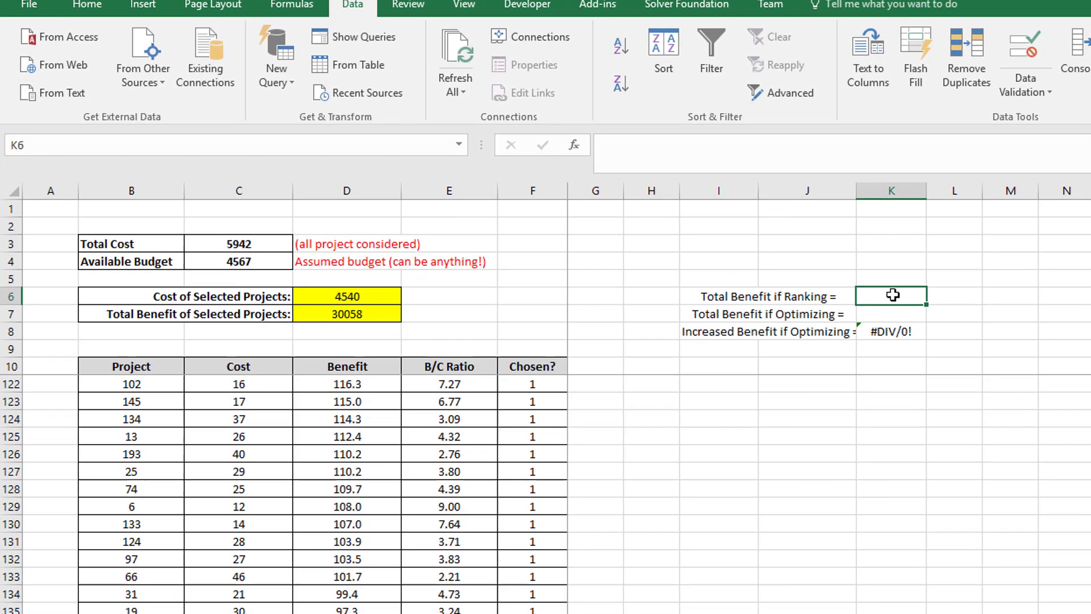
{"action": "type", "text": "30"}
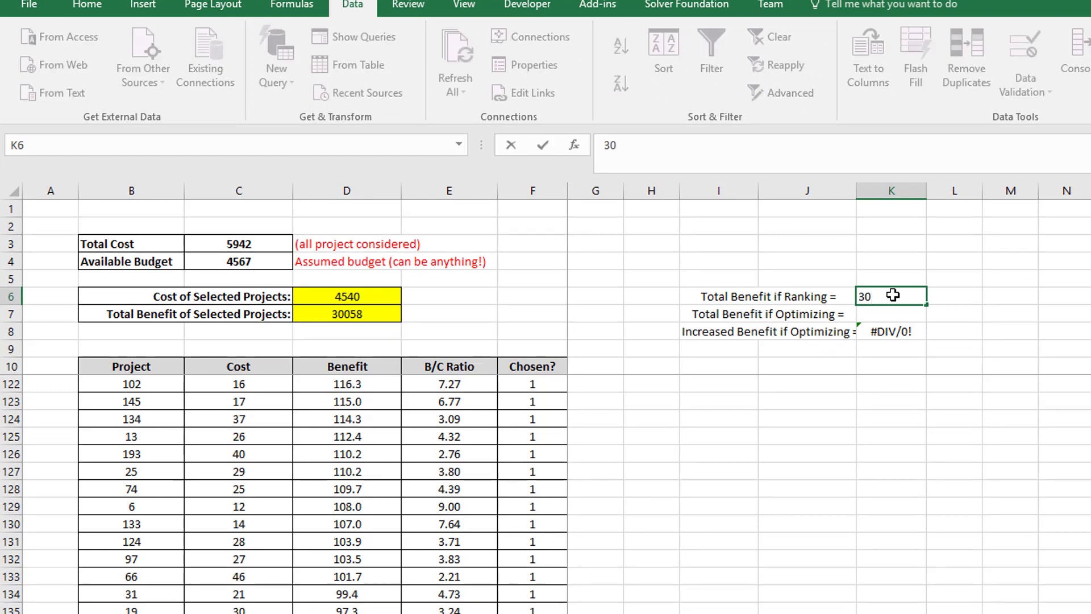
{"action": "type", "text": "058"}
{"action": "key", "text": "Return"}
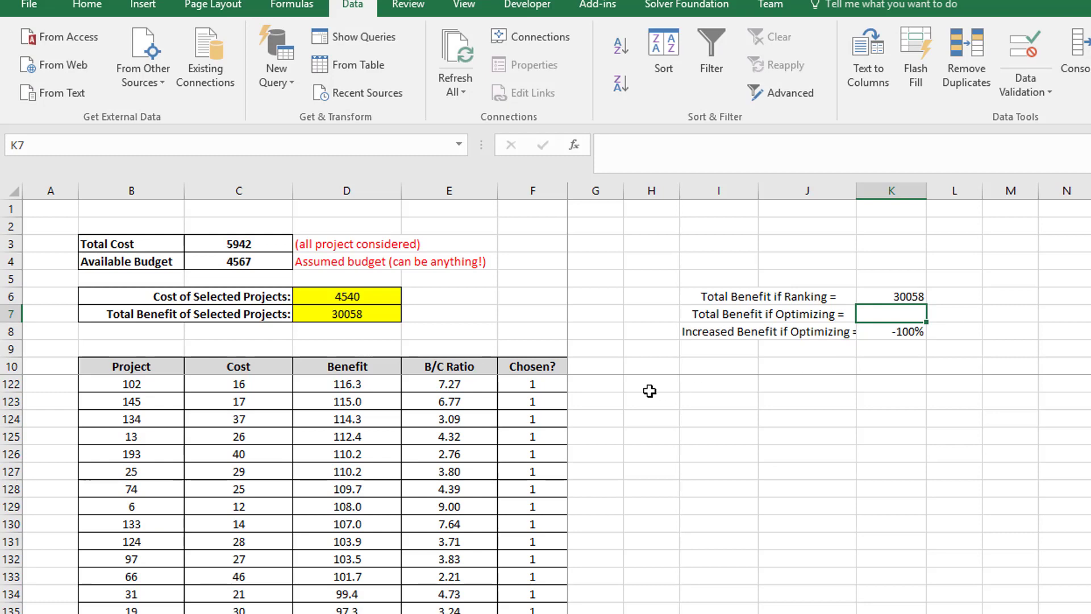
Step: Reset every Chosen value in F11:F210 to 0
{"action": "left_click", "coordinate": [553, 383]}
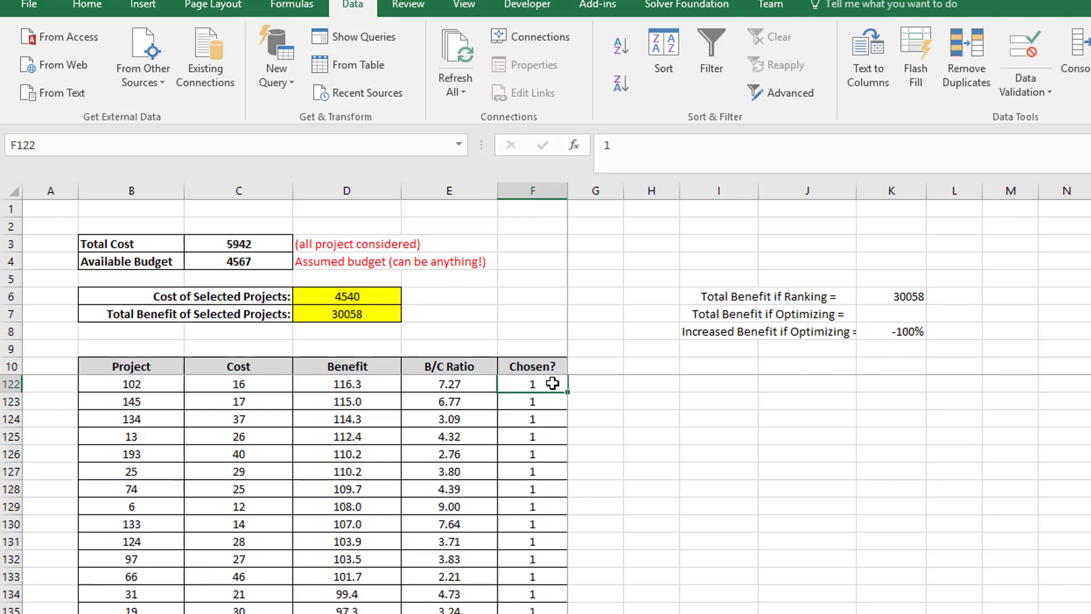
{"action": "type", "text": "0"}
{"action": "key", "text": "ctrl+Return"}
{"action": "key", "text": "ctrl+c"}
{"action": "key", "text": "ctrl+shift+Up"}
{"action": "key", "text": "ctrl+v"}
{"action": "left_click", "coordinate": [706, 472]}
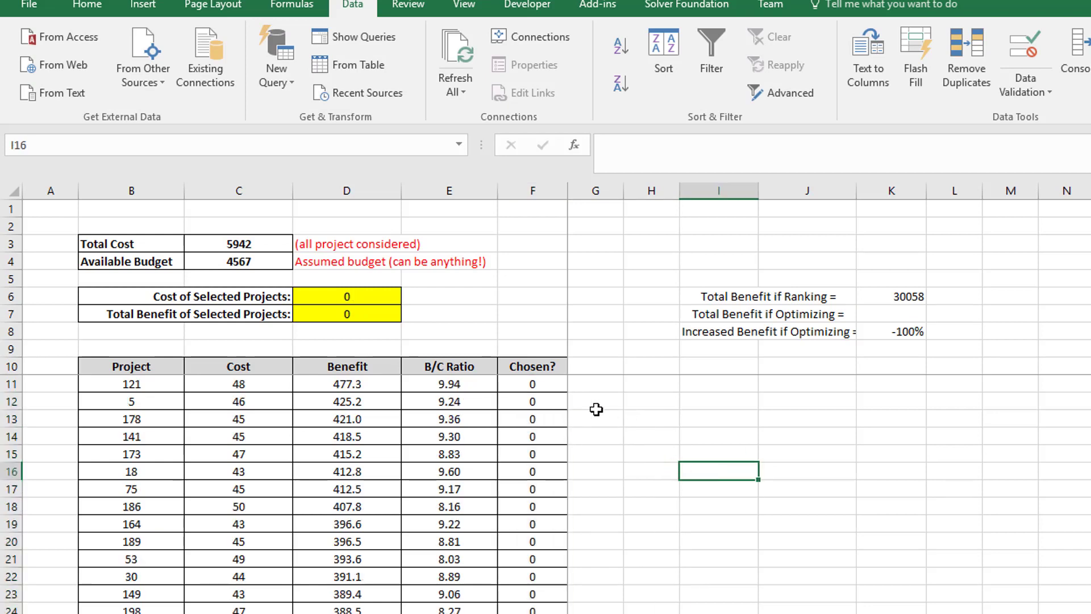
Step: Run Solver maximizing D7 with binary F11:F210 within budget, keeping cost 4567 and benefit 30765
{"action": "left_click", "coordinate": [127, 367]}
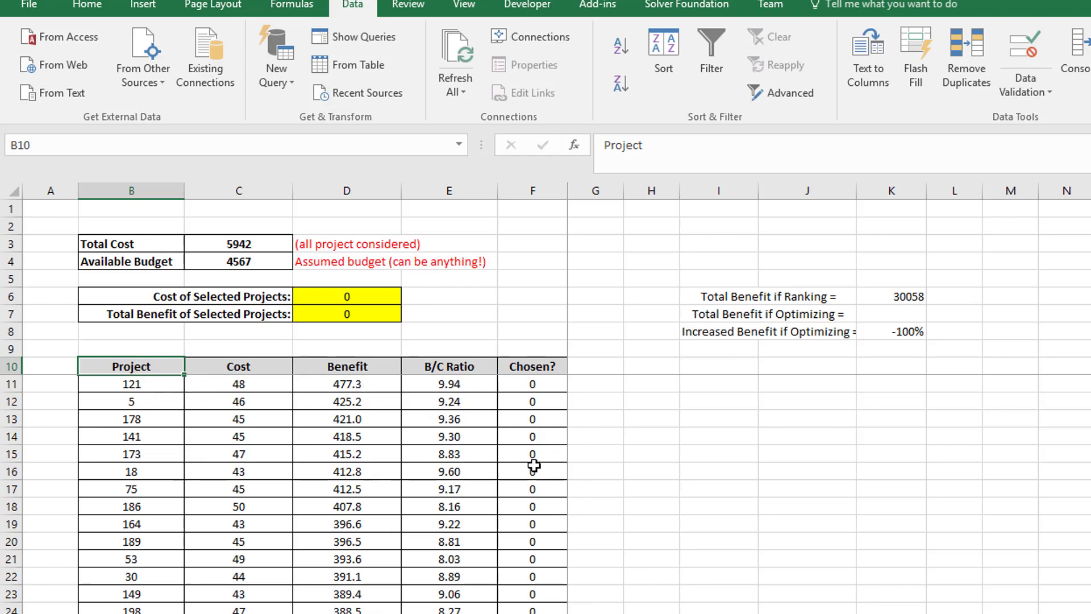
{"action": "left_click", "coordinate": [779, 477]}
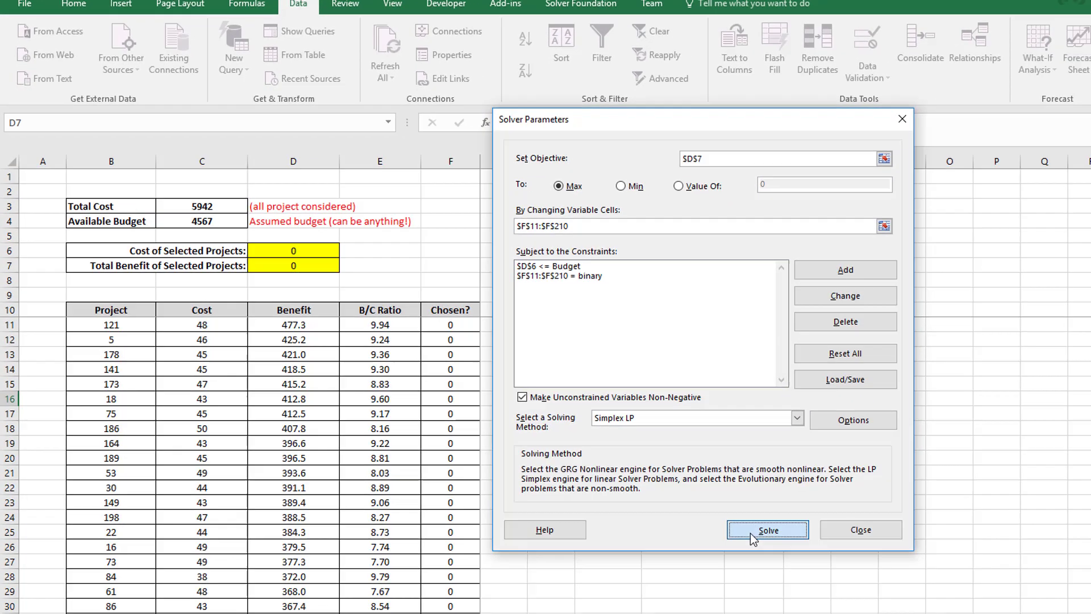
{"action": "left_click", "coordinate": [749, 529]}
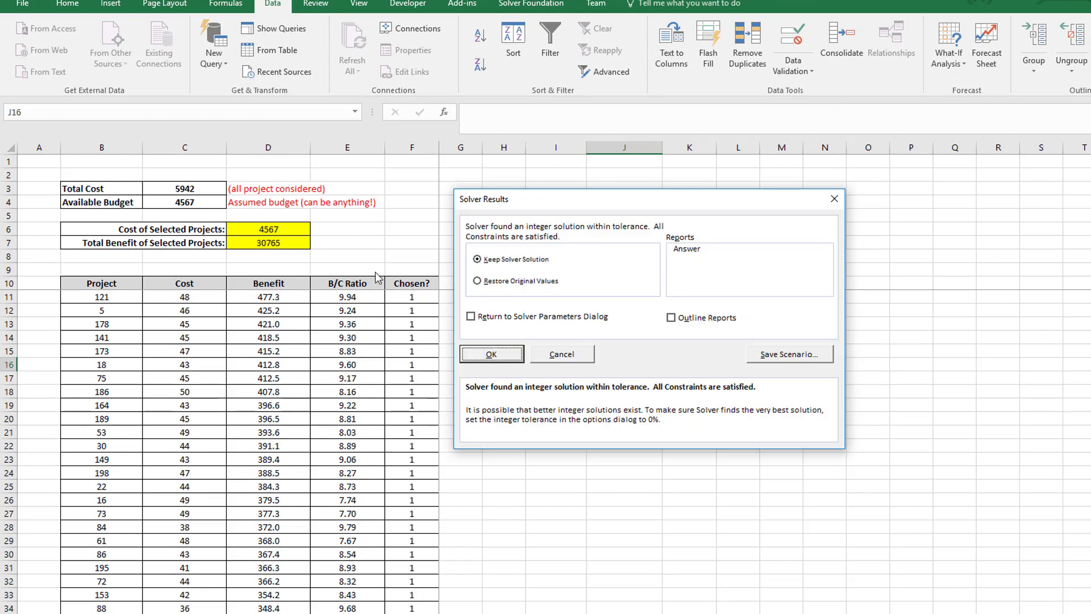
{"action": "left_click", "coordinate": [505, 358]}
Step: Compare the selected projects' cost of 4567 against the available budget
{"action": "left_click", "coordinate": [504, 356]}
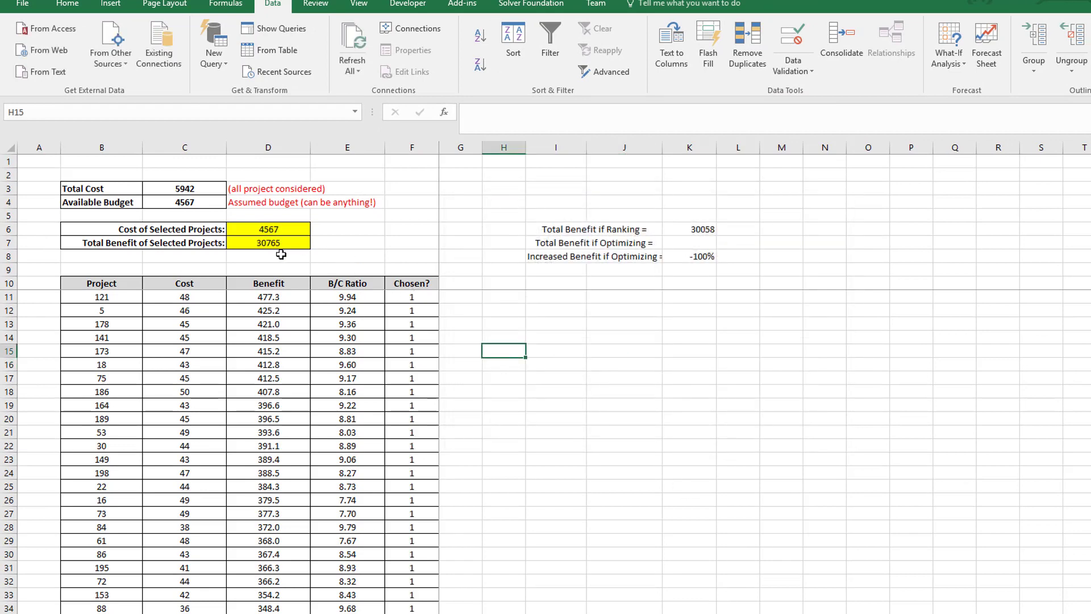
{"action": "left_click", "coordinate": [243, 231]}
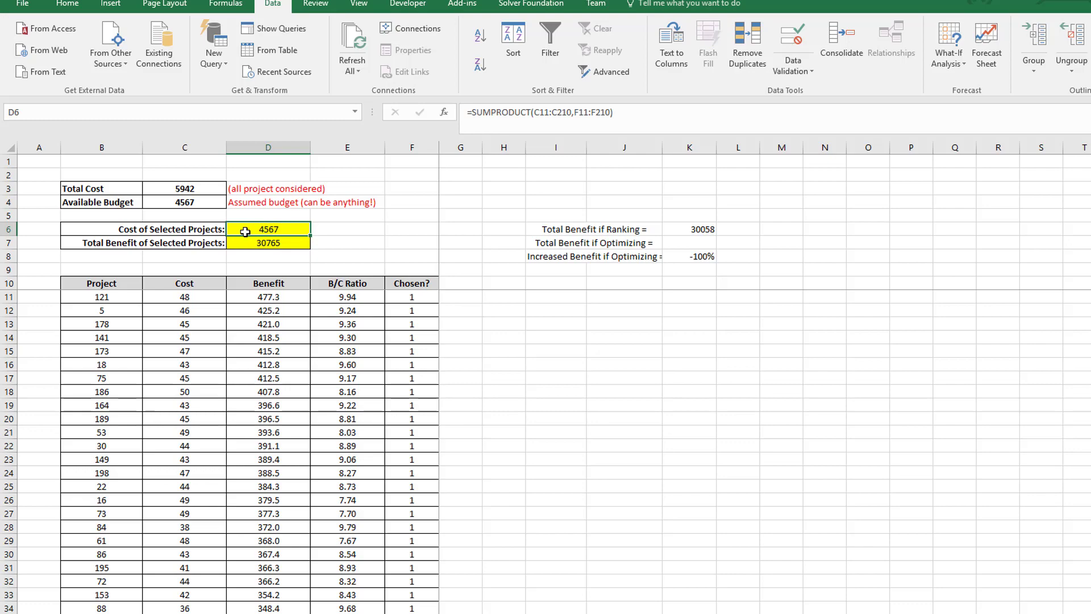
{"action": "left_click", "coordinate": [191, 200]}
{"action": "left_click", "coordinate": [246, 230]}
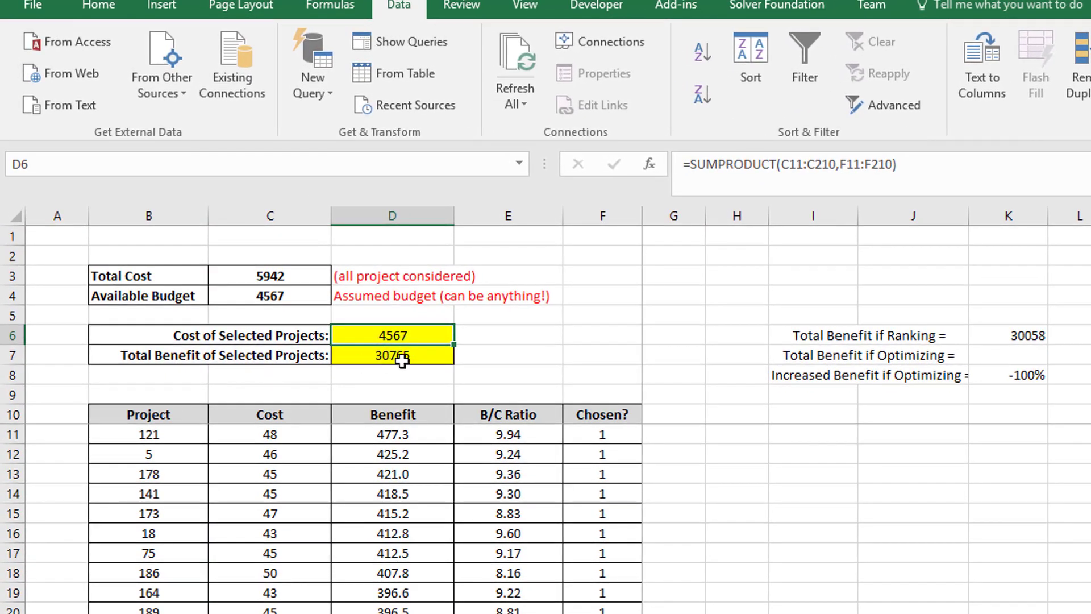
Step: Enter 30765 in K7 as Total Benefit if Optimizing and review the 2% gain formula
{"action": "left_click", "coordinate": [1021, 358]}
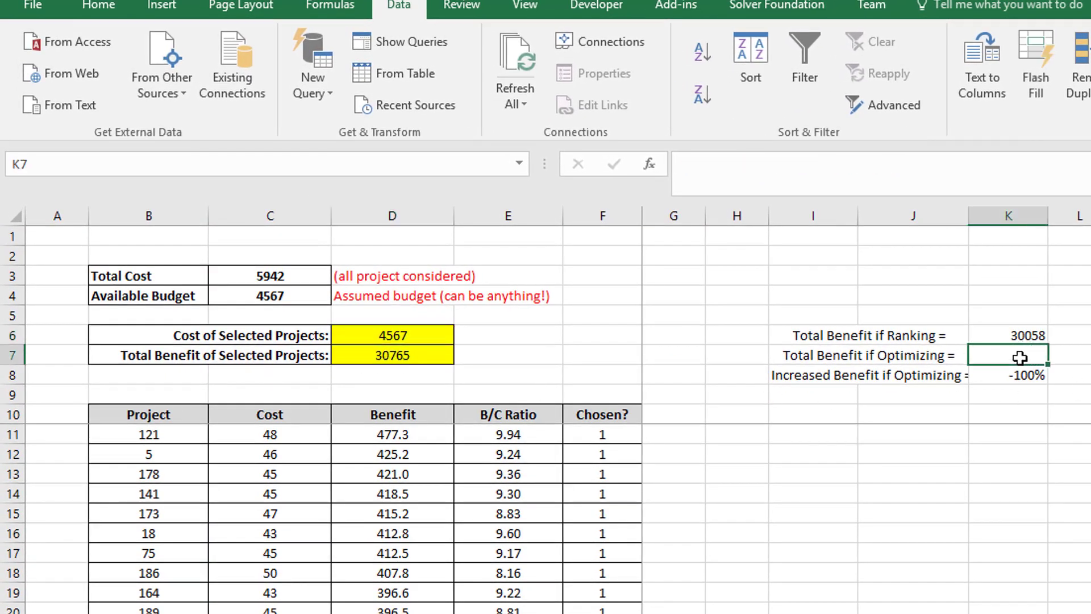
{"action": "type", "text": "30"}
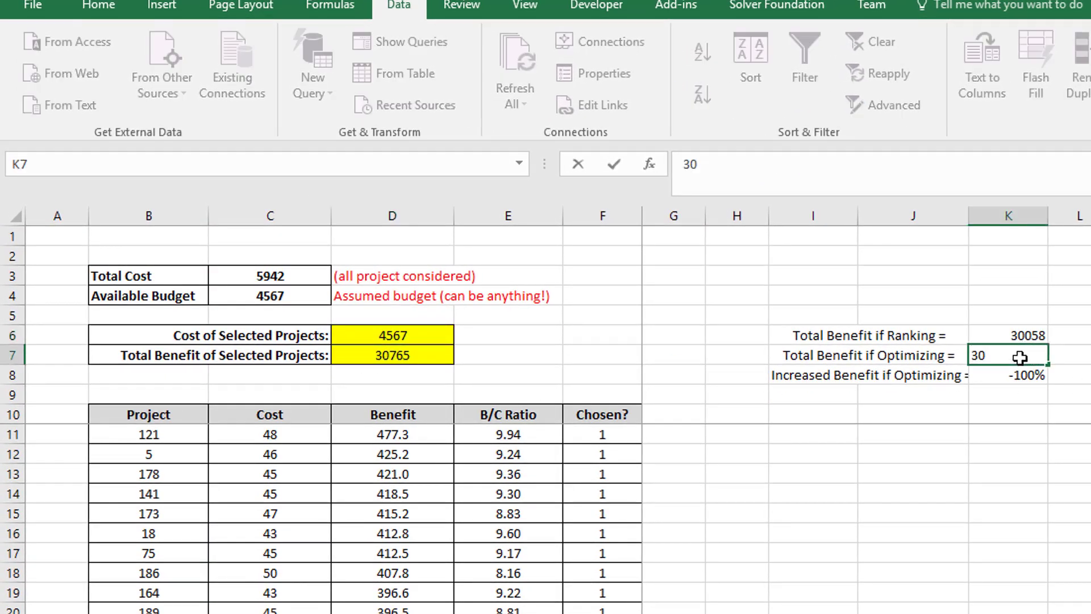
{"action": "type", "text": "765"}
{"action": "key", "text": "Return"}
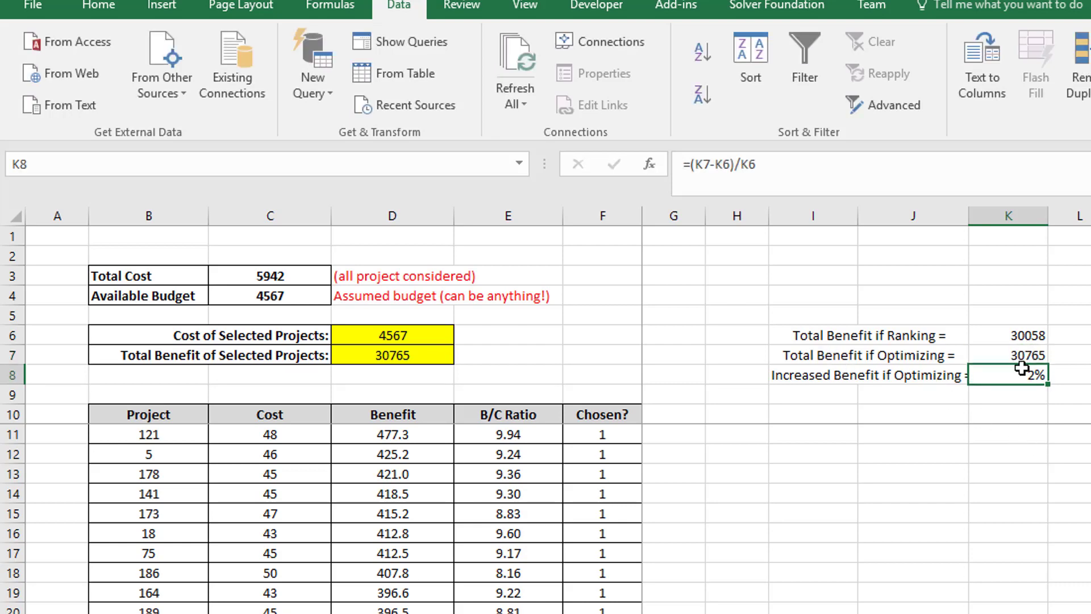
{"action": "left_click", "coordinate": [1008, 358]}
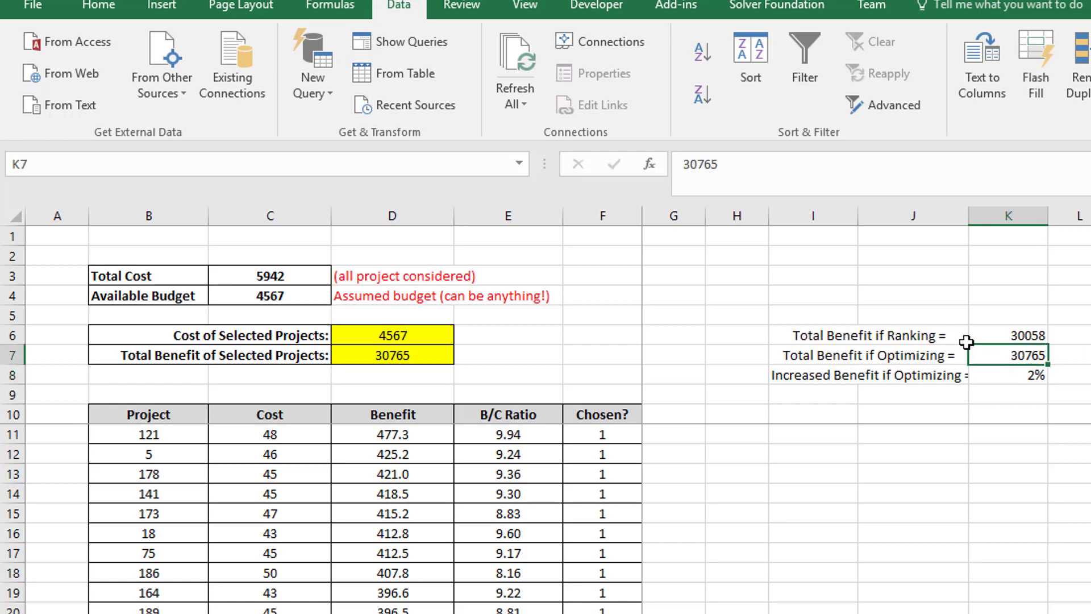
{"action": "left_click", "coordinate": [1005, 339]}
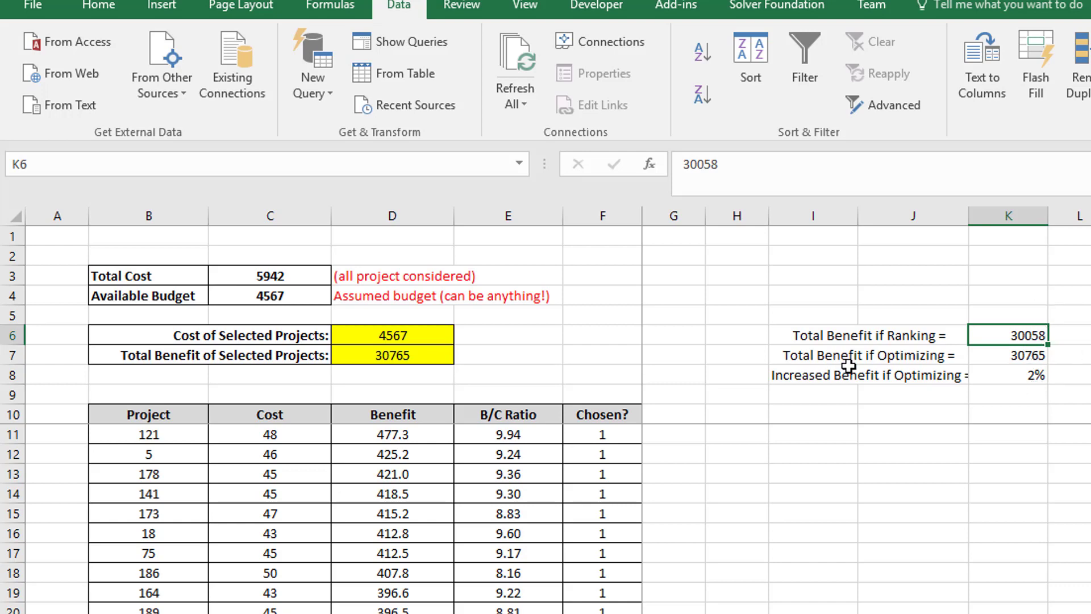
{"action": "left_click", "coordinate": [1016, 360]}
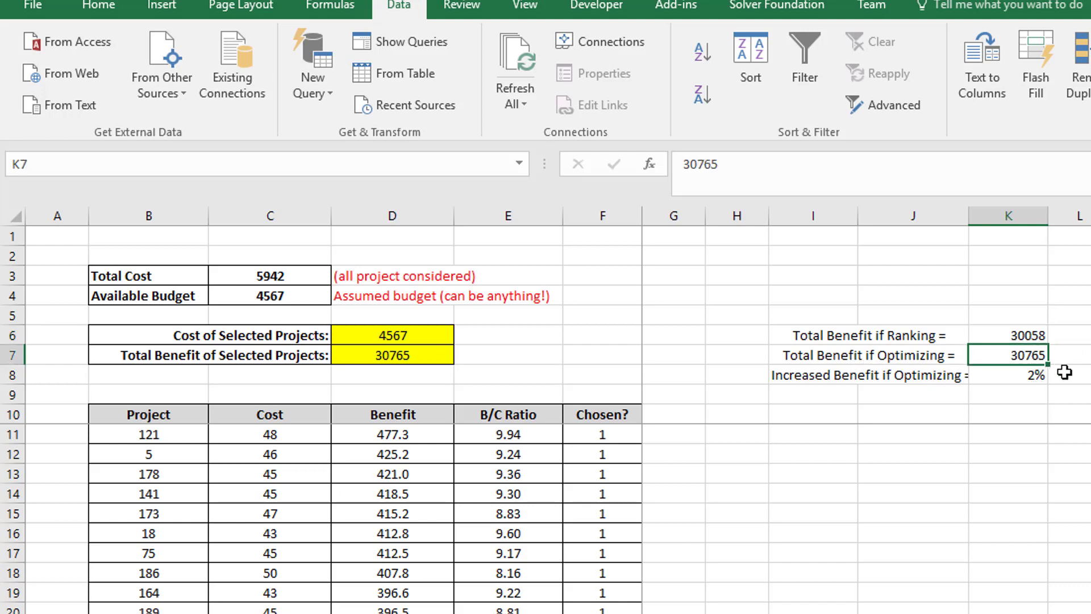
{"action": "left_click", "coordinate": [1005, 378]}
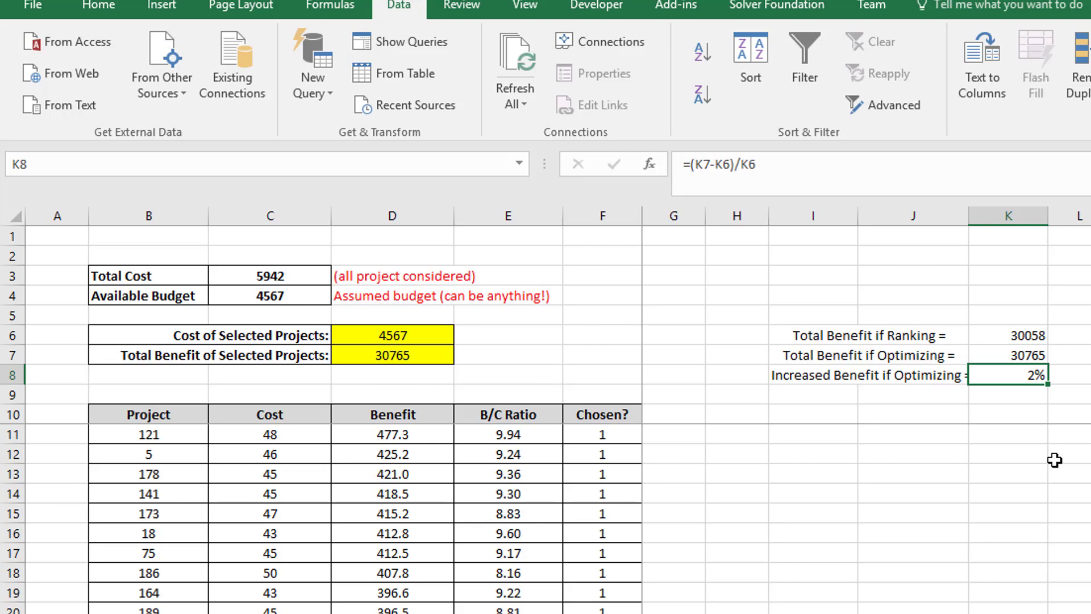
Step: Deselect the summary cells by clicking an empty cell
{"action": "left_click", "coordinate": [1055, 460]}
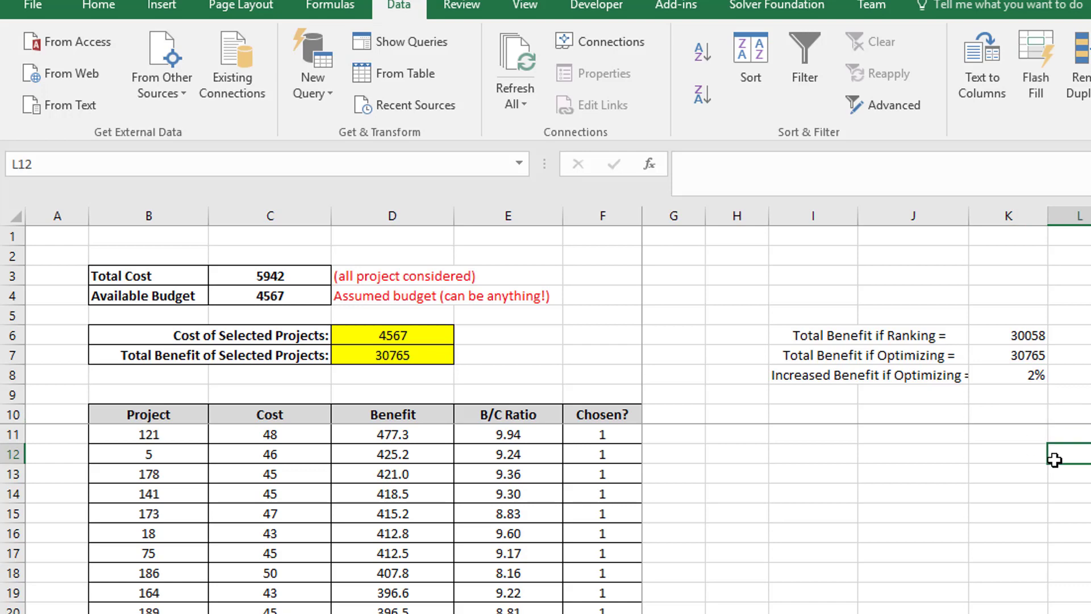